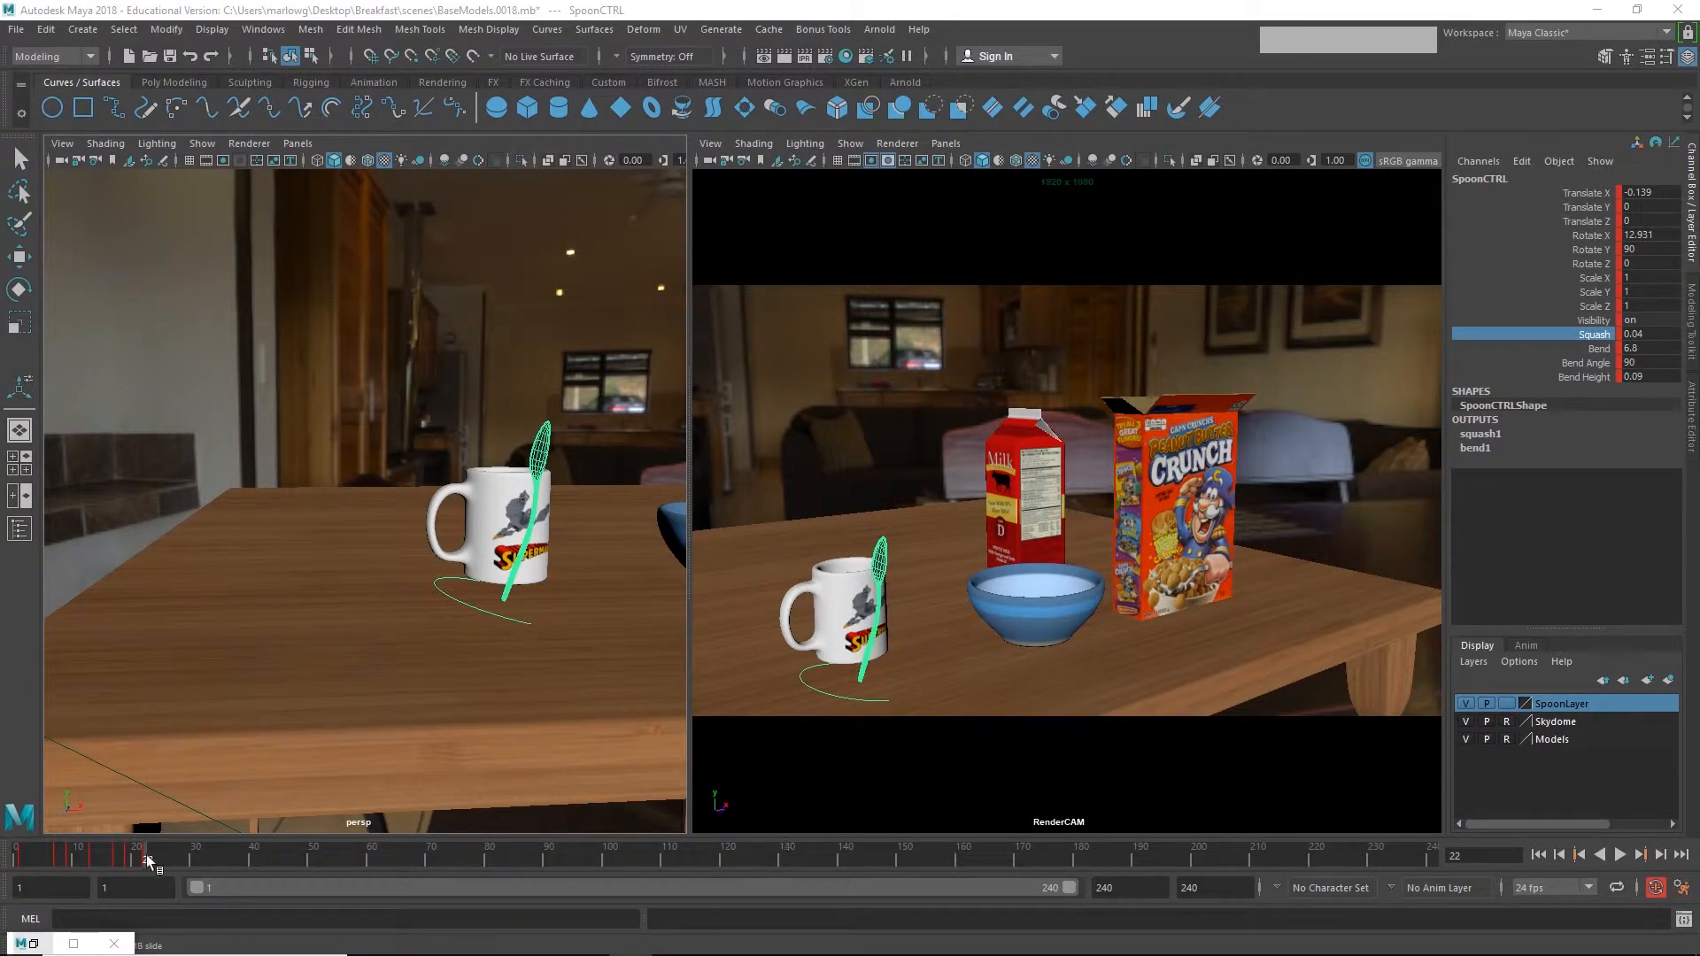
Step: At frame 29, move the spoon control to about Translate X -0.03, tilt it to about Rotate X -18.2, and key the pose
drag(142, 854, 193, 864)
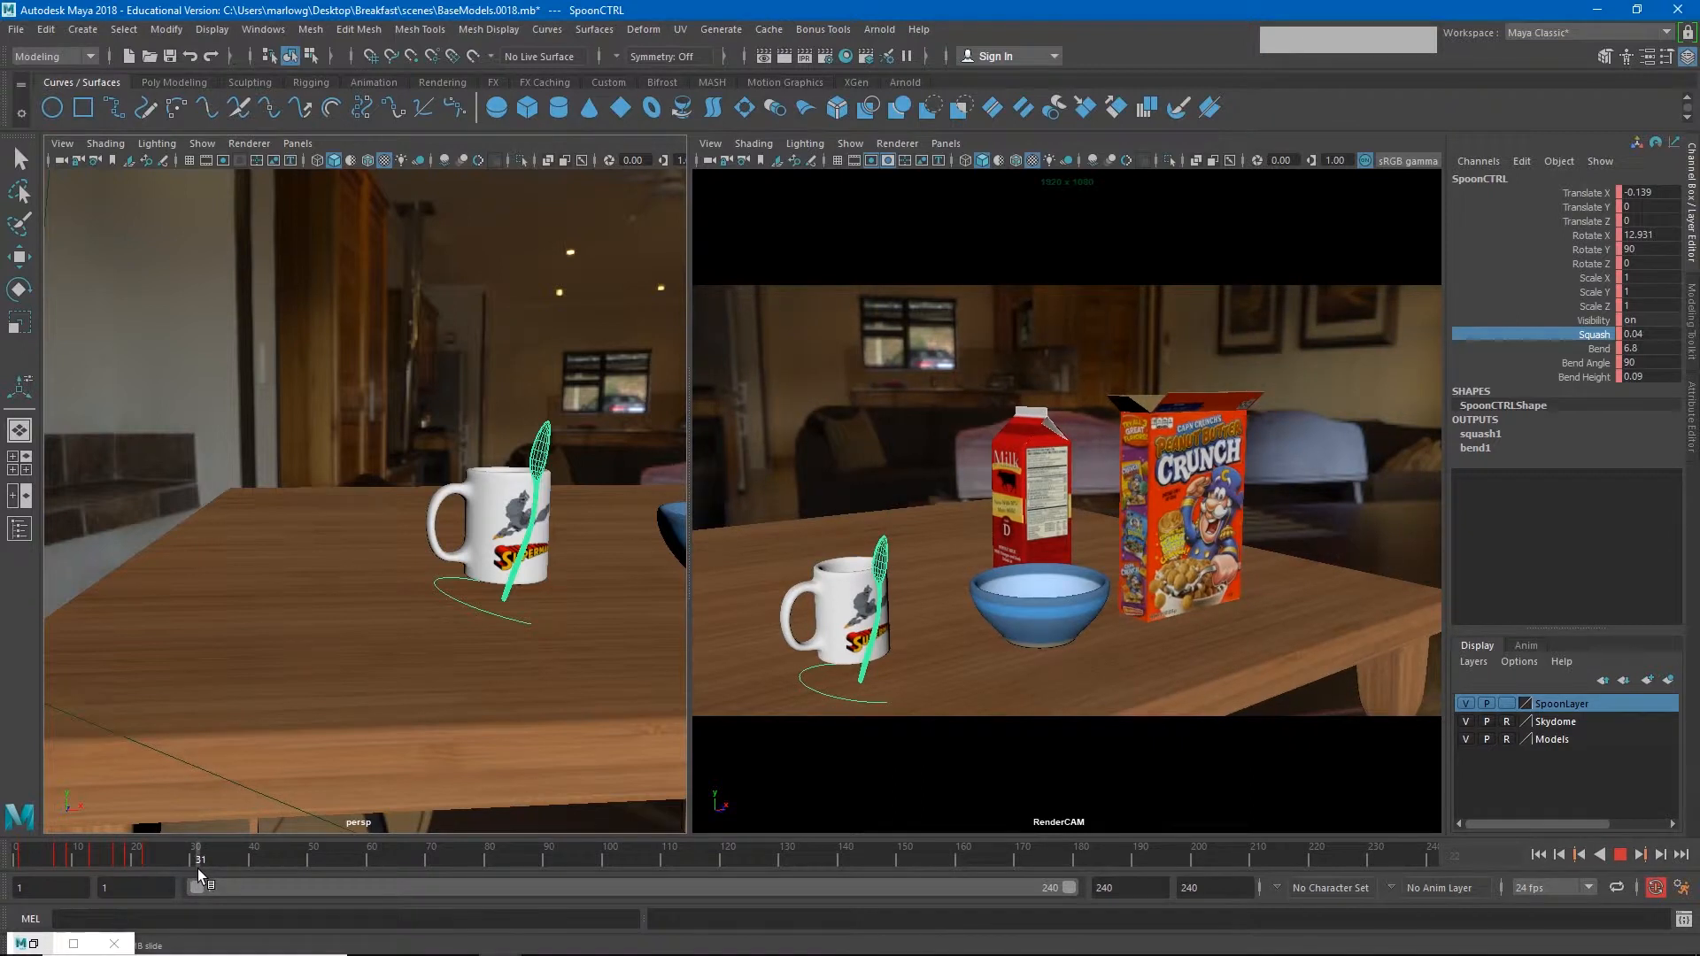
click(201, 867)
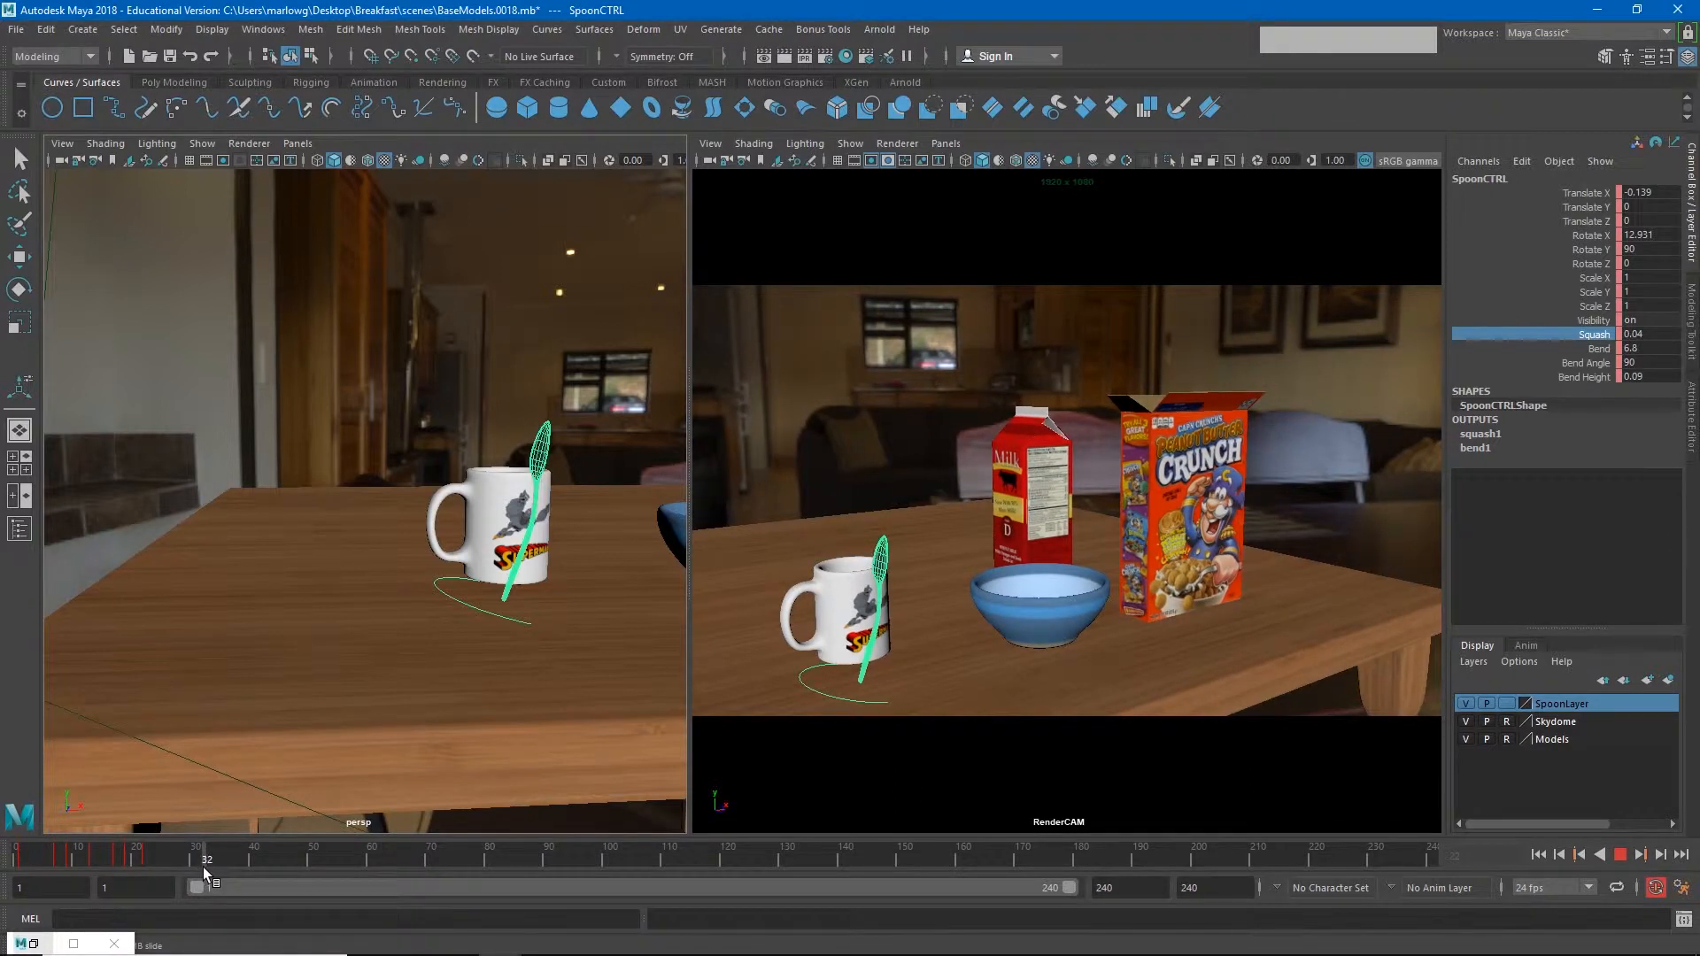
mouse_move(204, 867)
mouse_down()
mouse_move(50, 864)
mouse_move(150, 871)
mouse_up()
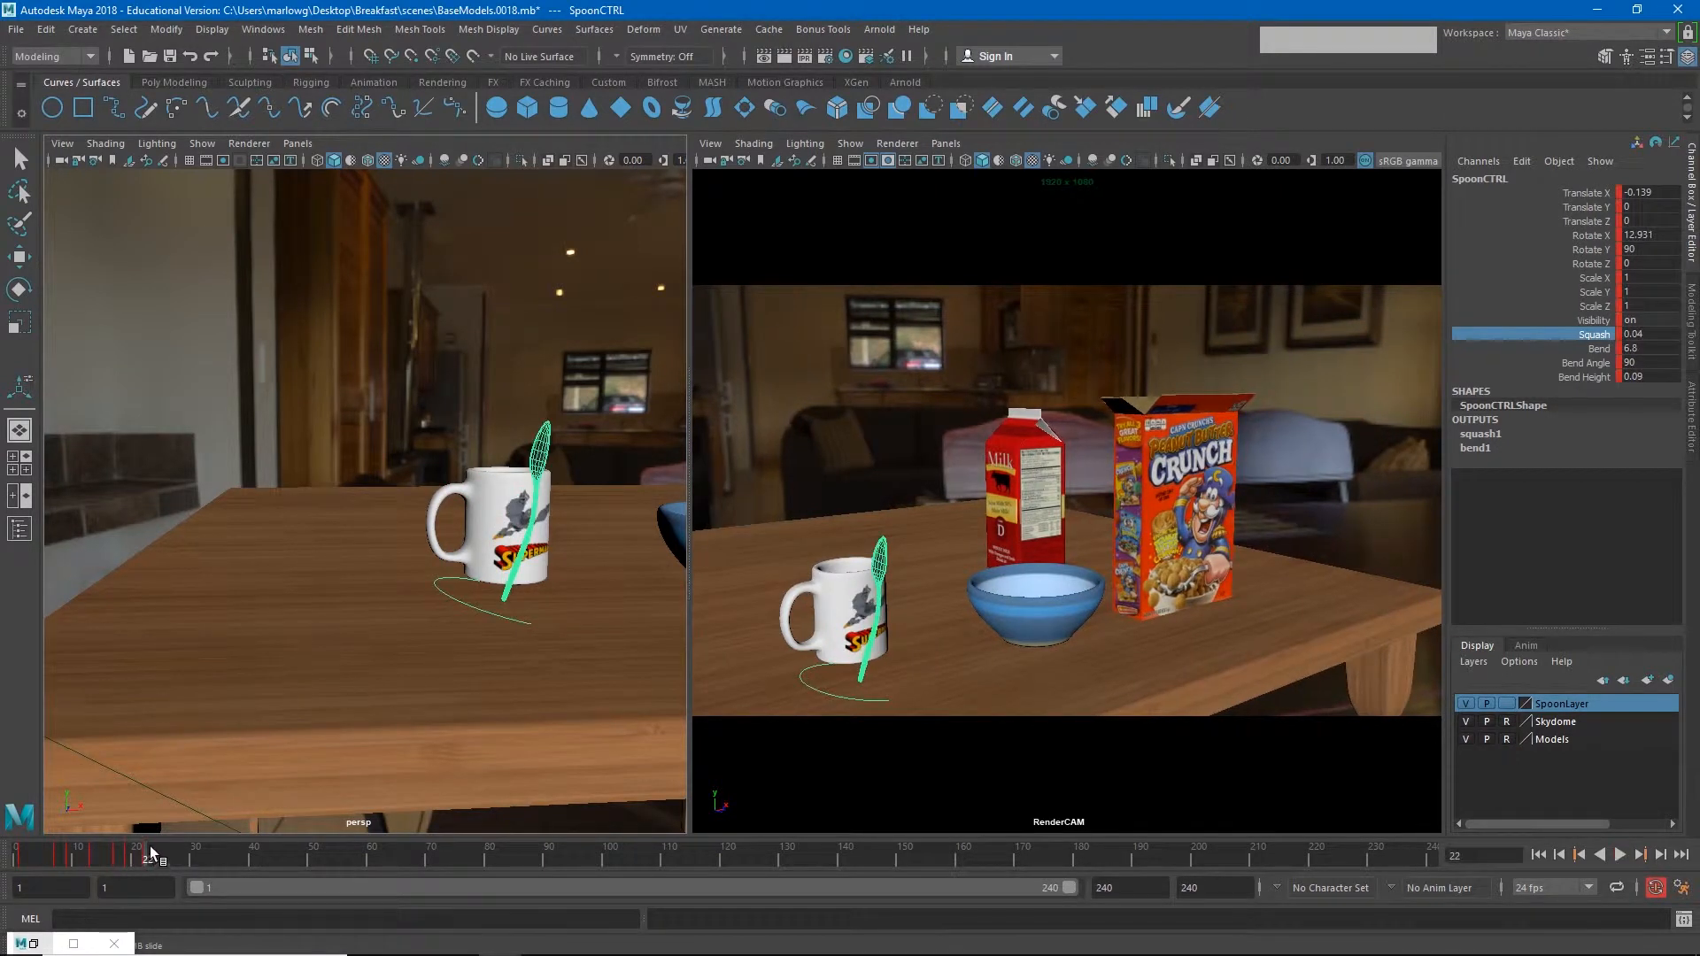
key(alt+v)
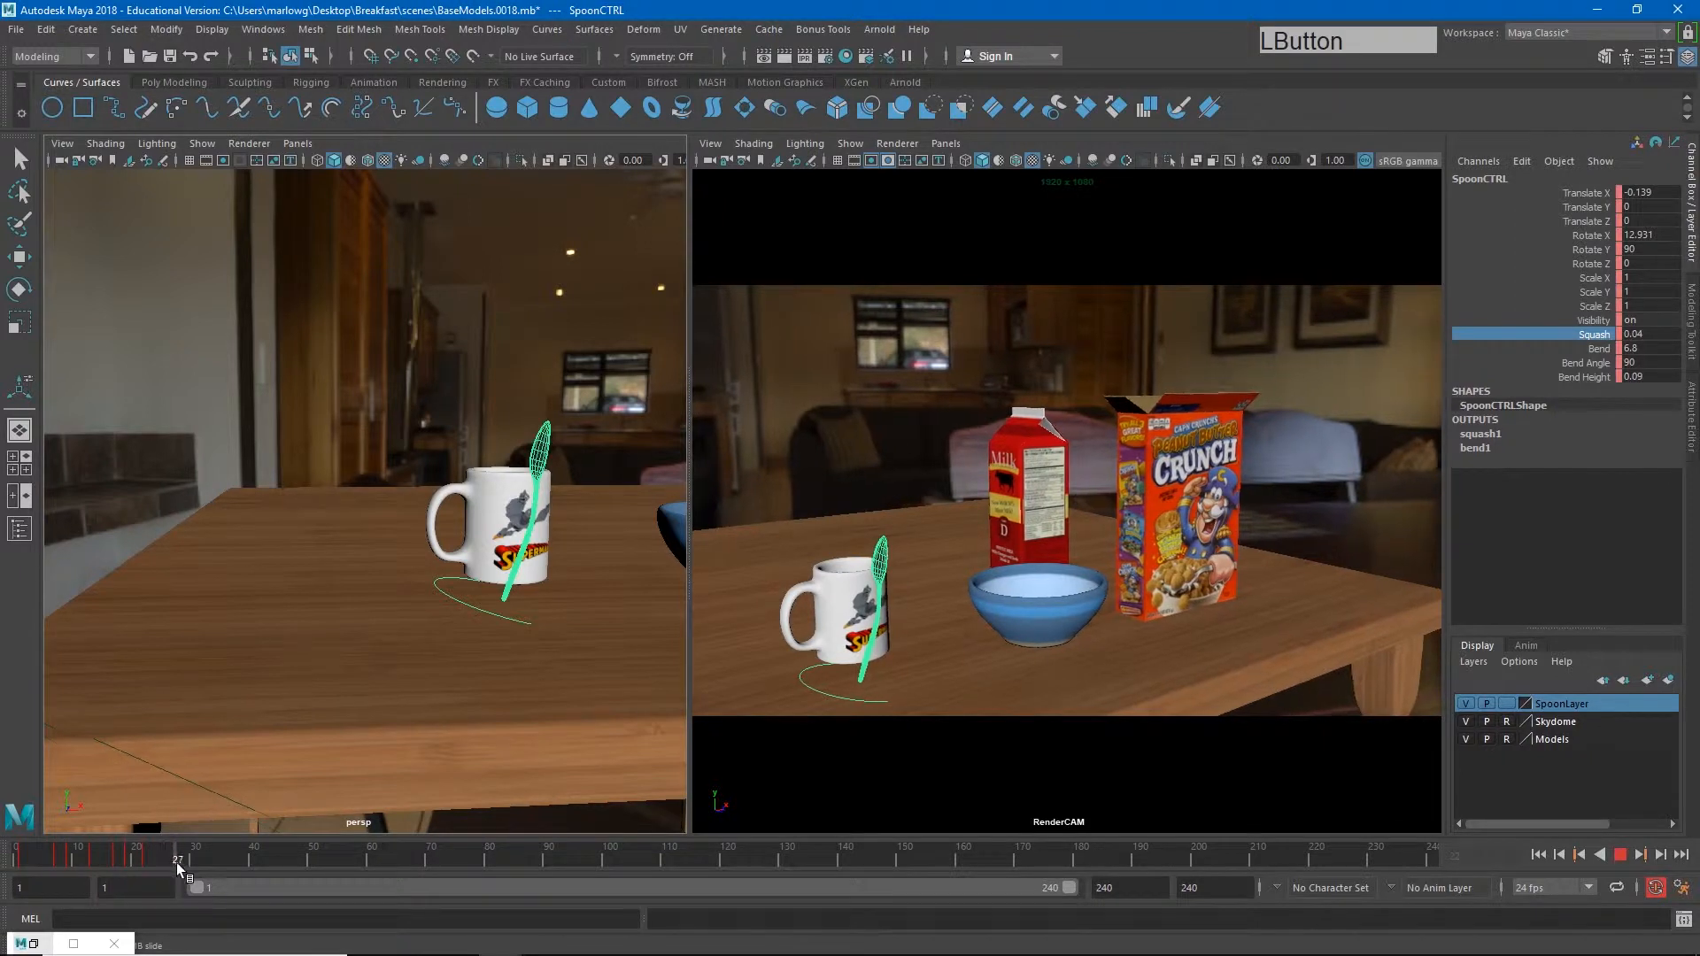
key(alt+v)
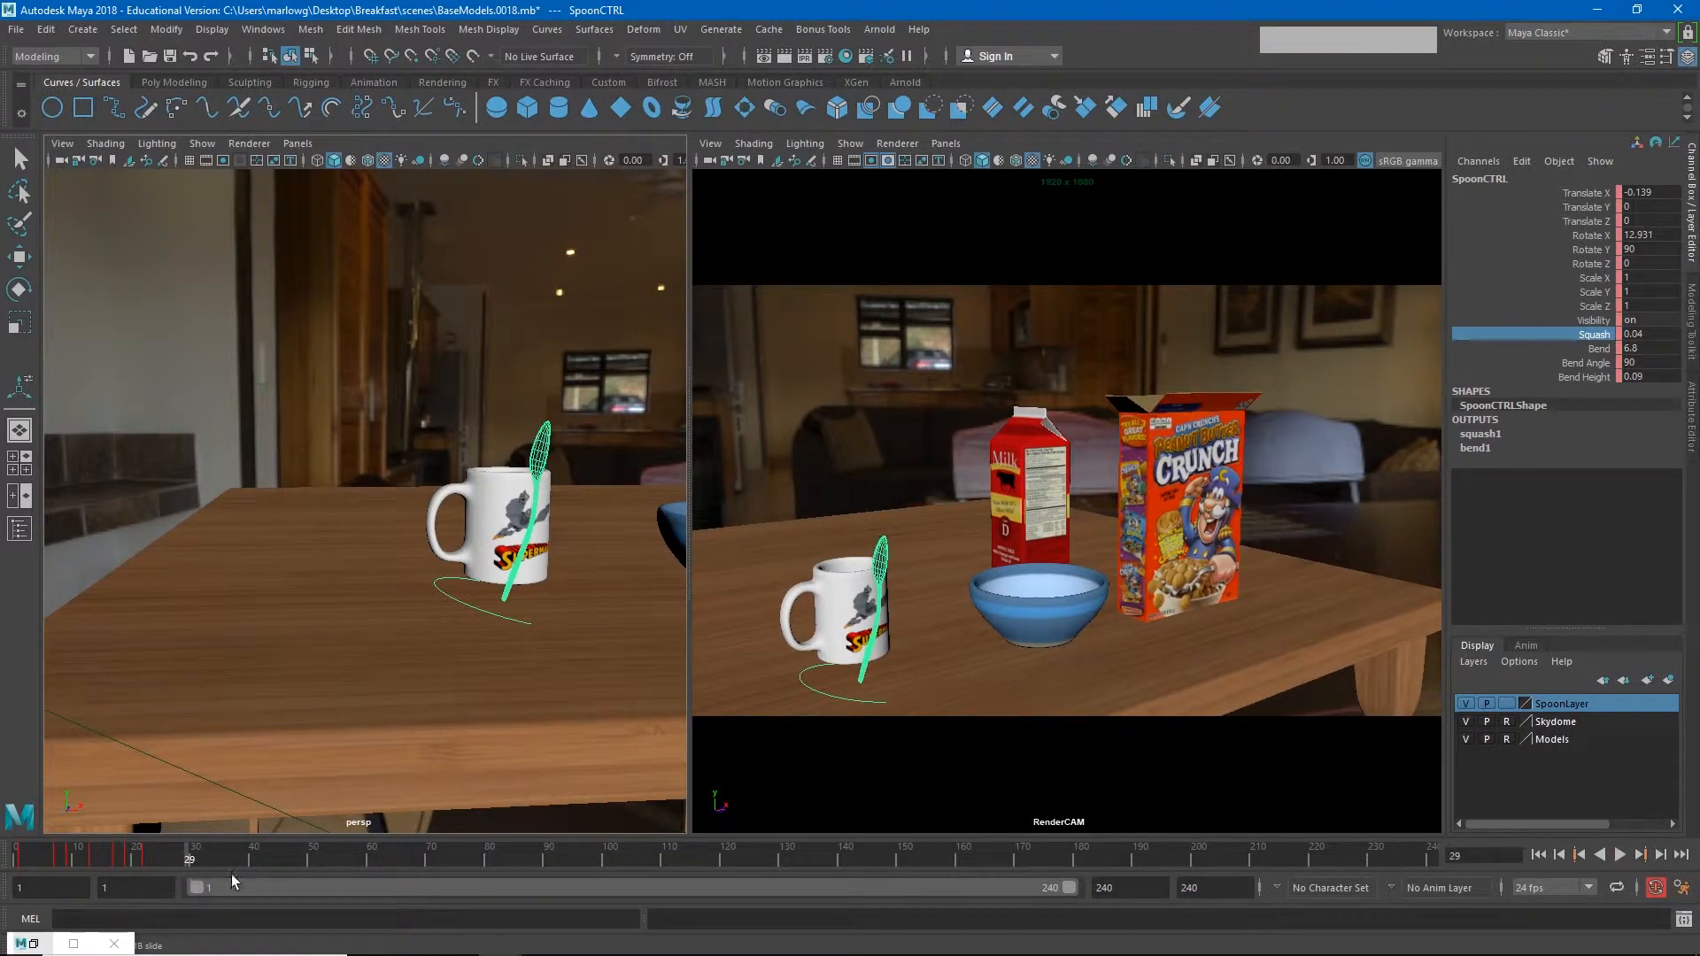
click(828, 704)
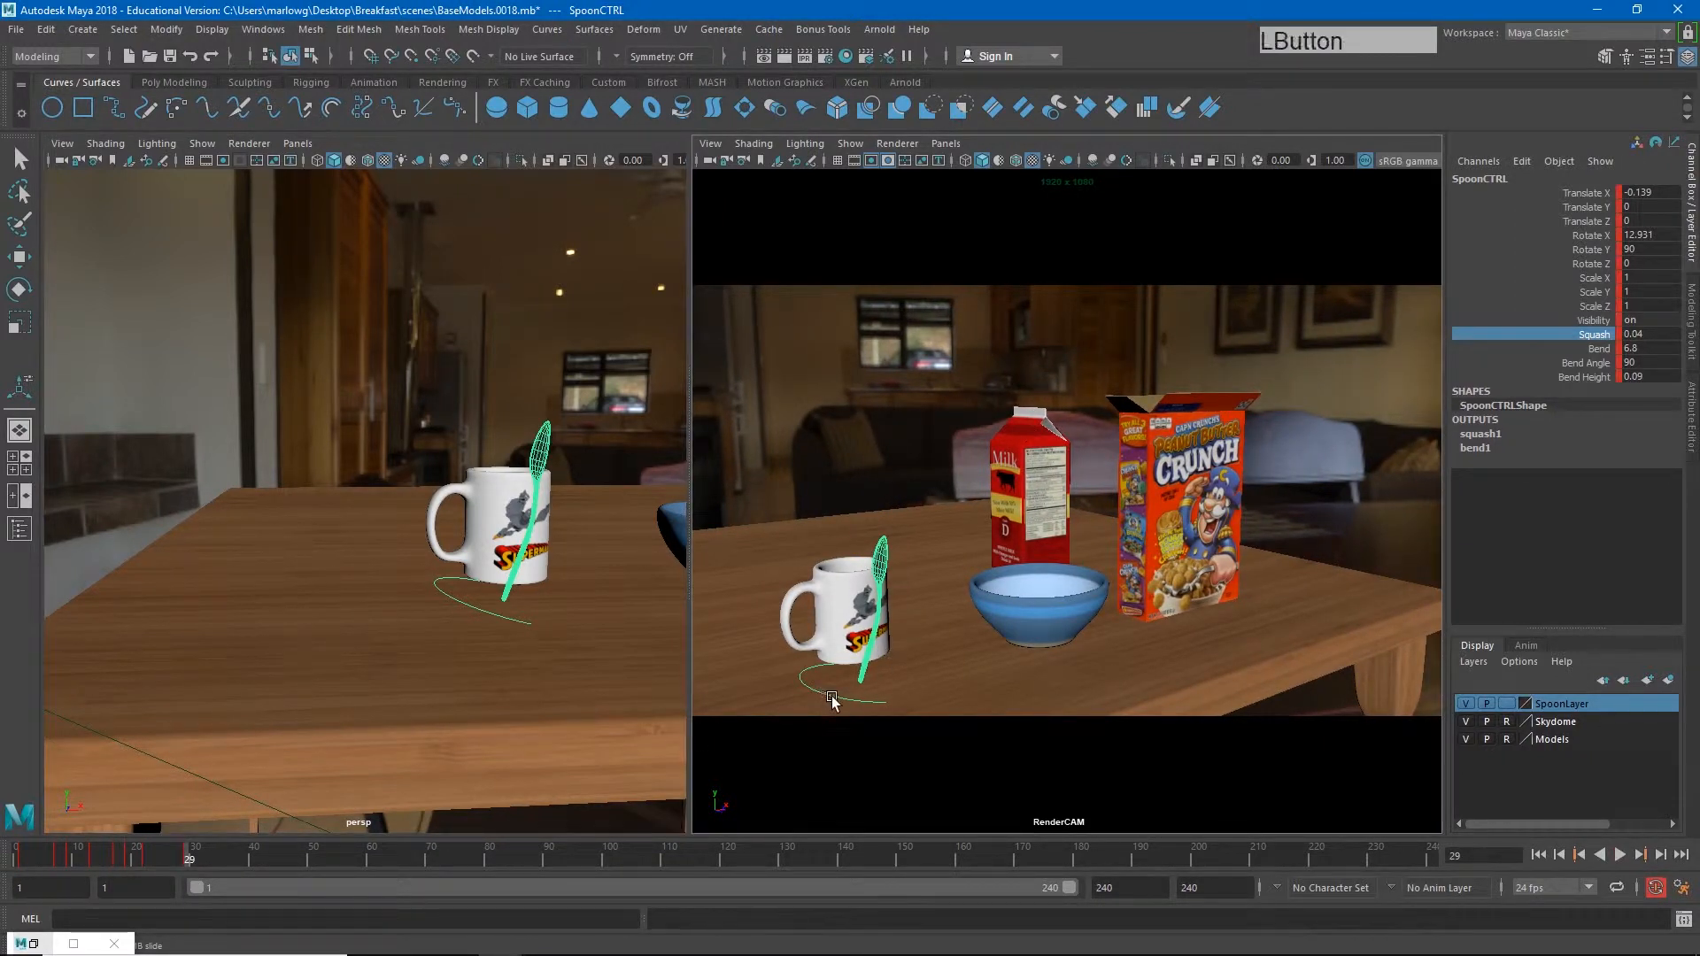
key(w)
drag(905, 675, 976, 655)
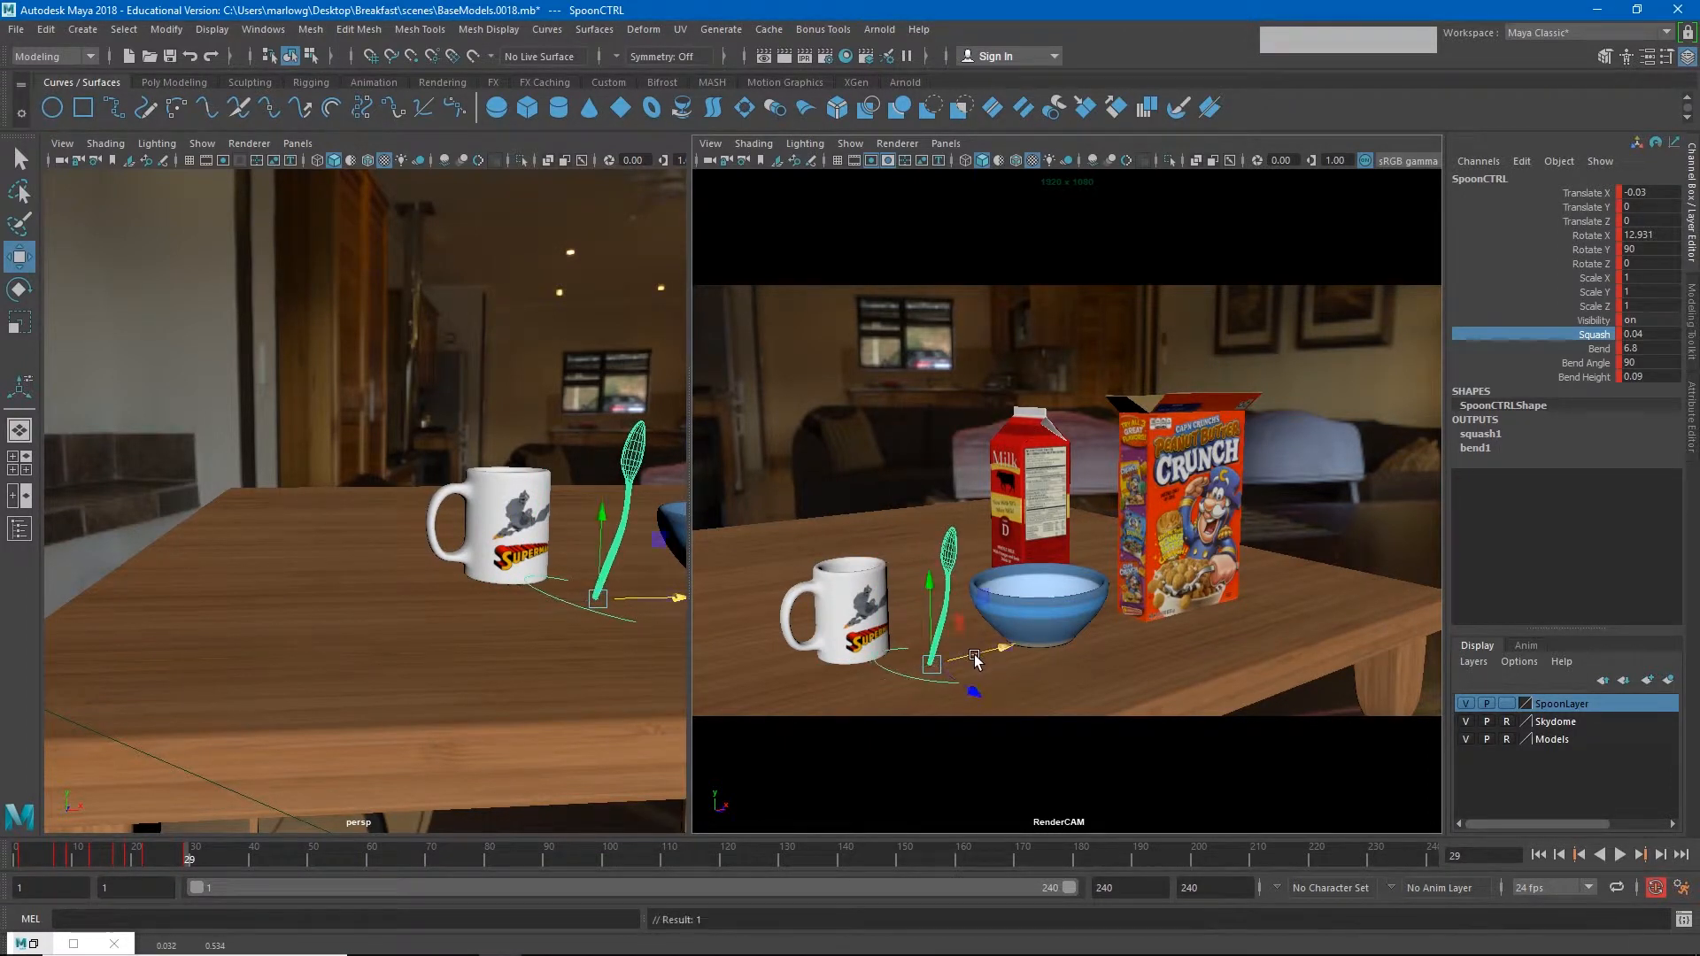
key(e)
drag(897, 597, 856, 617)
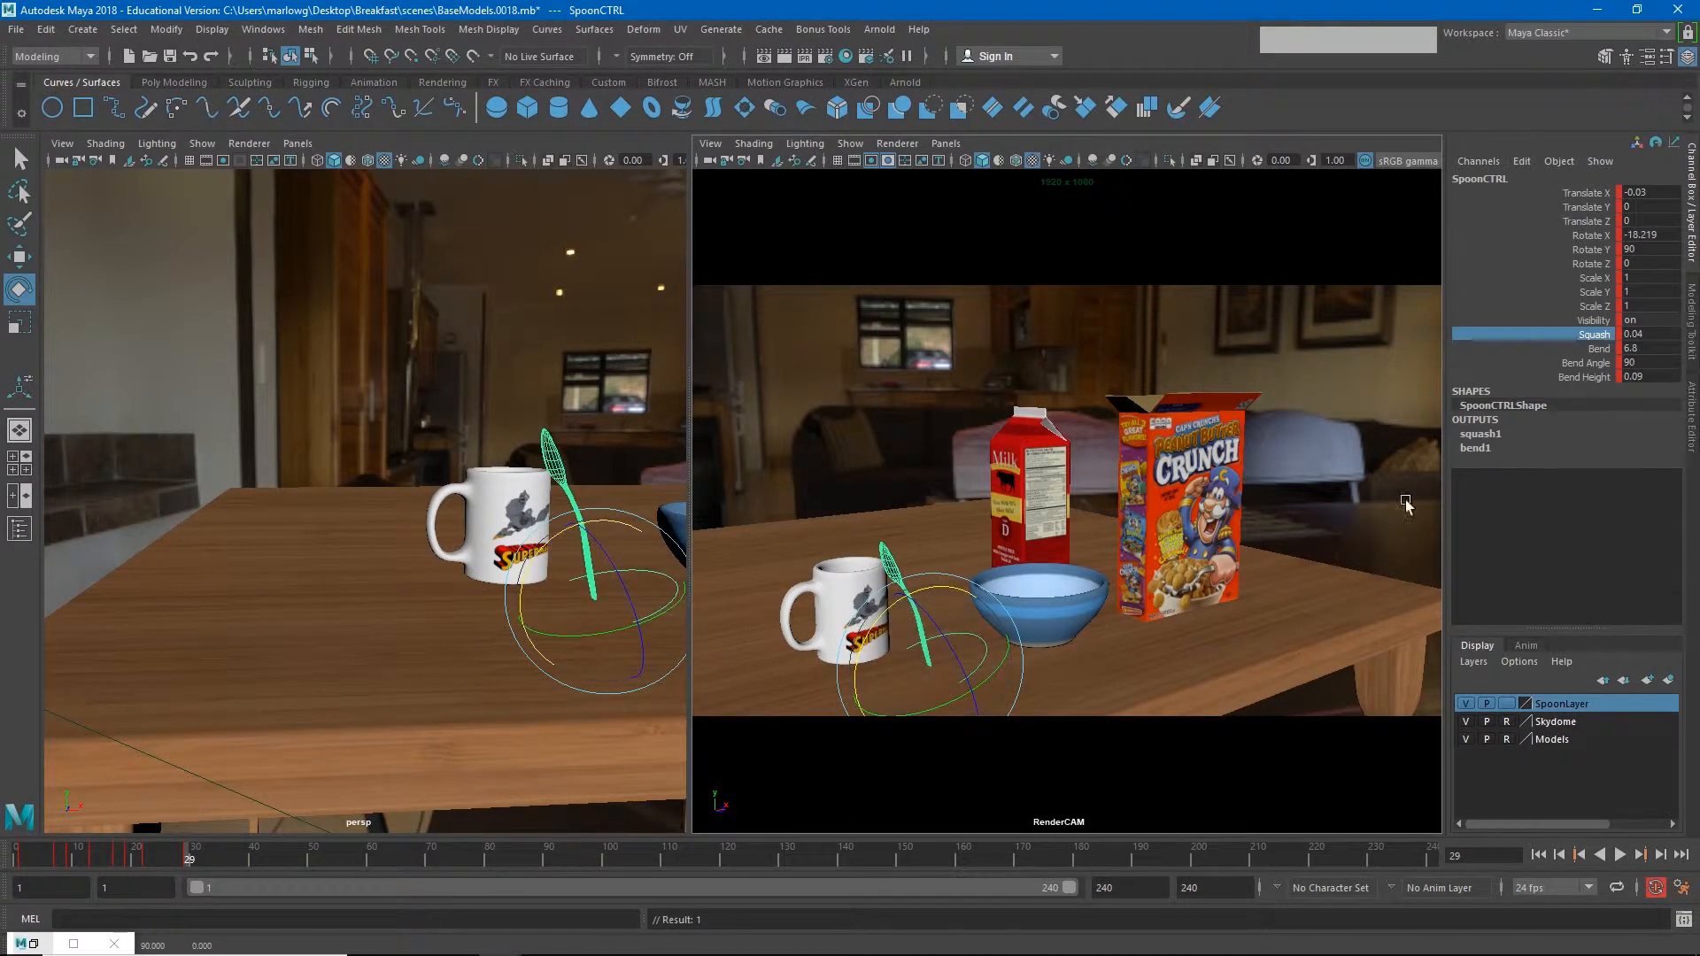
key(s)
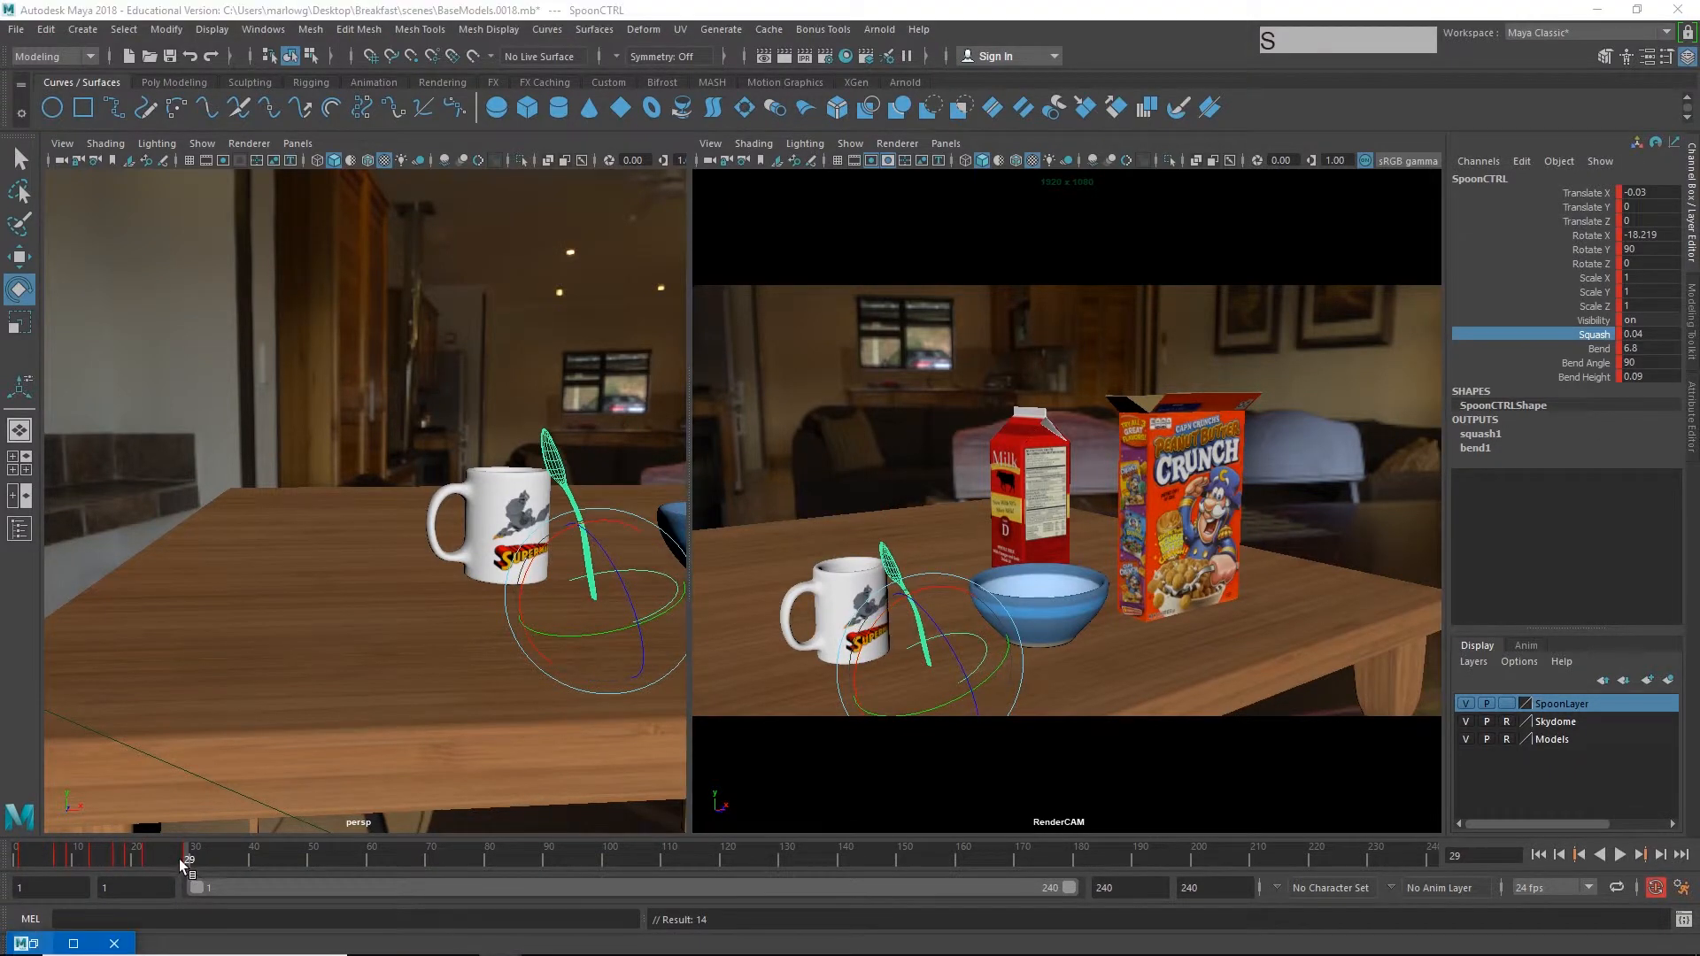
Step: At frame 25, raise the spoon control to Translate Y 0.05 and set its Squash to about -0.19
mouse_move(179, 859)
mouse_down()
mouse_move(149, 858)
mouse_move(165, 857)
mouse_up()
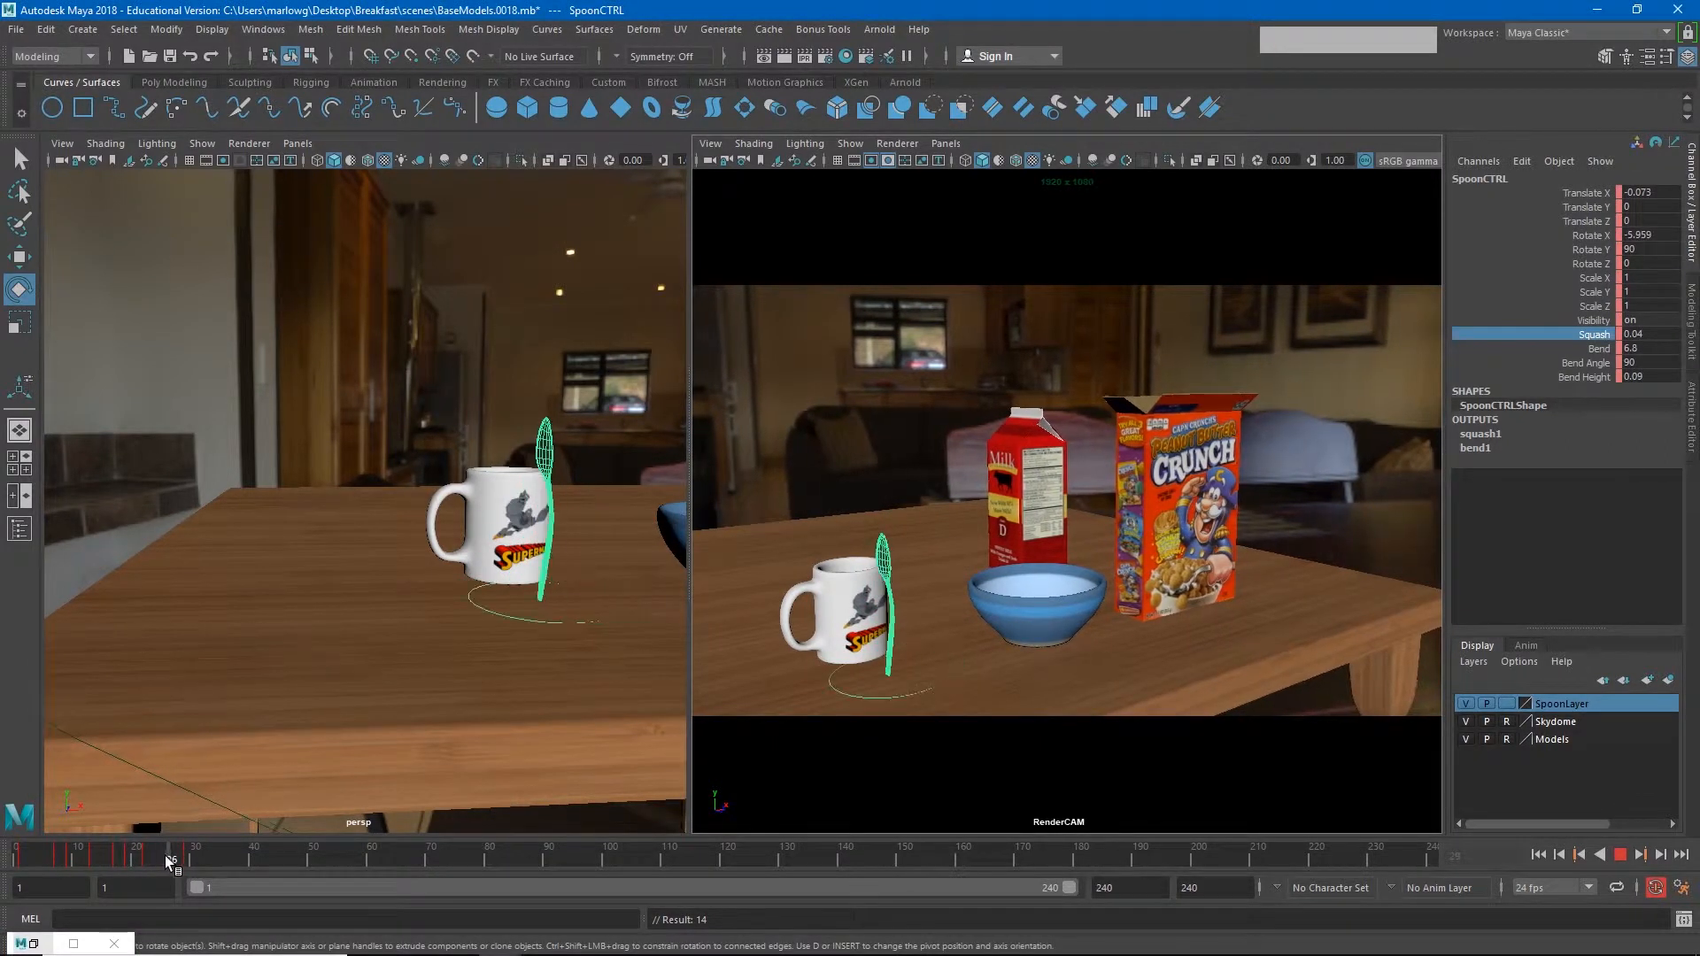
key(w)
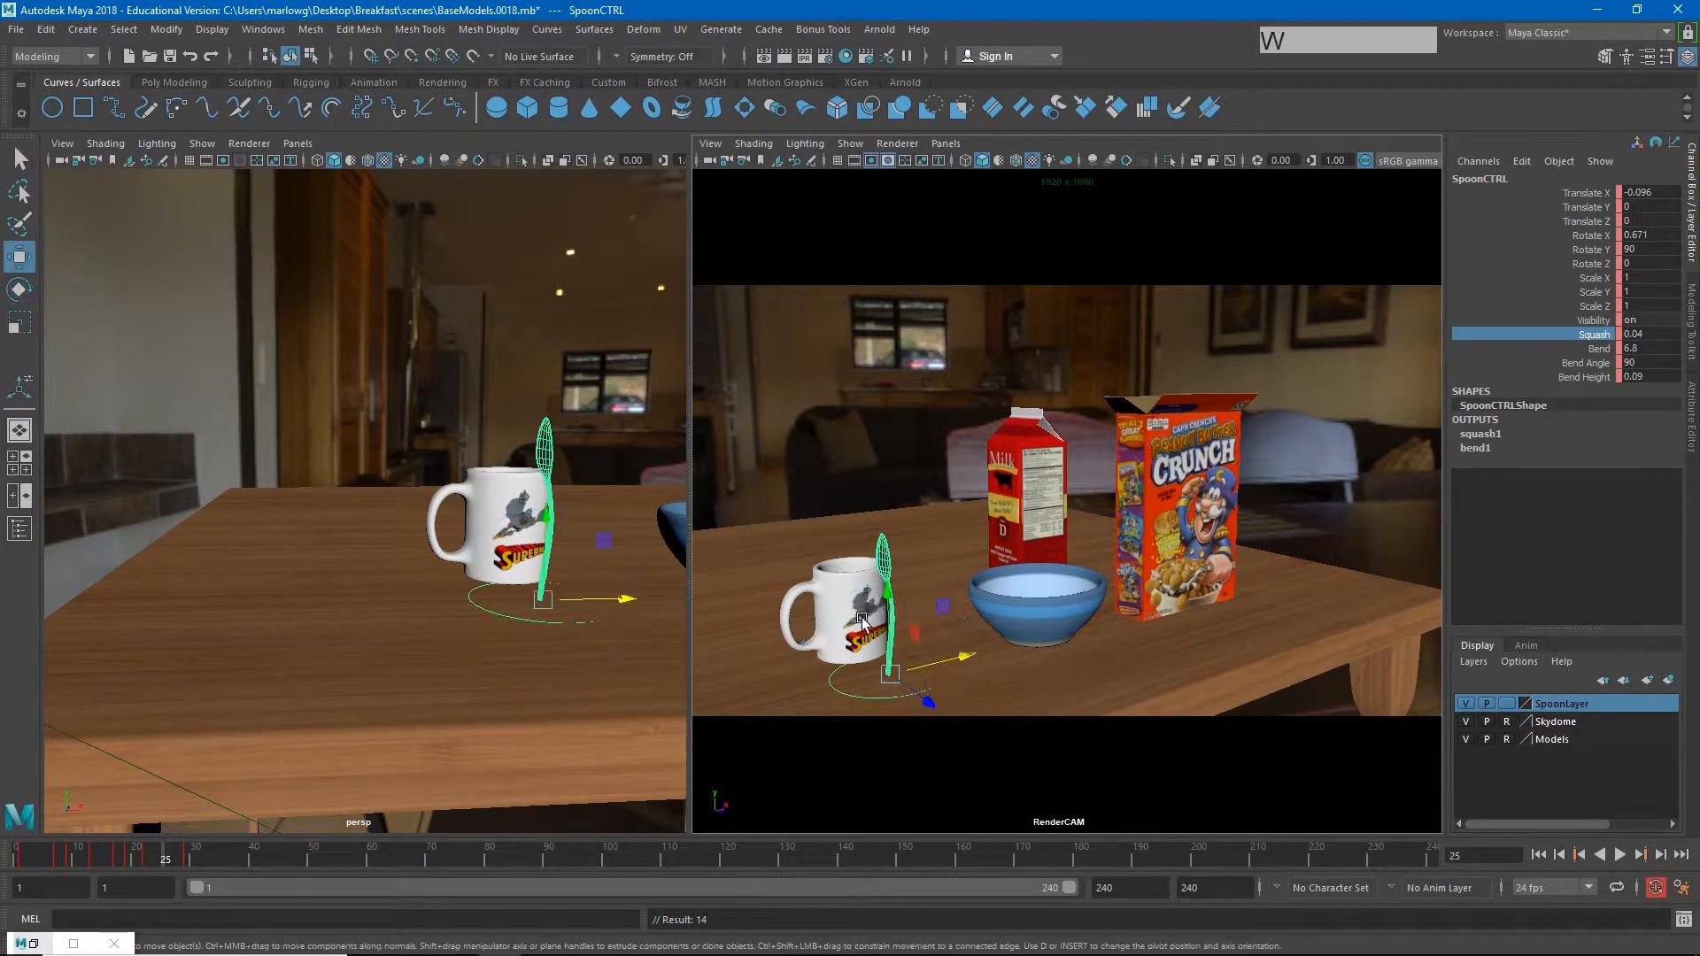
drag(887, 627, 901, 603)
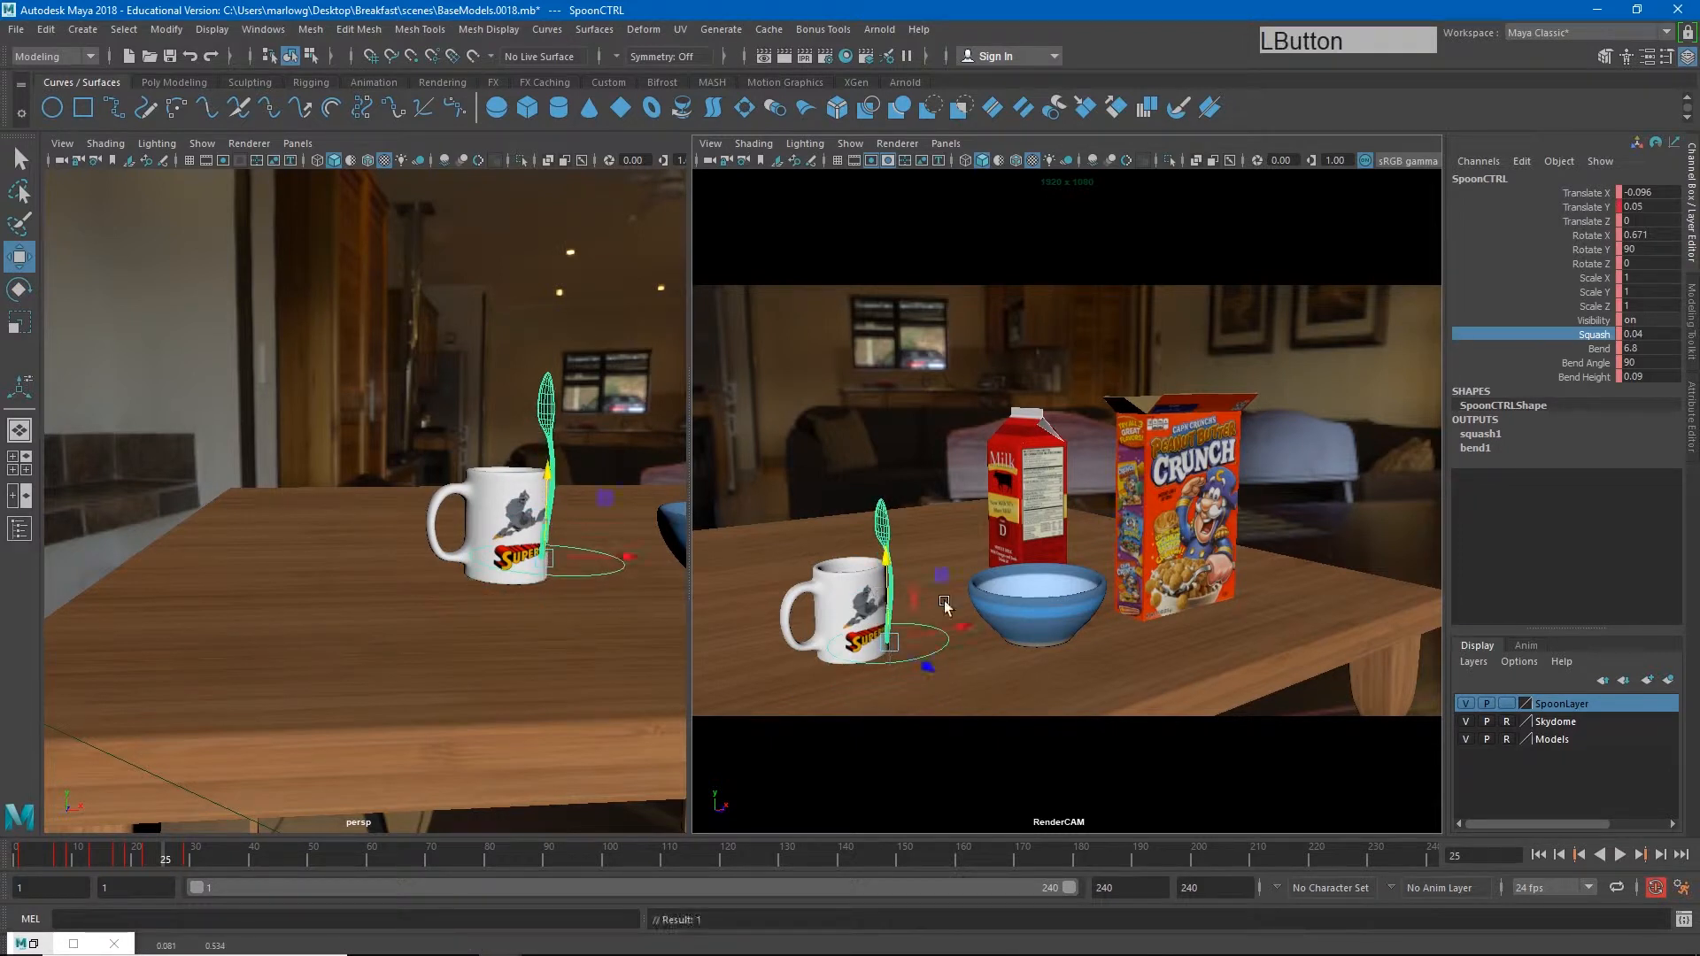
click(1598, 335)
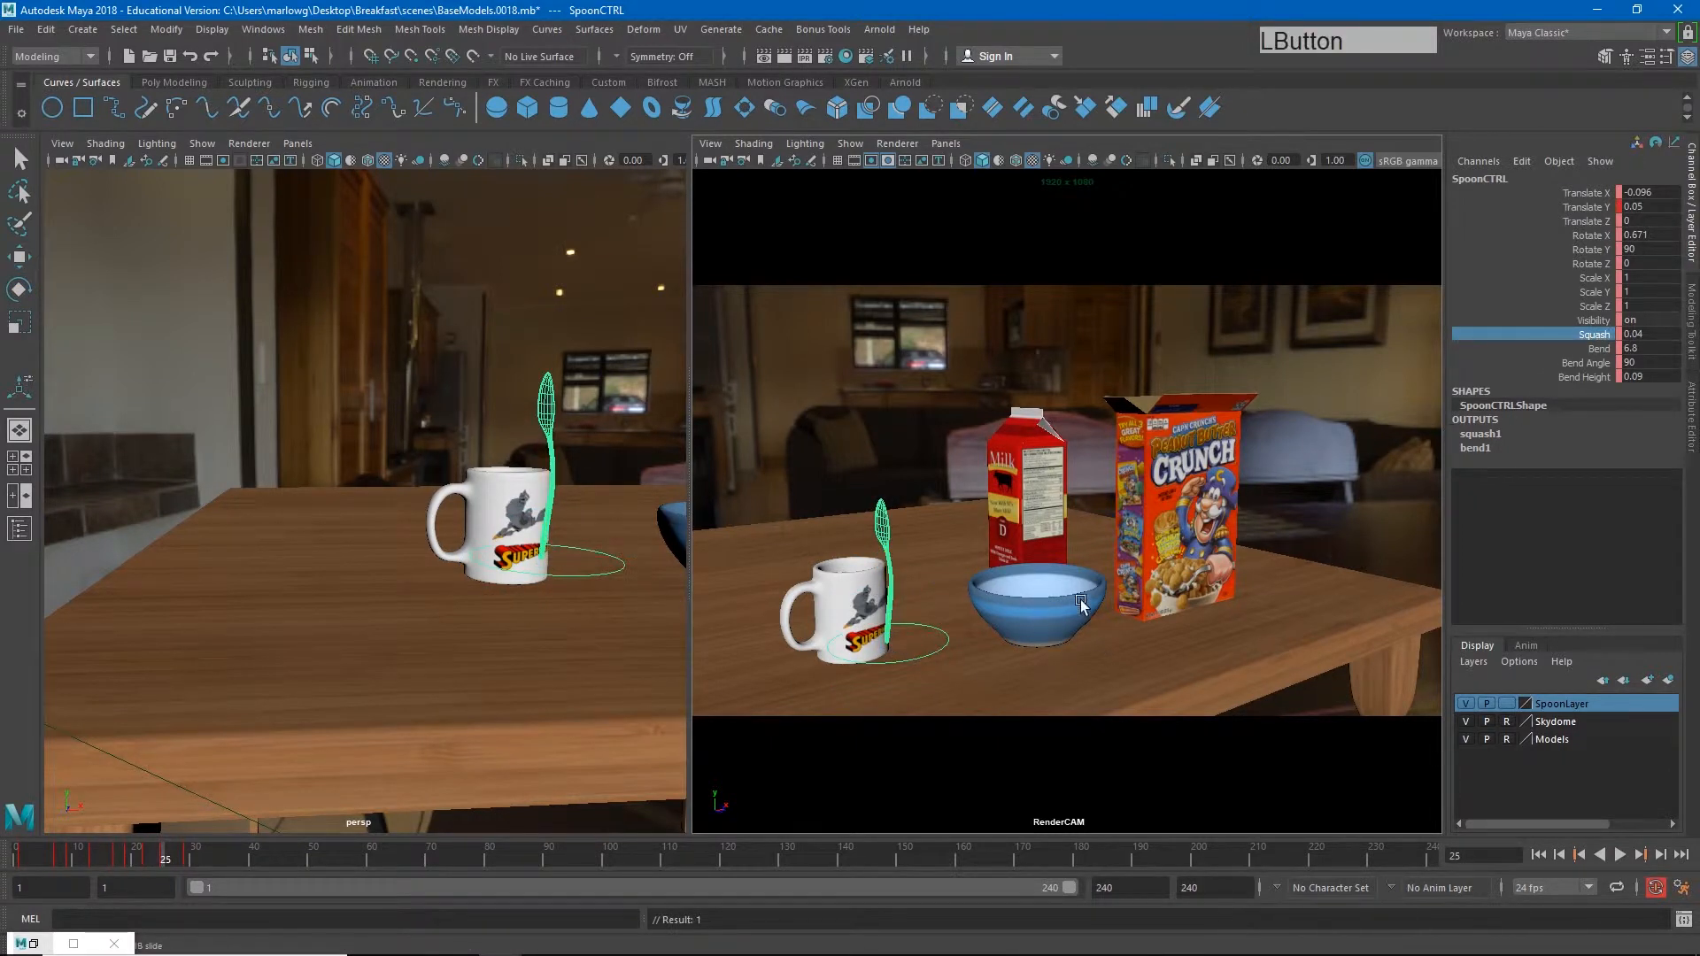
ctrl+middle_drag(1084, 636, 1046, 649)
key(period)
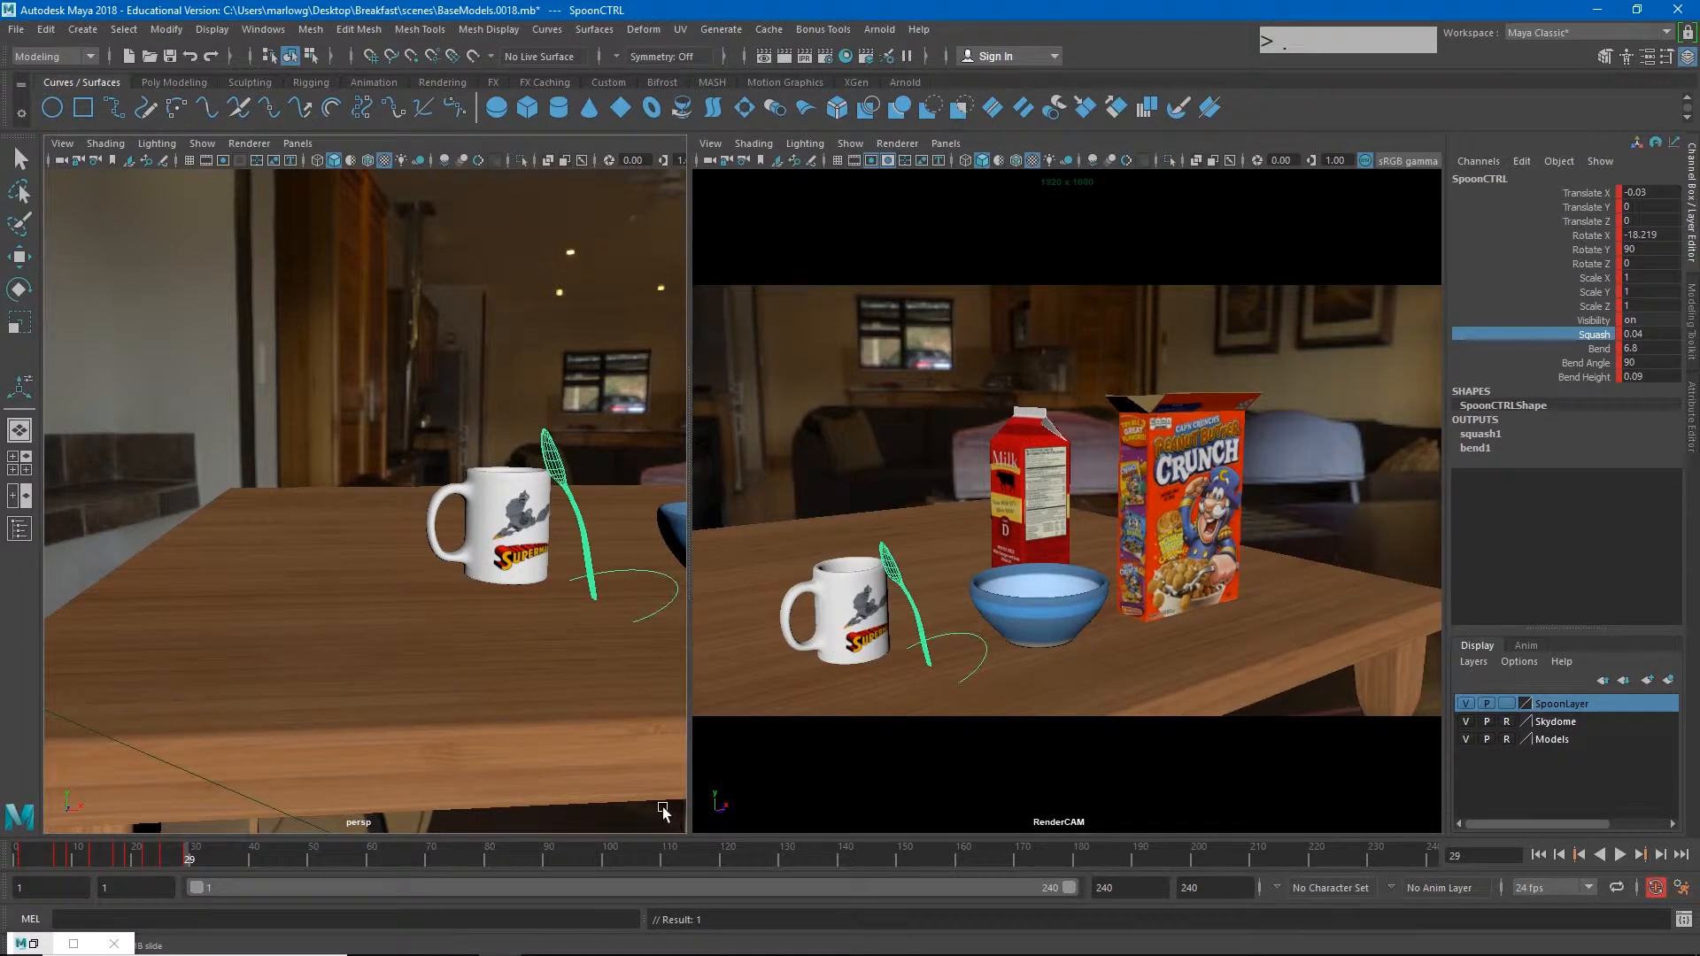
key(comma)
key(comma)
key(period)
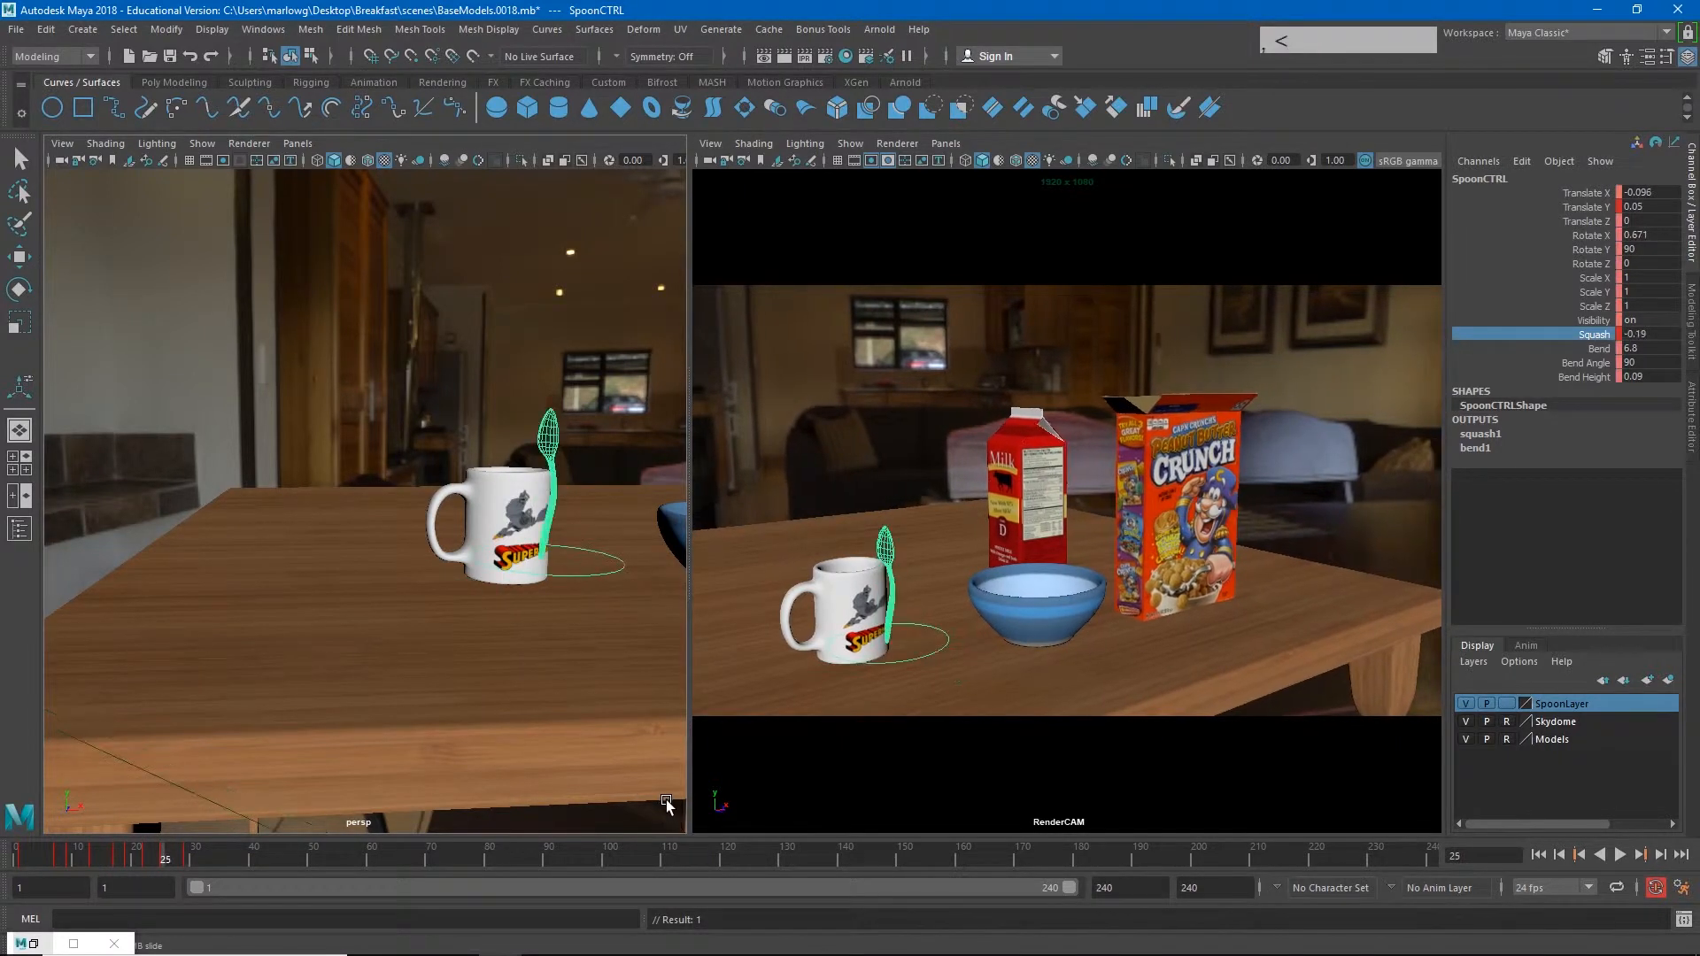
Step: Set the spoon's Bend to about -36.22 at frame 25 and key all channels of its control
click(1599, 348)
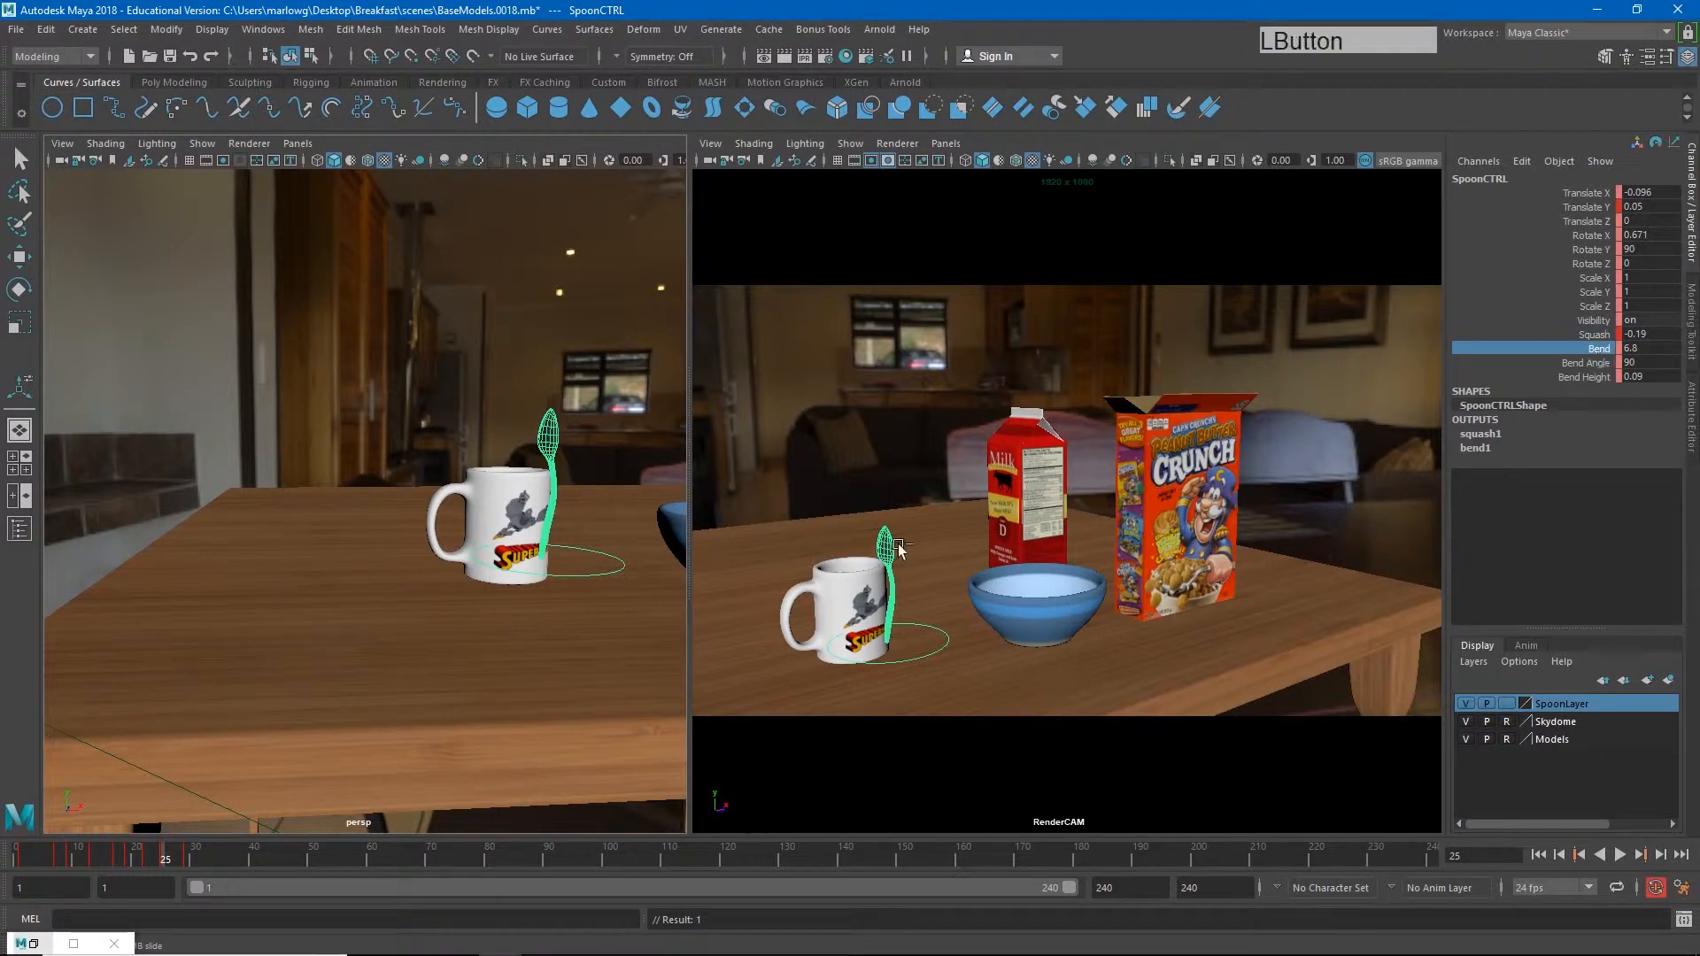
ctrl+middle_drag(948, 564, 795, 580)
middle_drag(964, 600, 488, 540)
alt+right_drag(488, 539, 555, 534)
alt+middle_drag(555, 534, 470, 543)
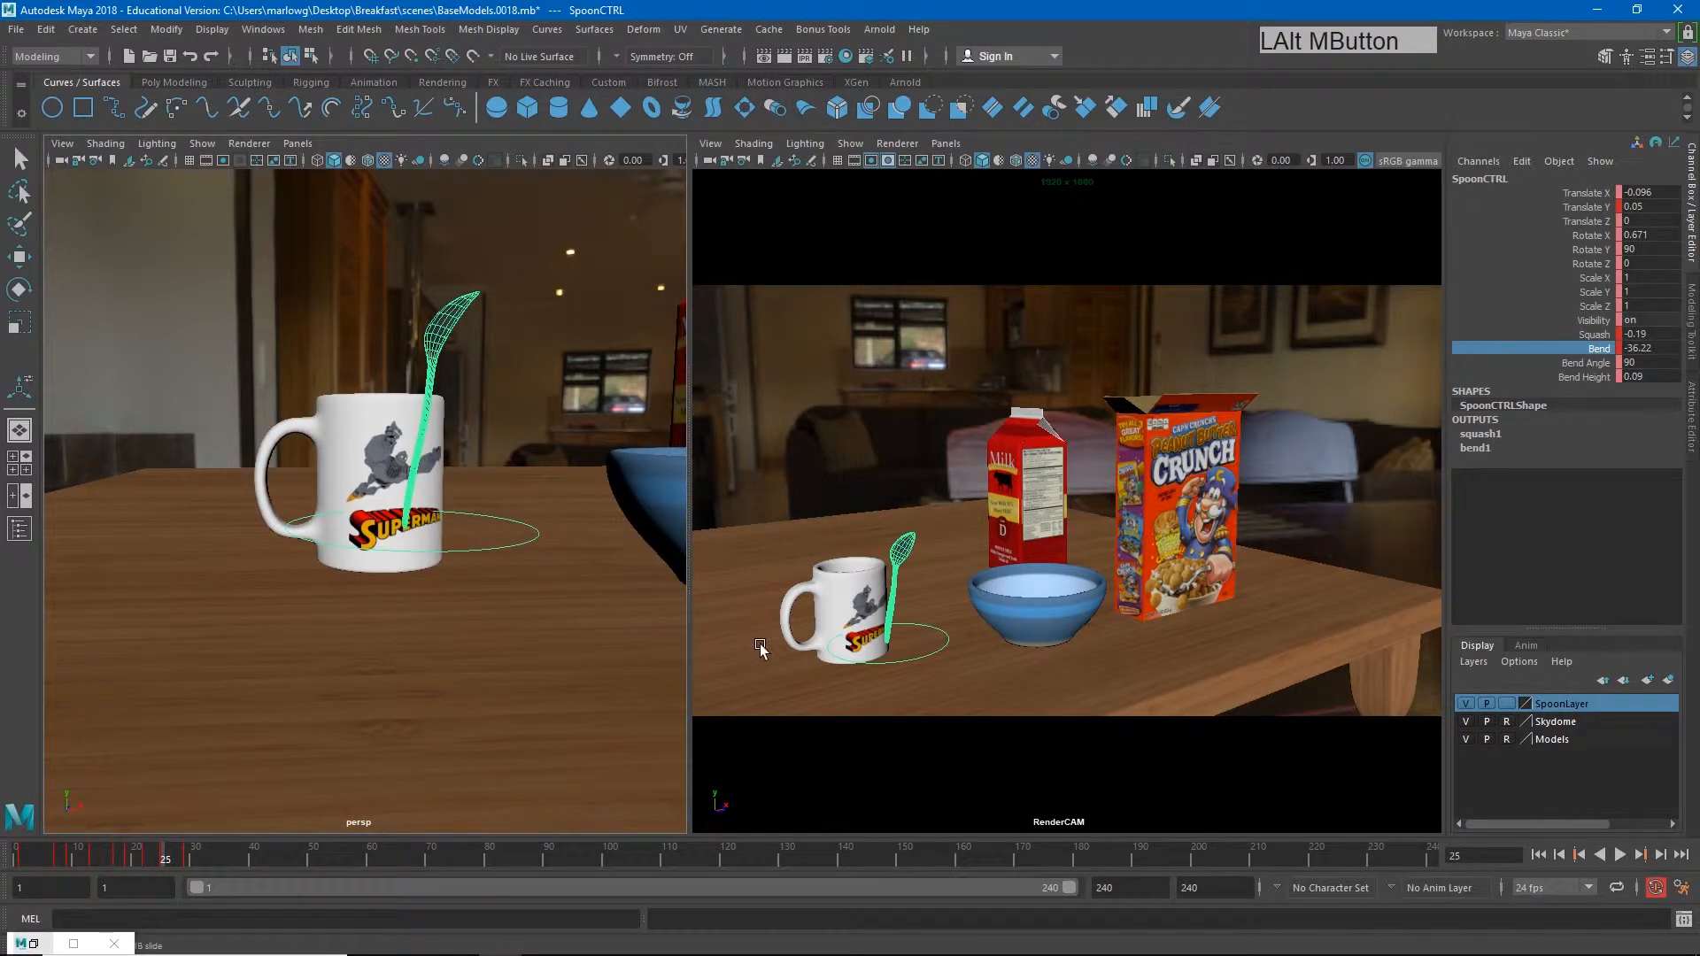
key(s)
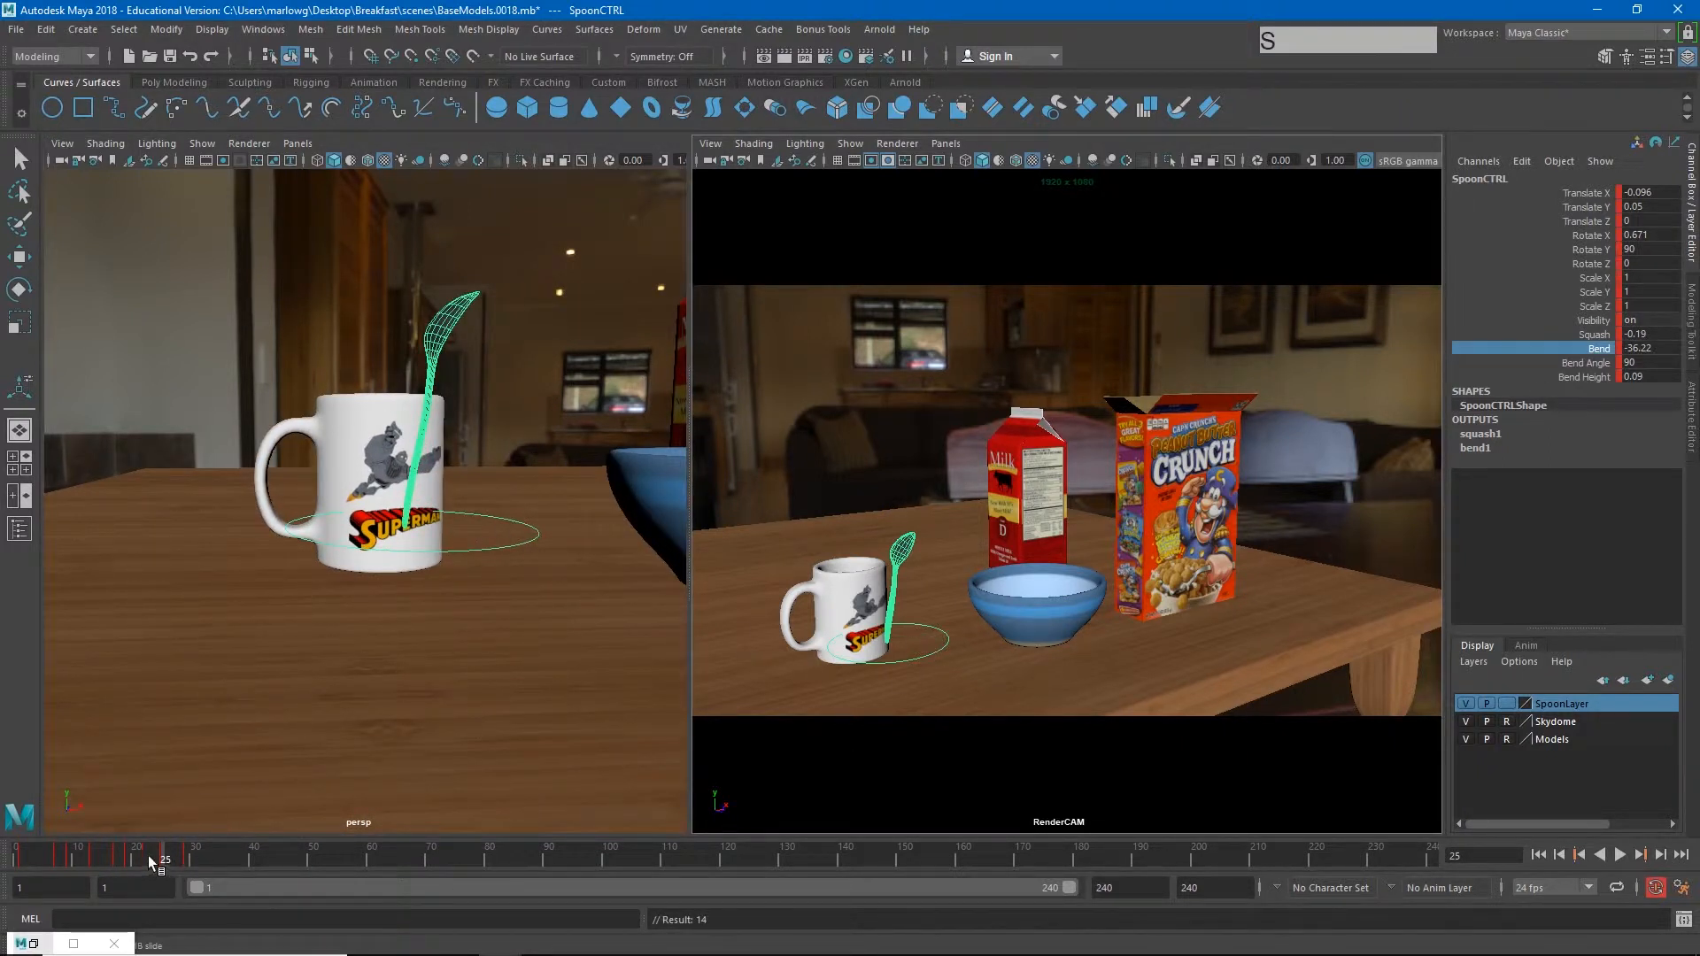
Step: Play the spoon animation from frame 1, and scrub through the hop up to frame 29 to check its timing
click(21, 855)
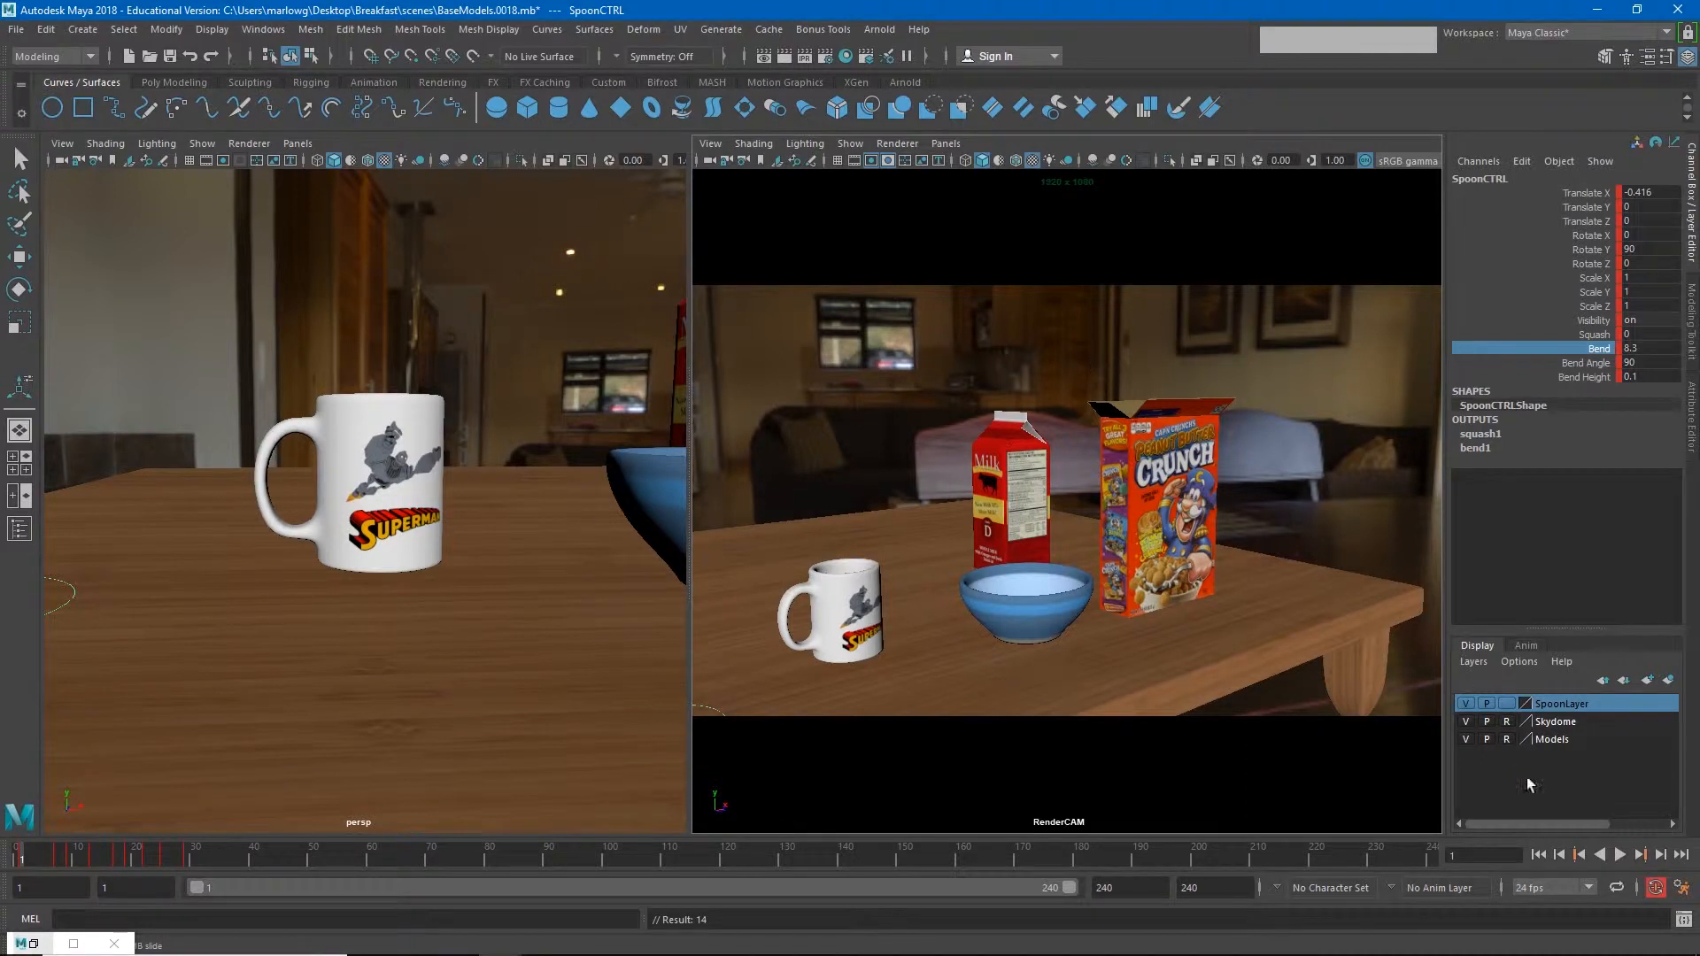
click(1619, 856)
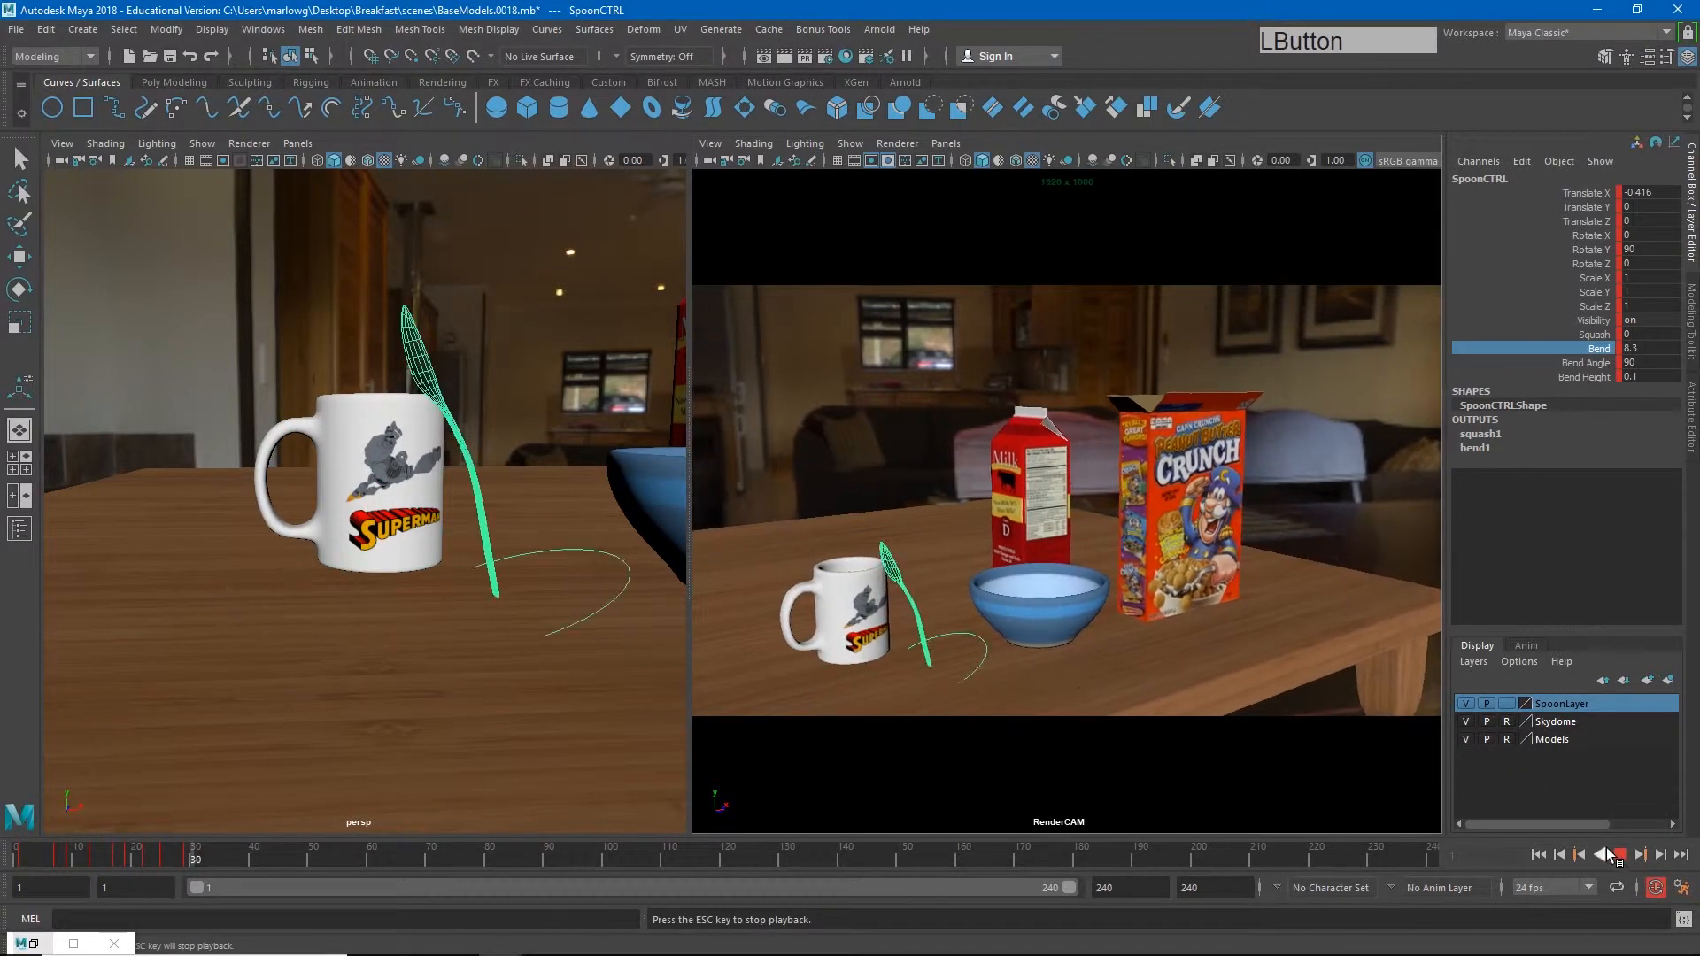
click(1617, 855)
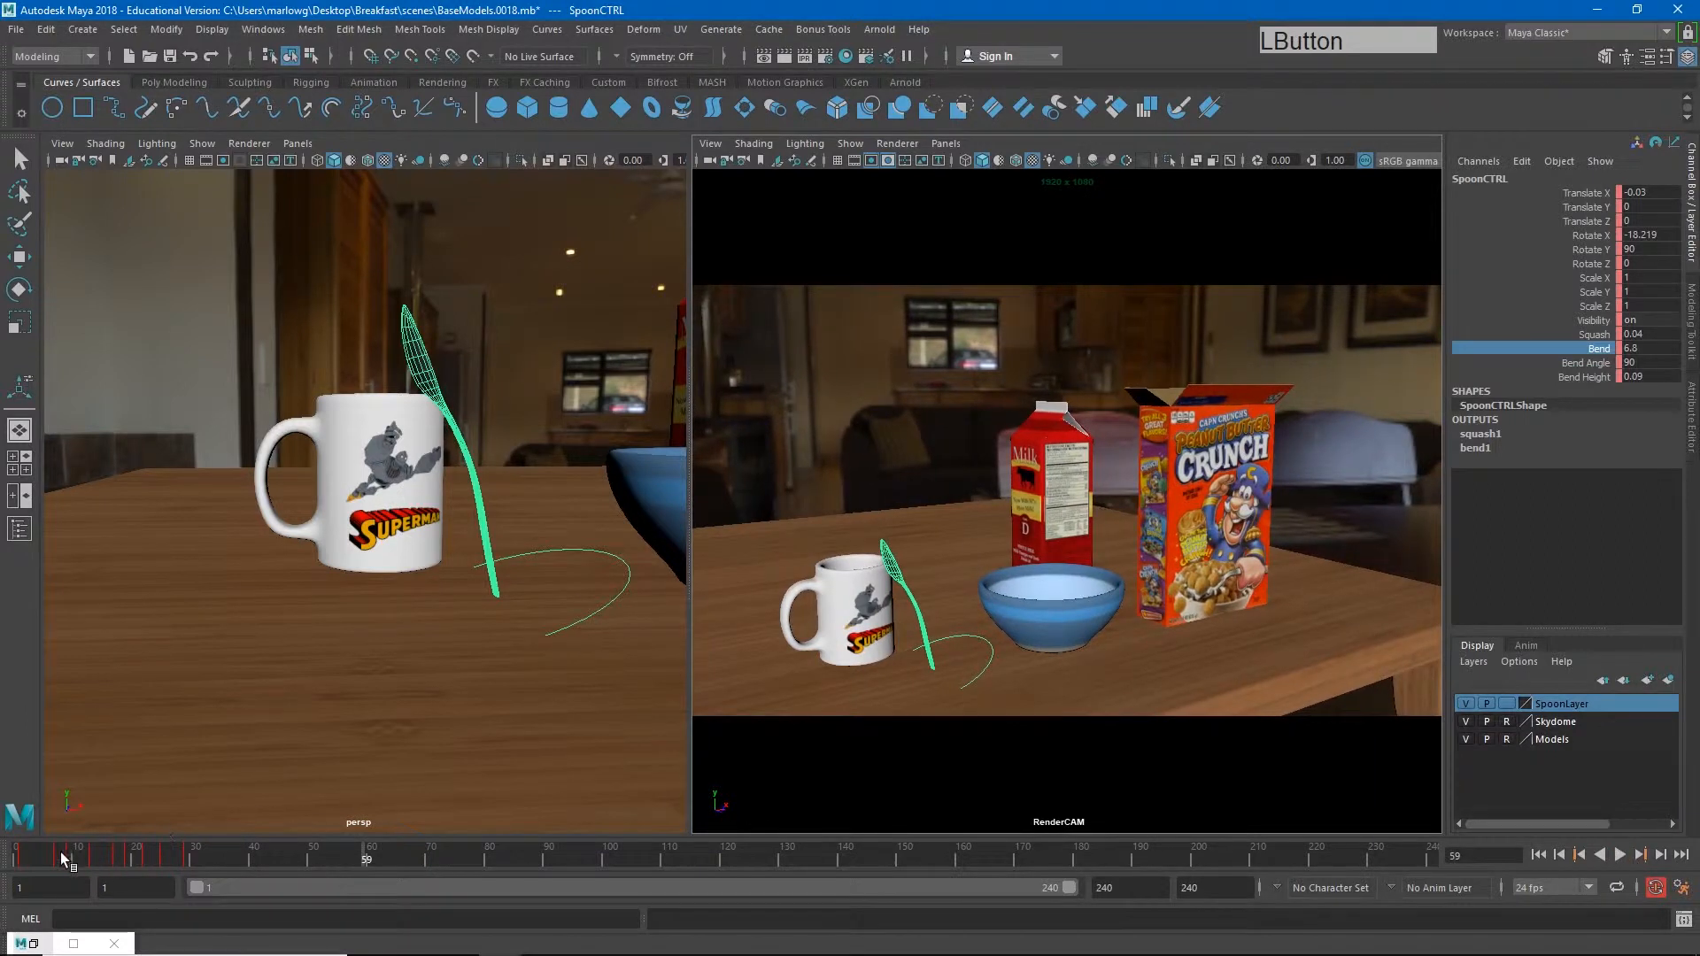
drag(61, 852, 184, 860)
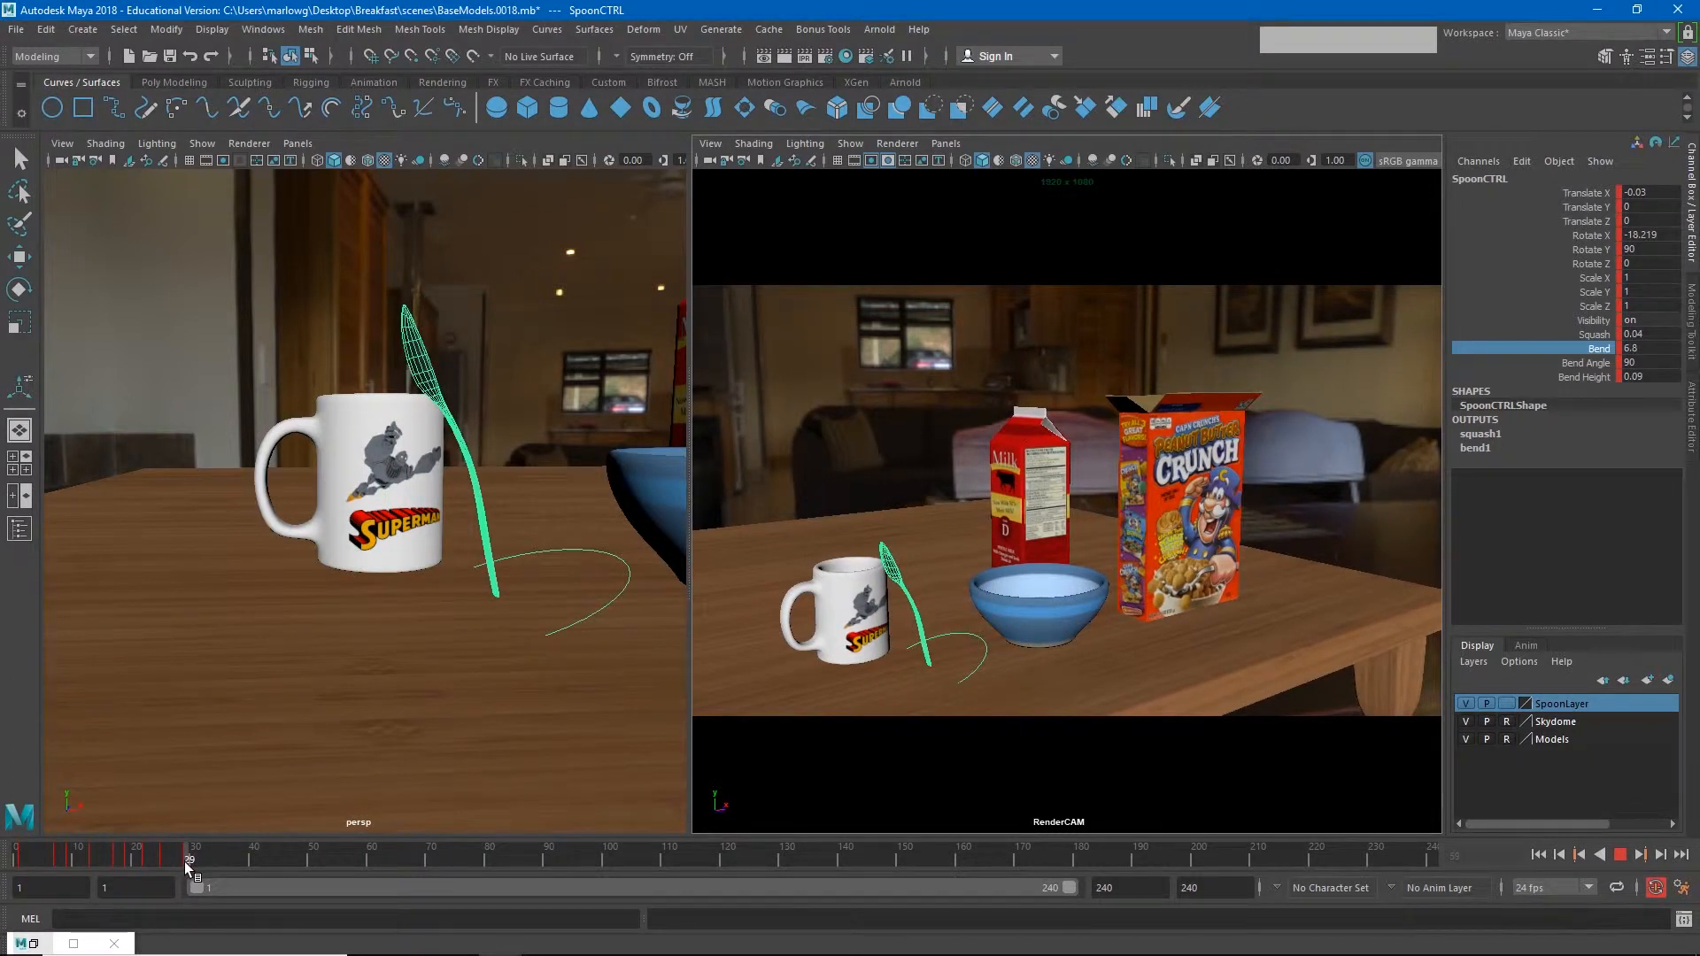
drag(184, 862, 183, 862)
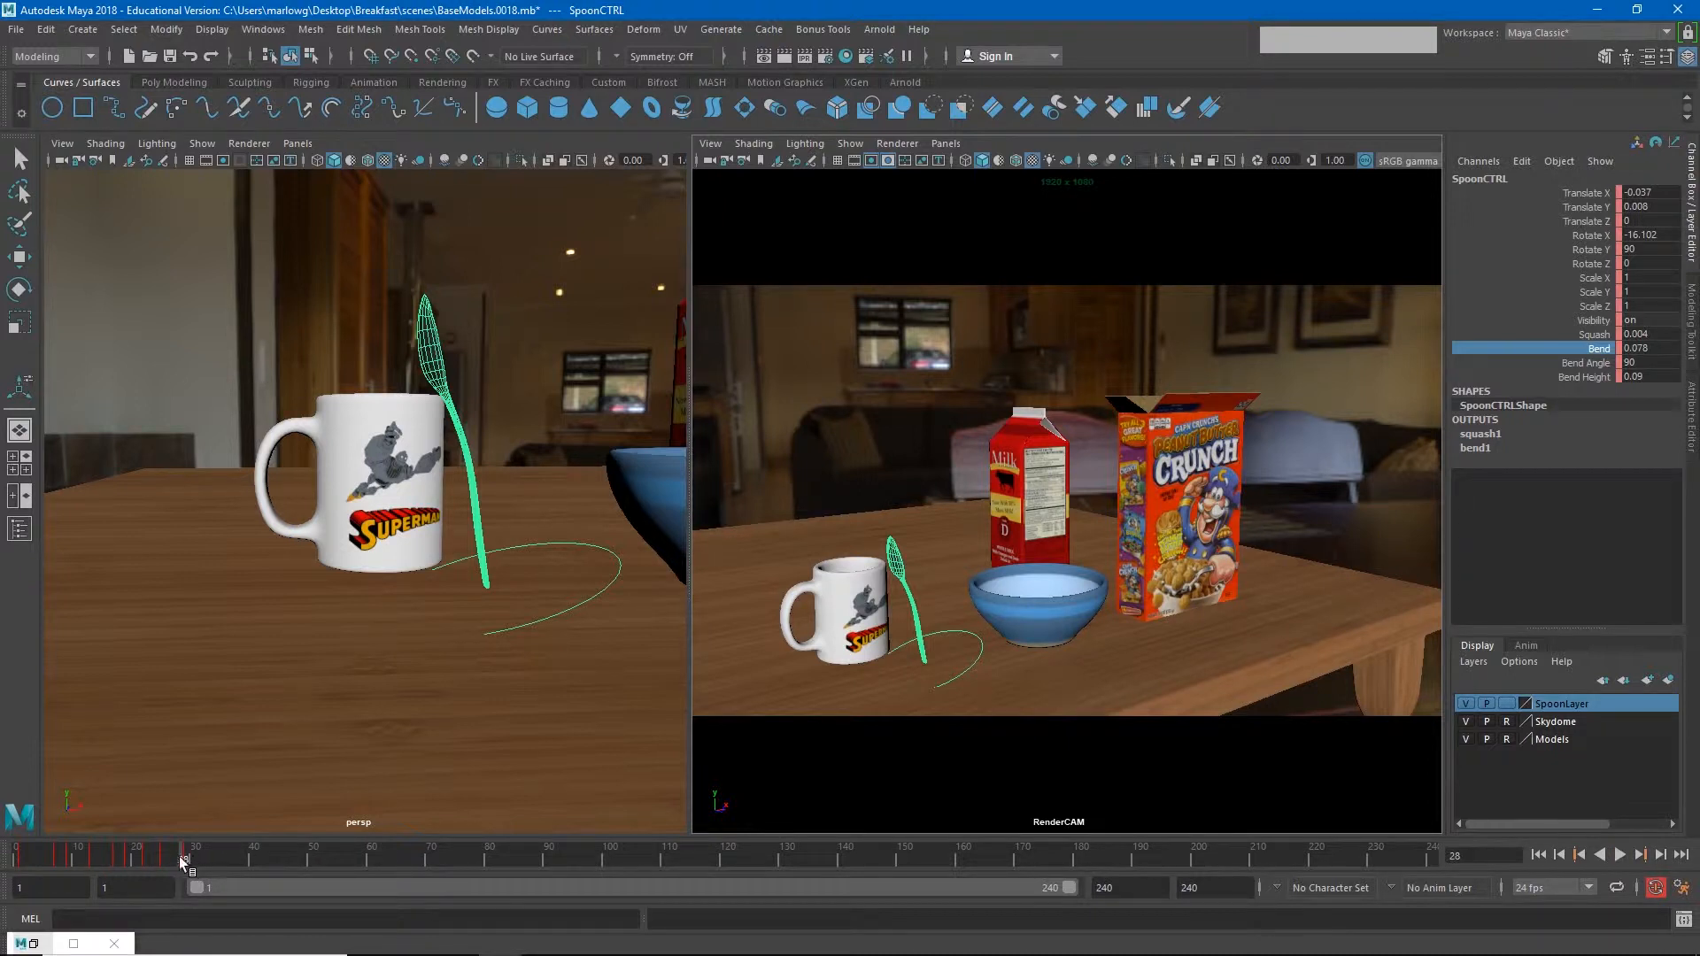
drag(180, 857, 184, 857)
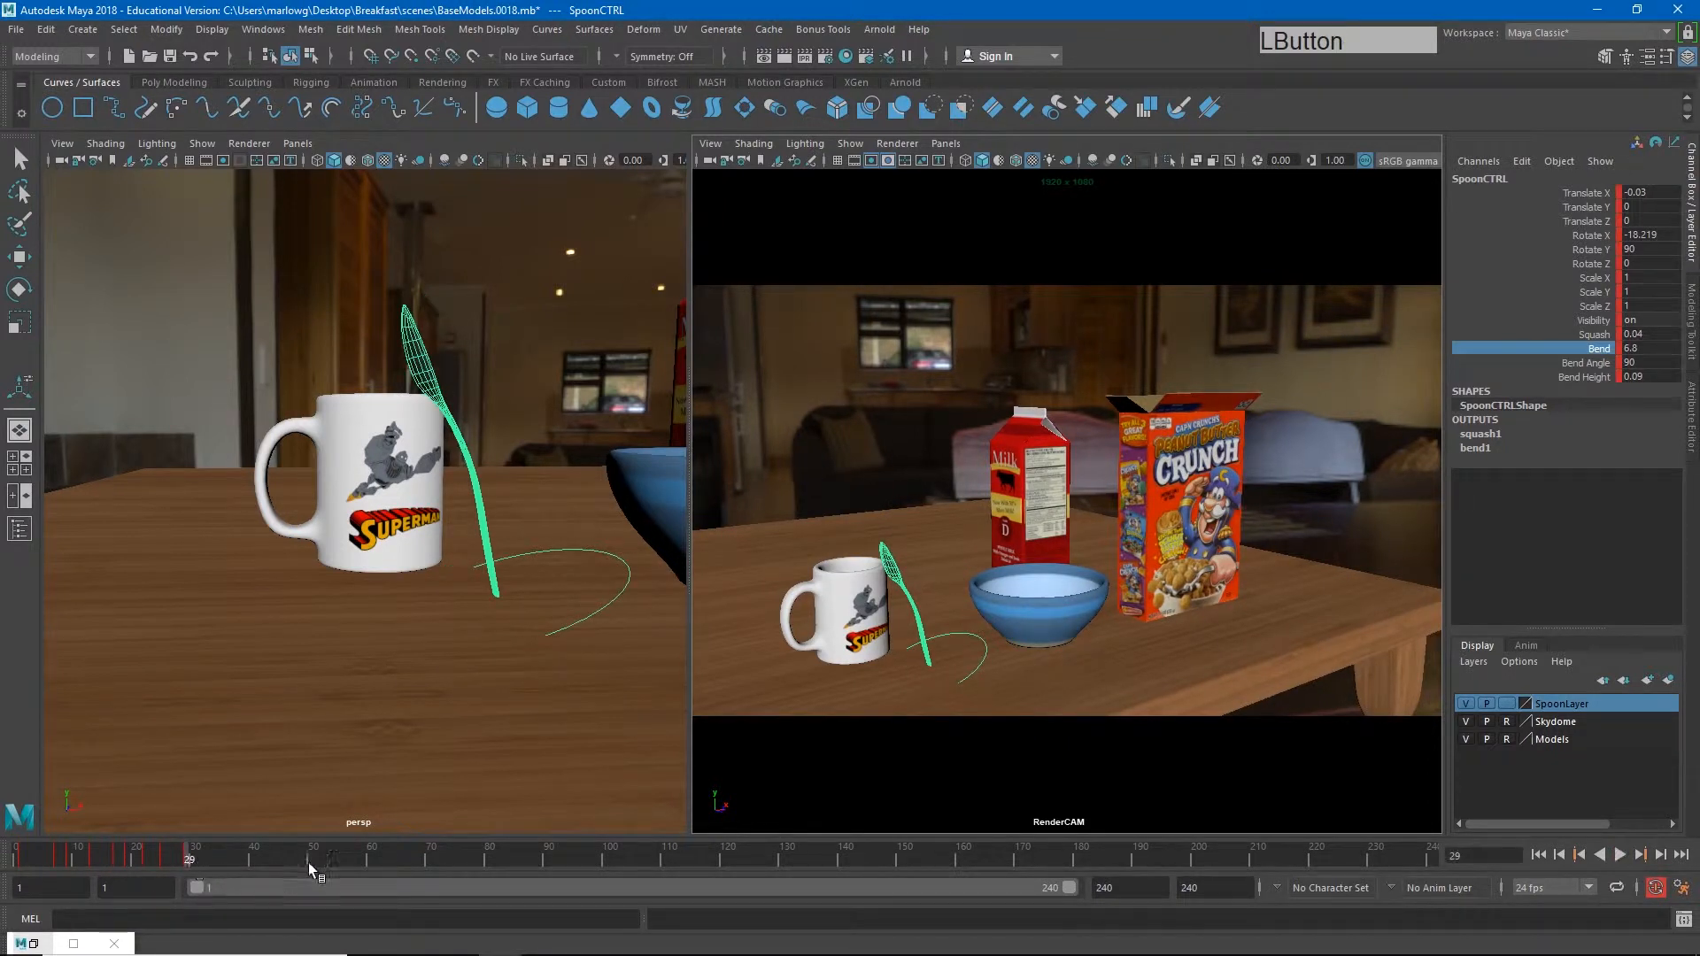
Step: Set the playback speed to Real-time, replay the animation from the start, and scrub back to frame 29
right_click(522, 855)
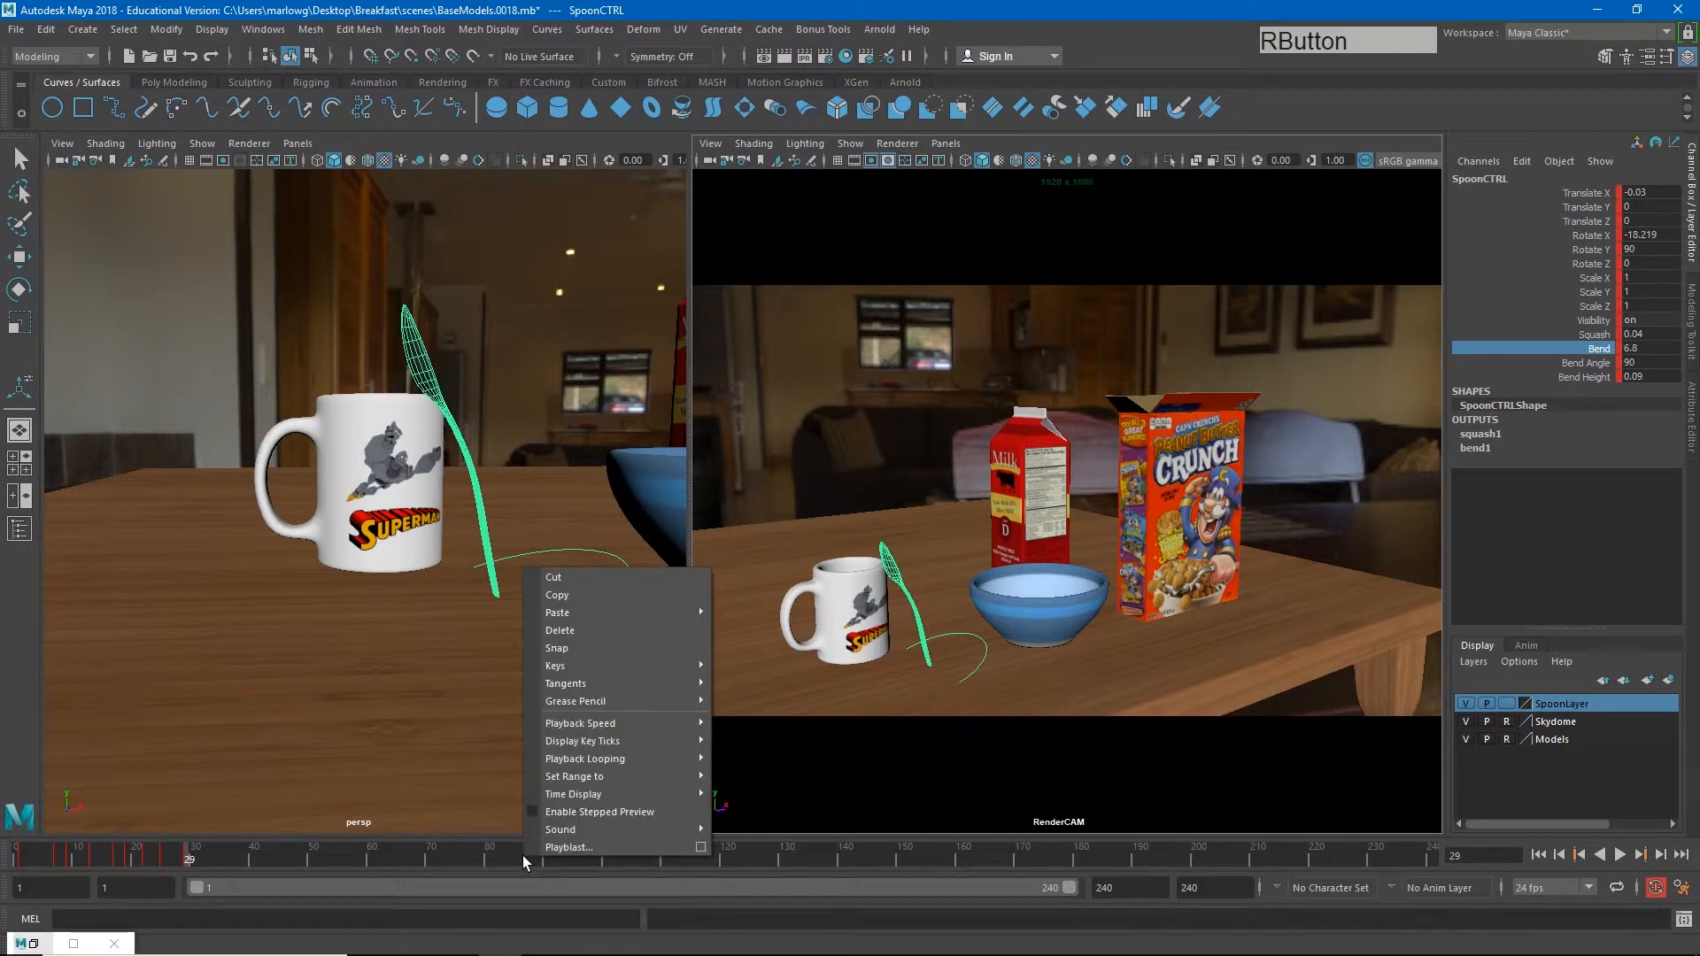
mouse_move(608, 724)
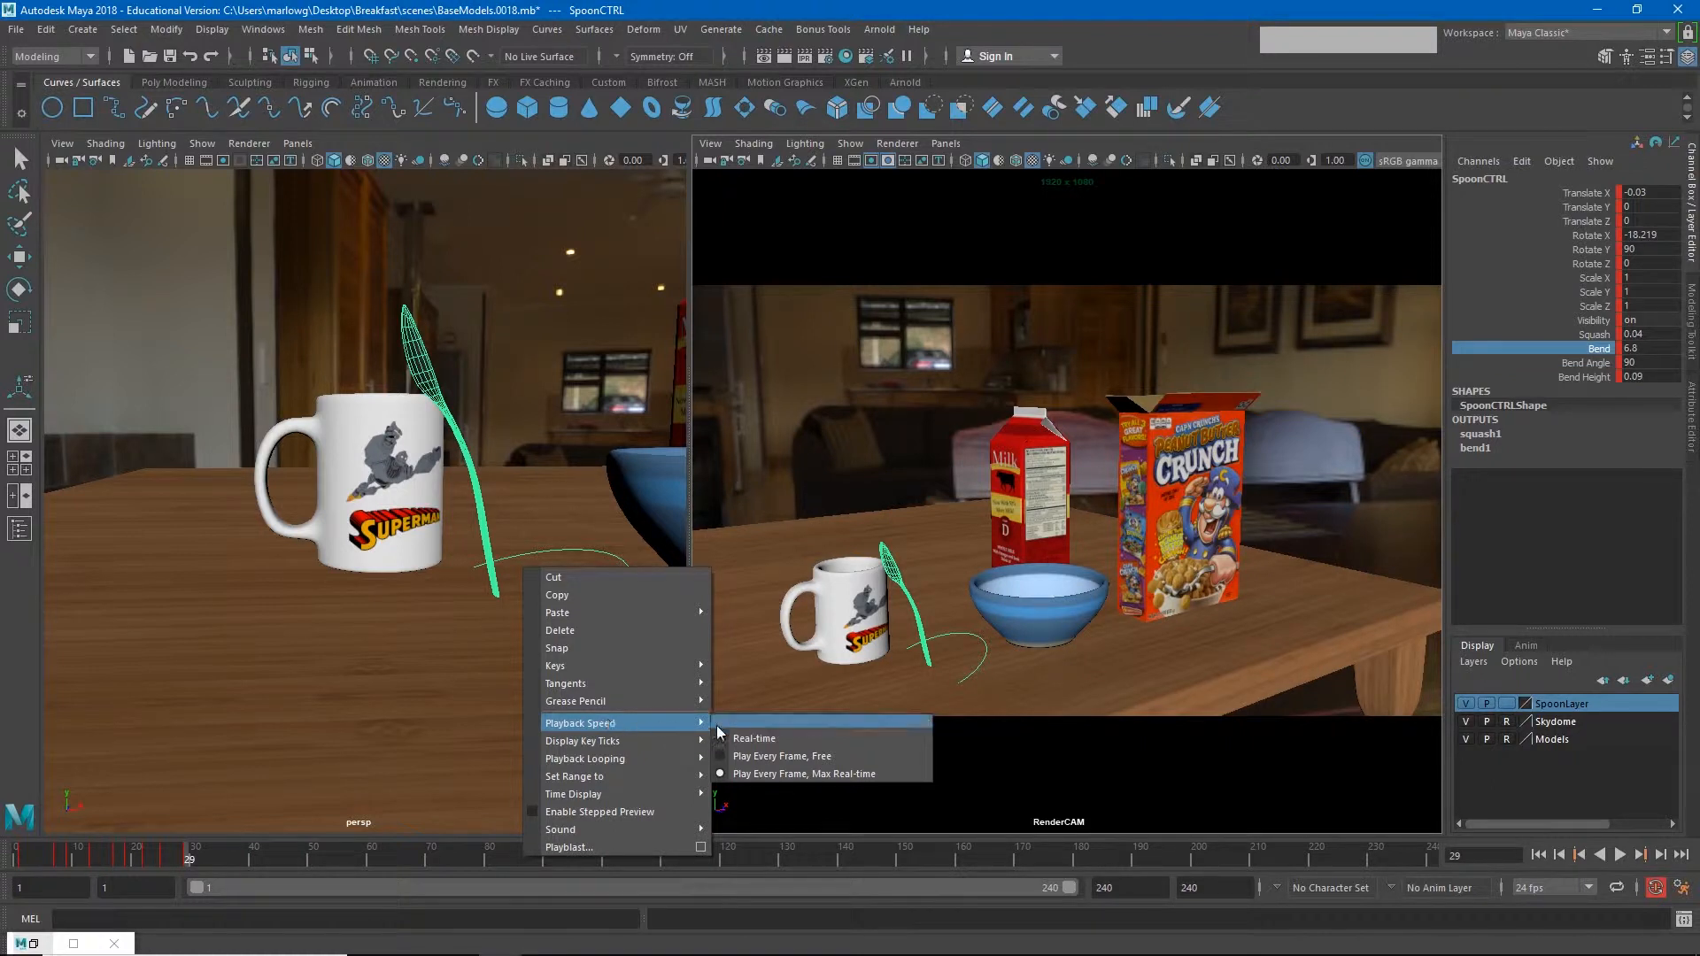
click(740, 741)
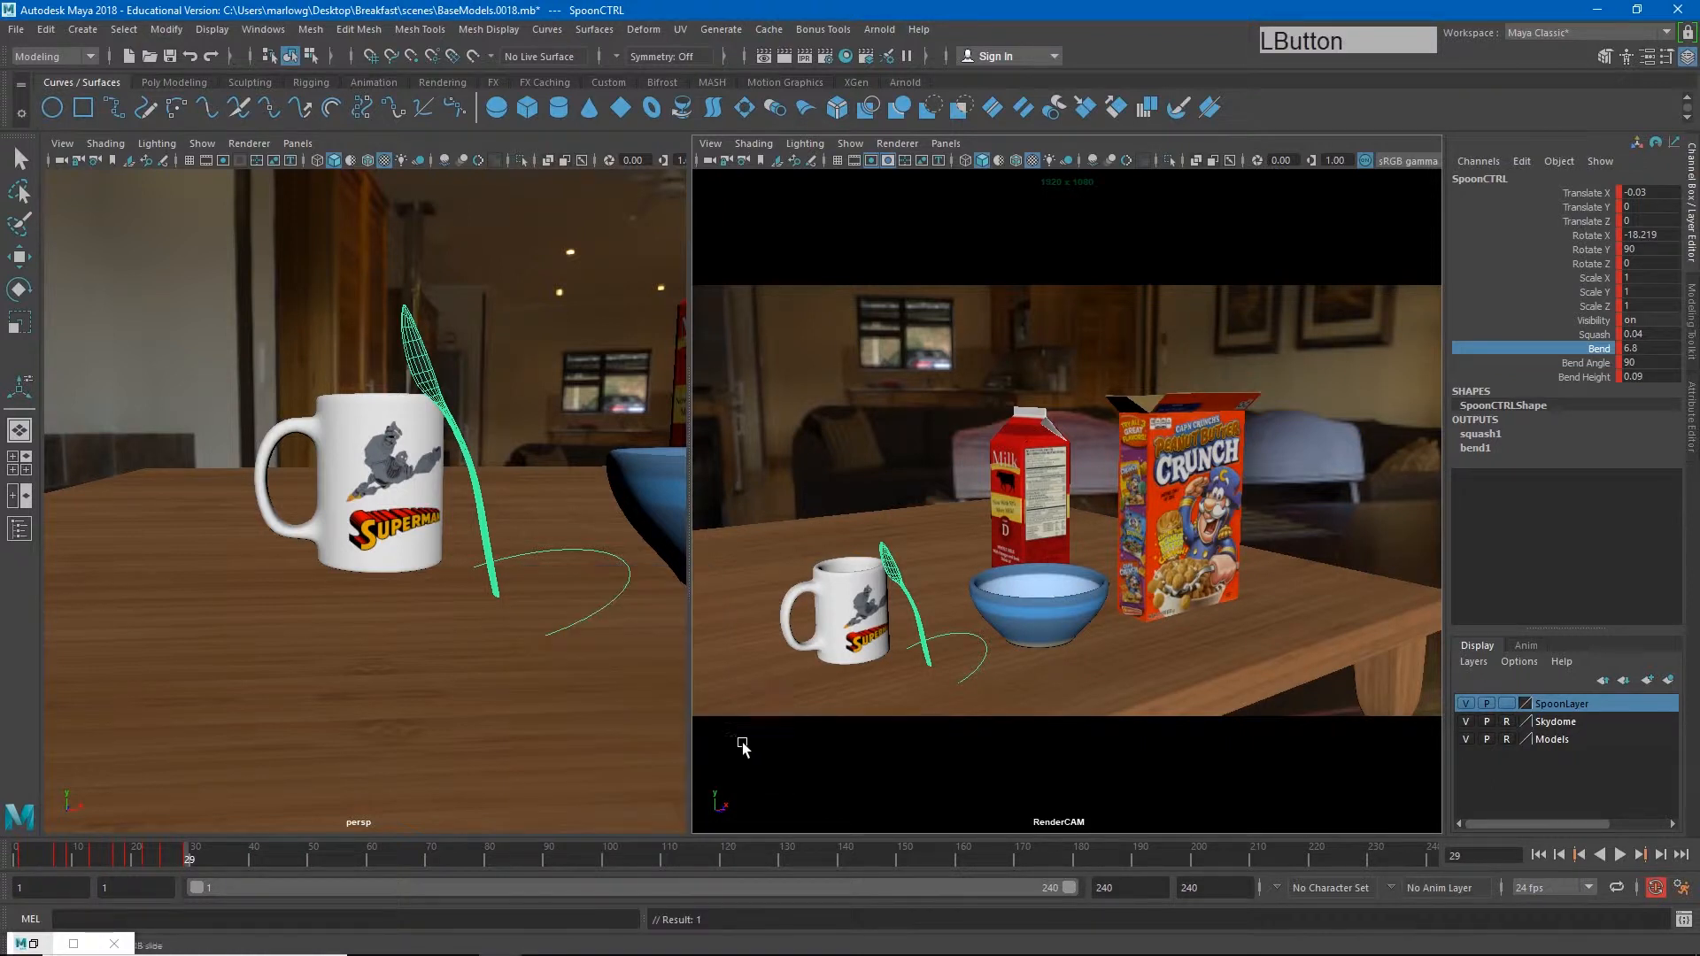
click(1549, 854)
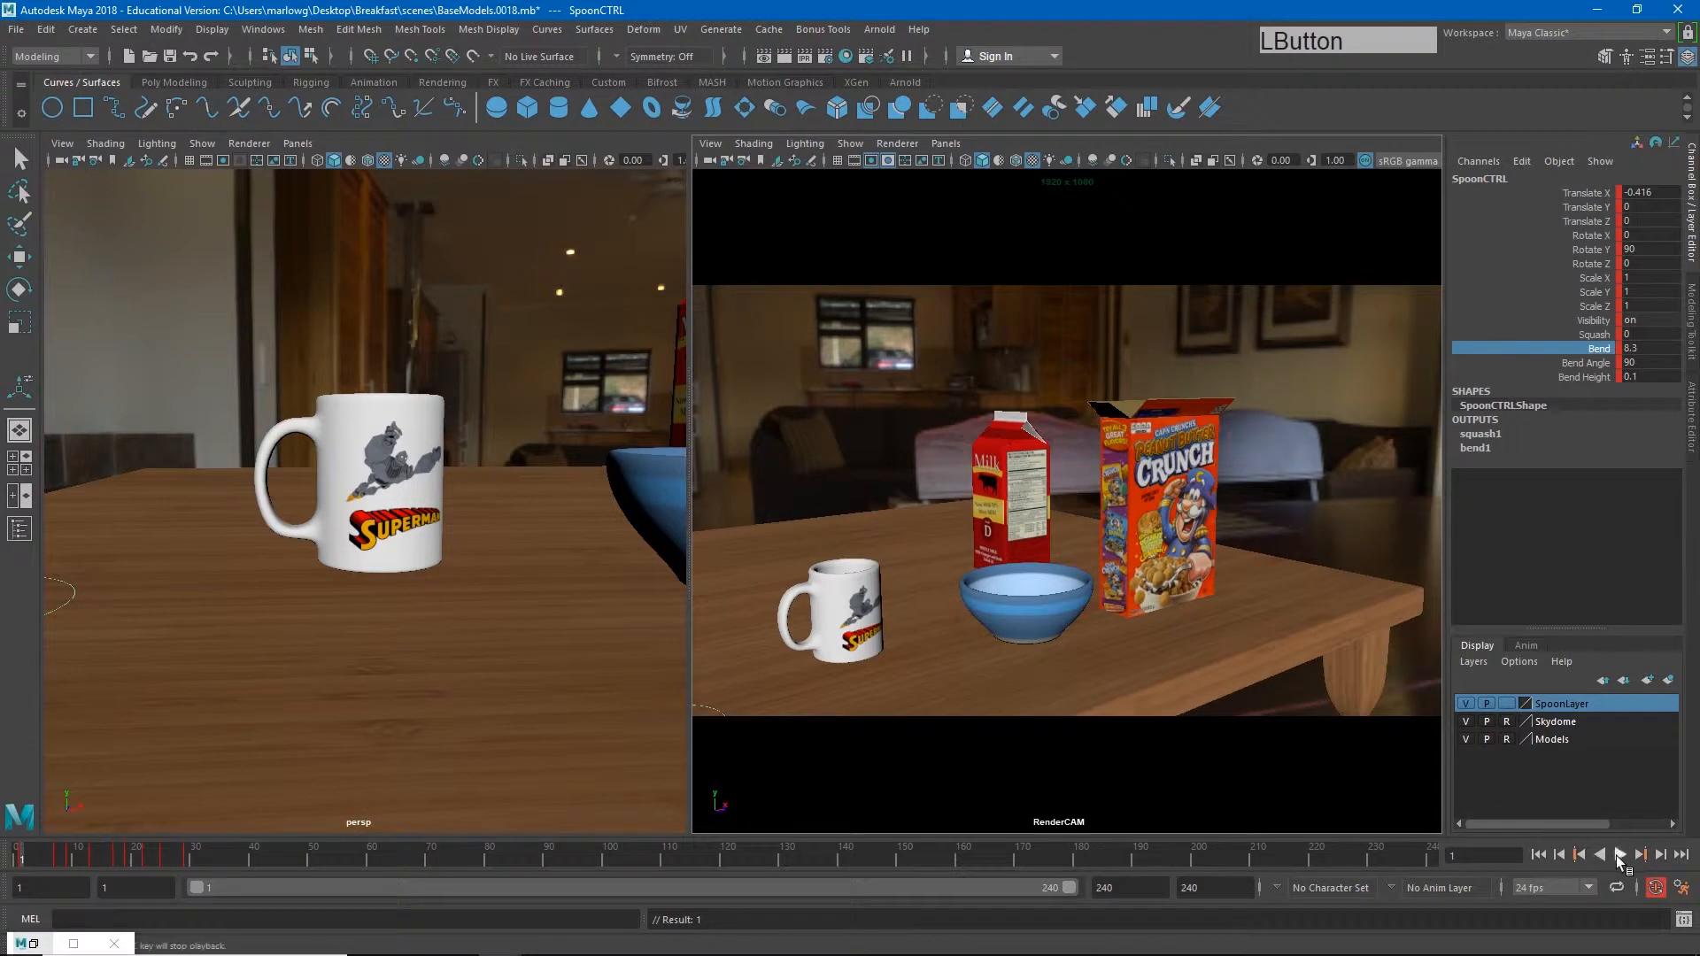
click(1619, 854)
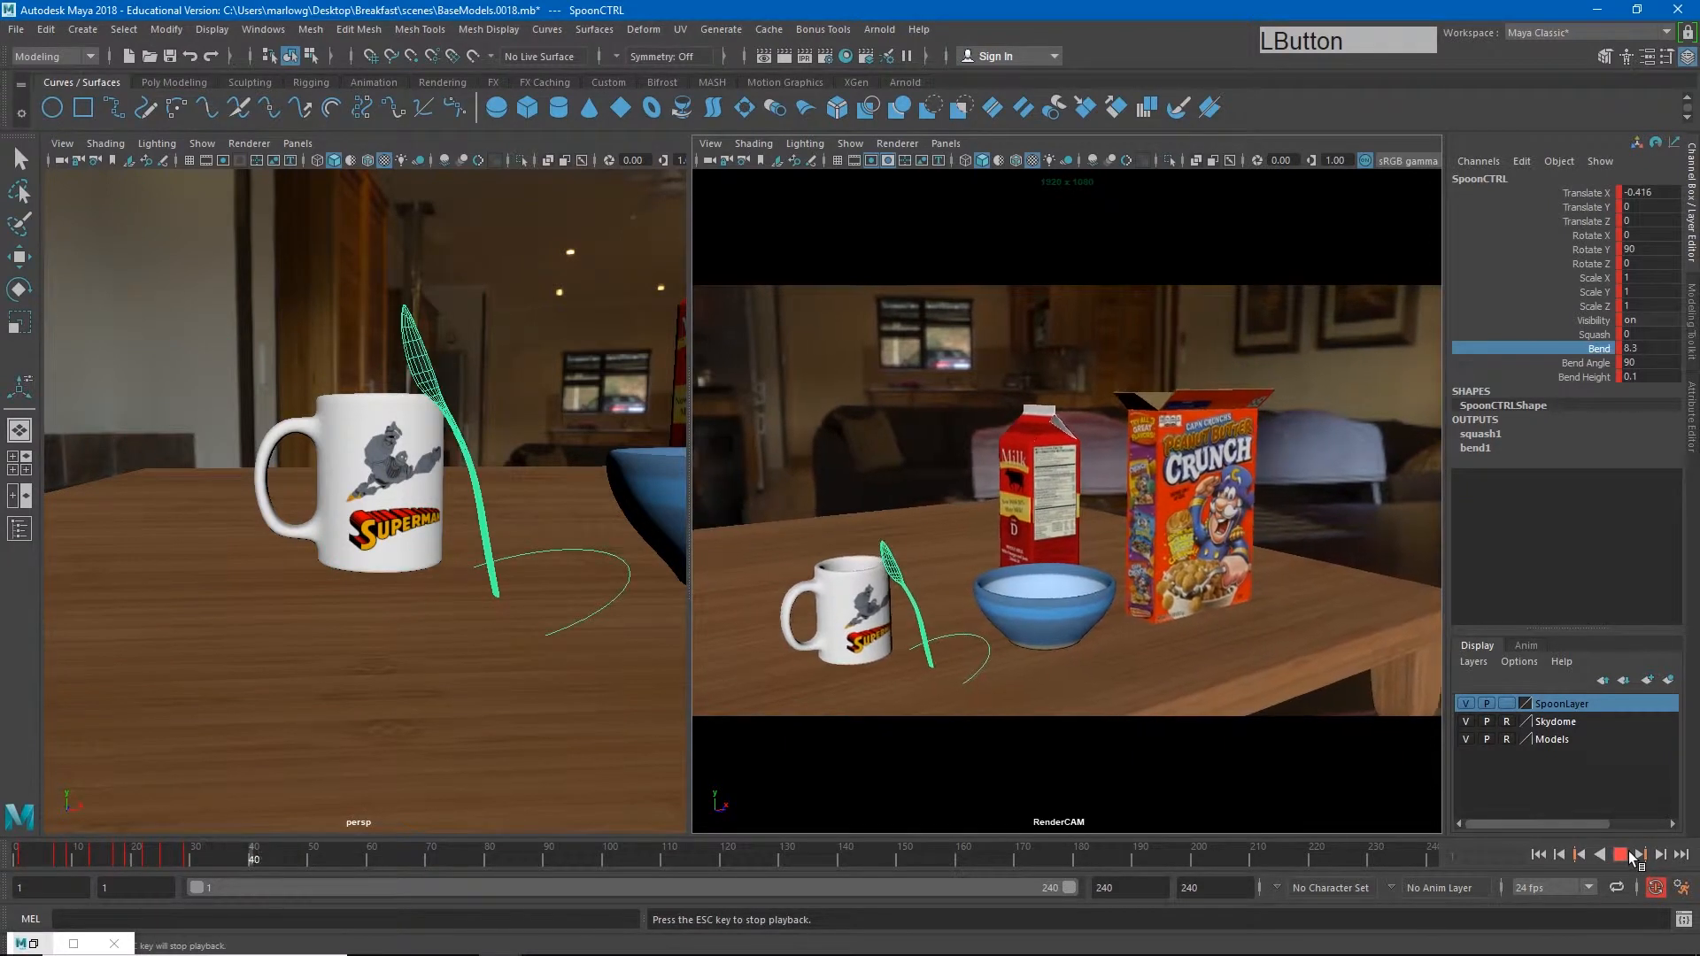
key(Escape)
drag(81, 848, 184, 853)
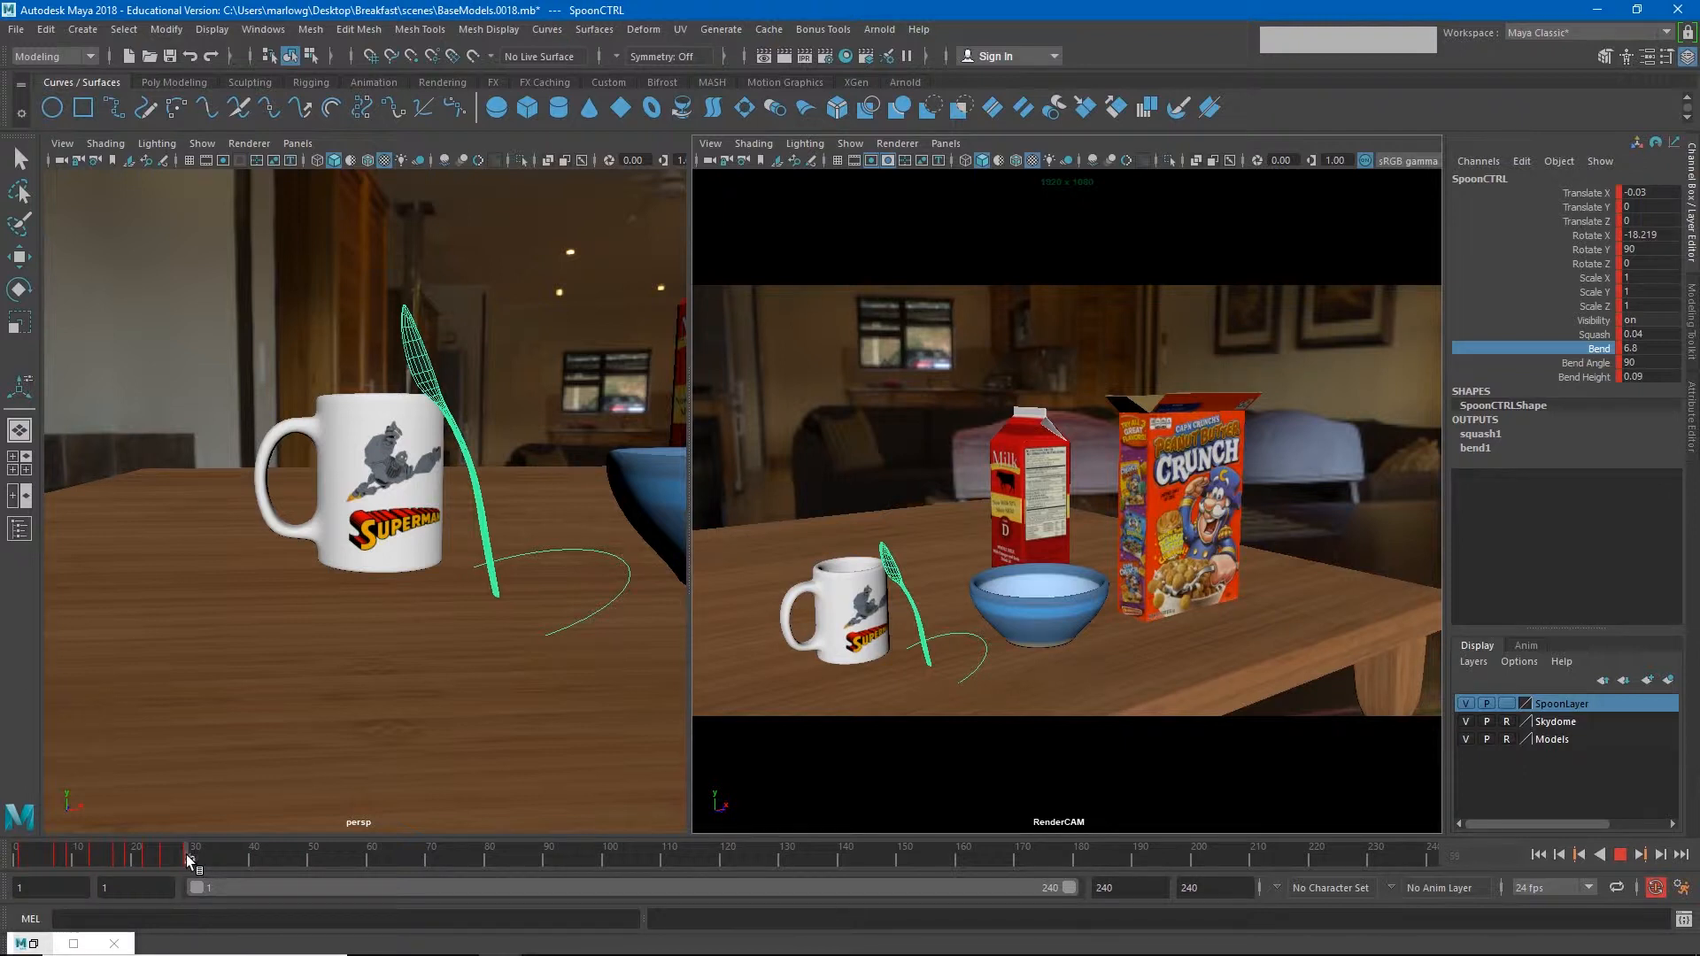
Step: Key the spoon control at frame 32 and set its Rotate X to 0
click(204, 856)
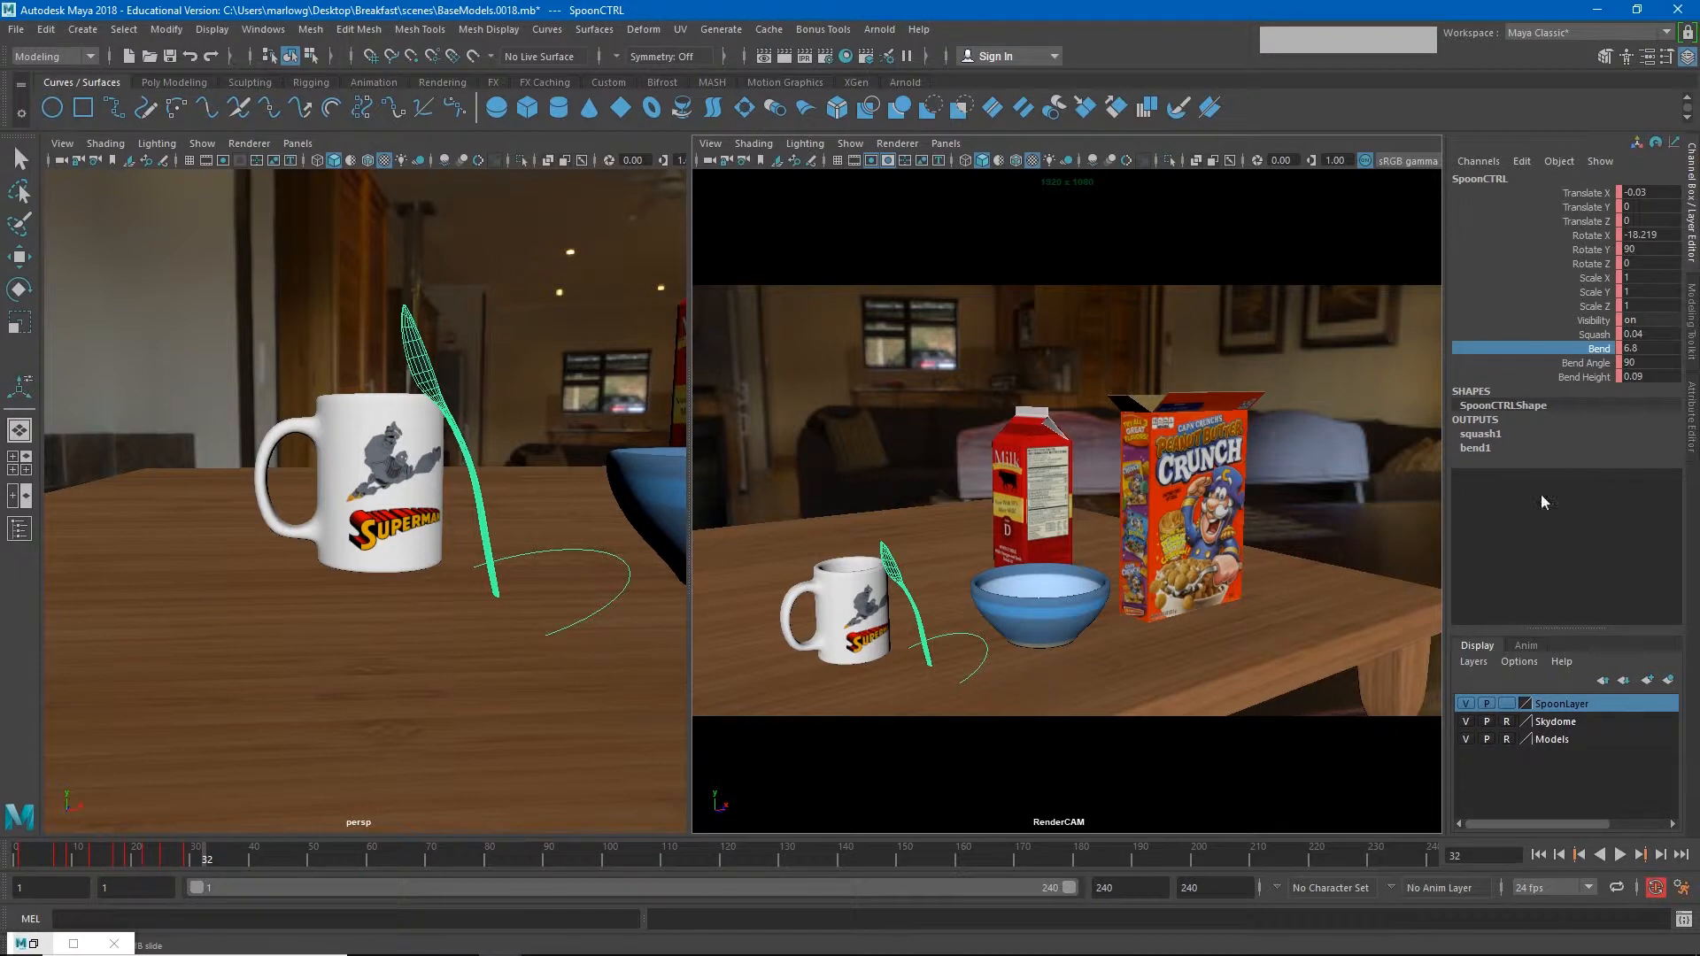
key(s)
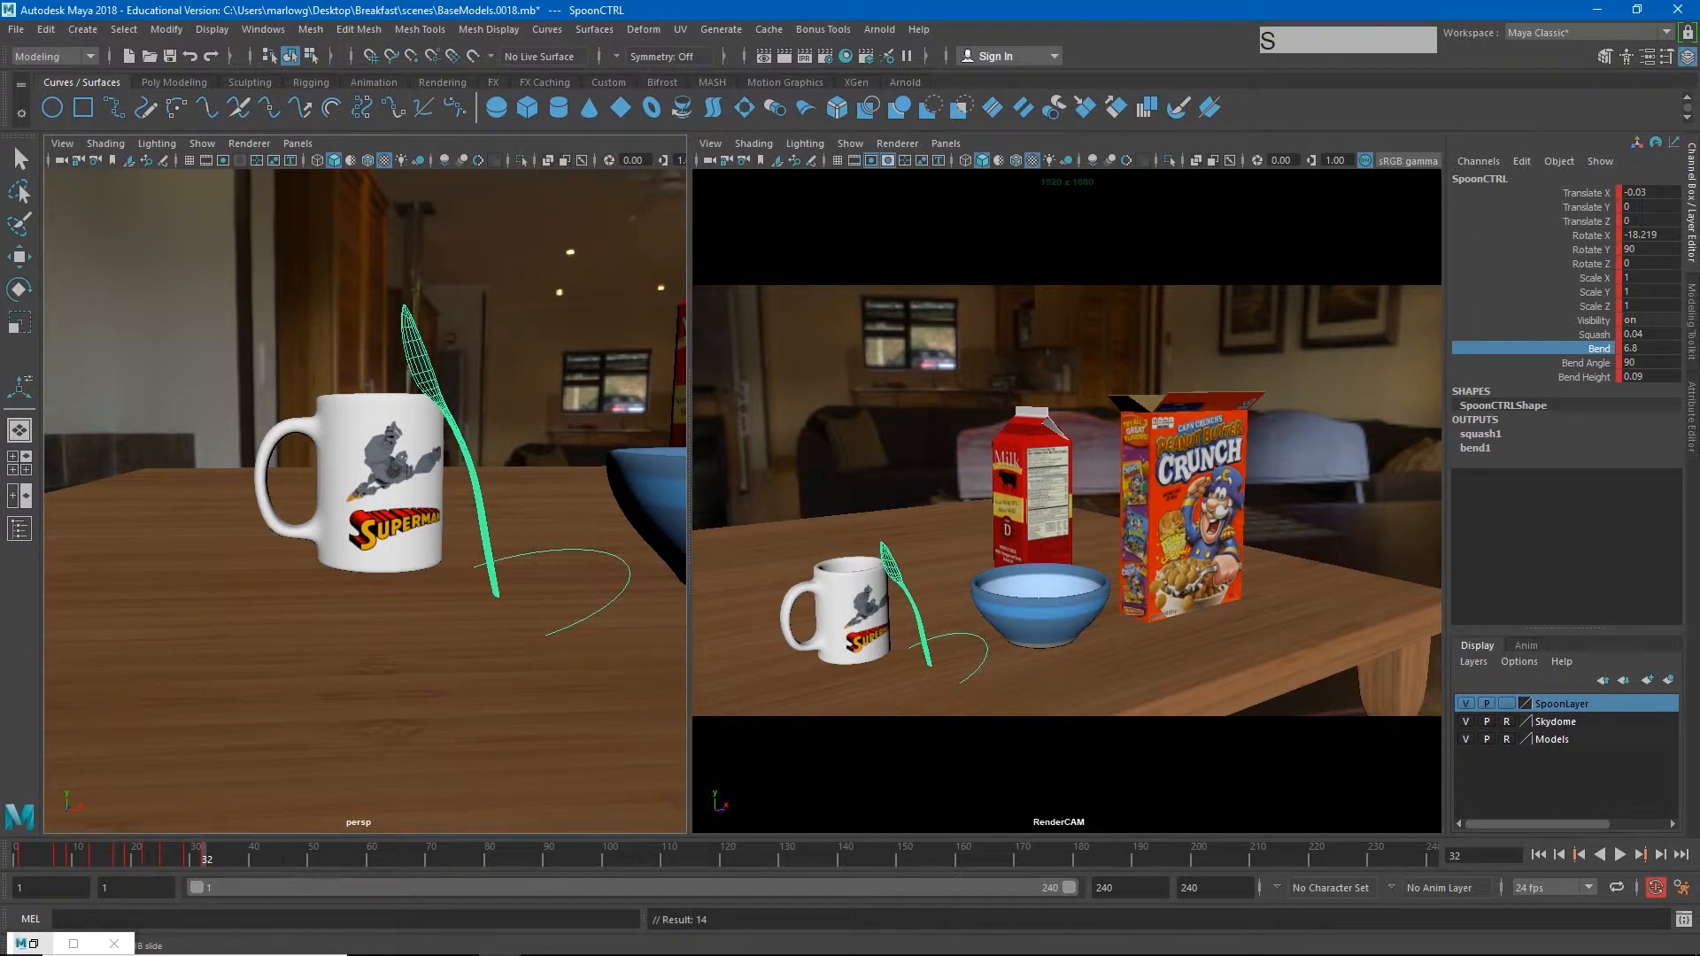
double_click(1665, 235)
text(0)
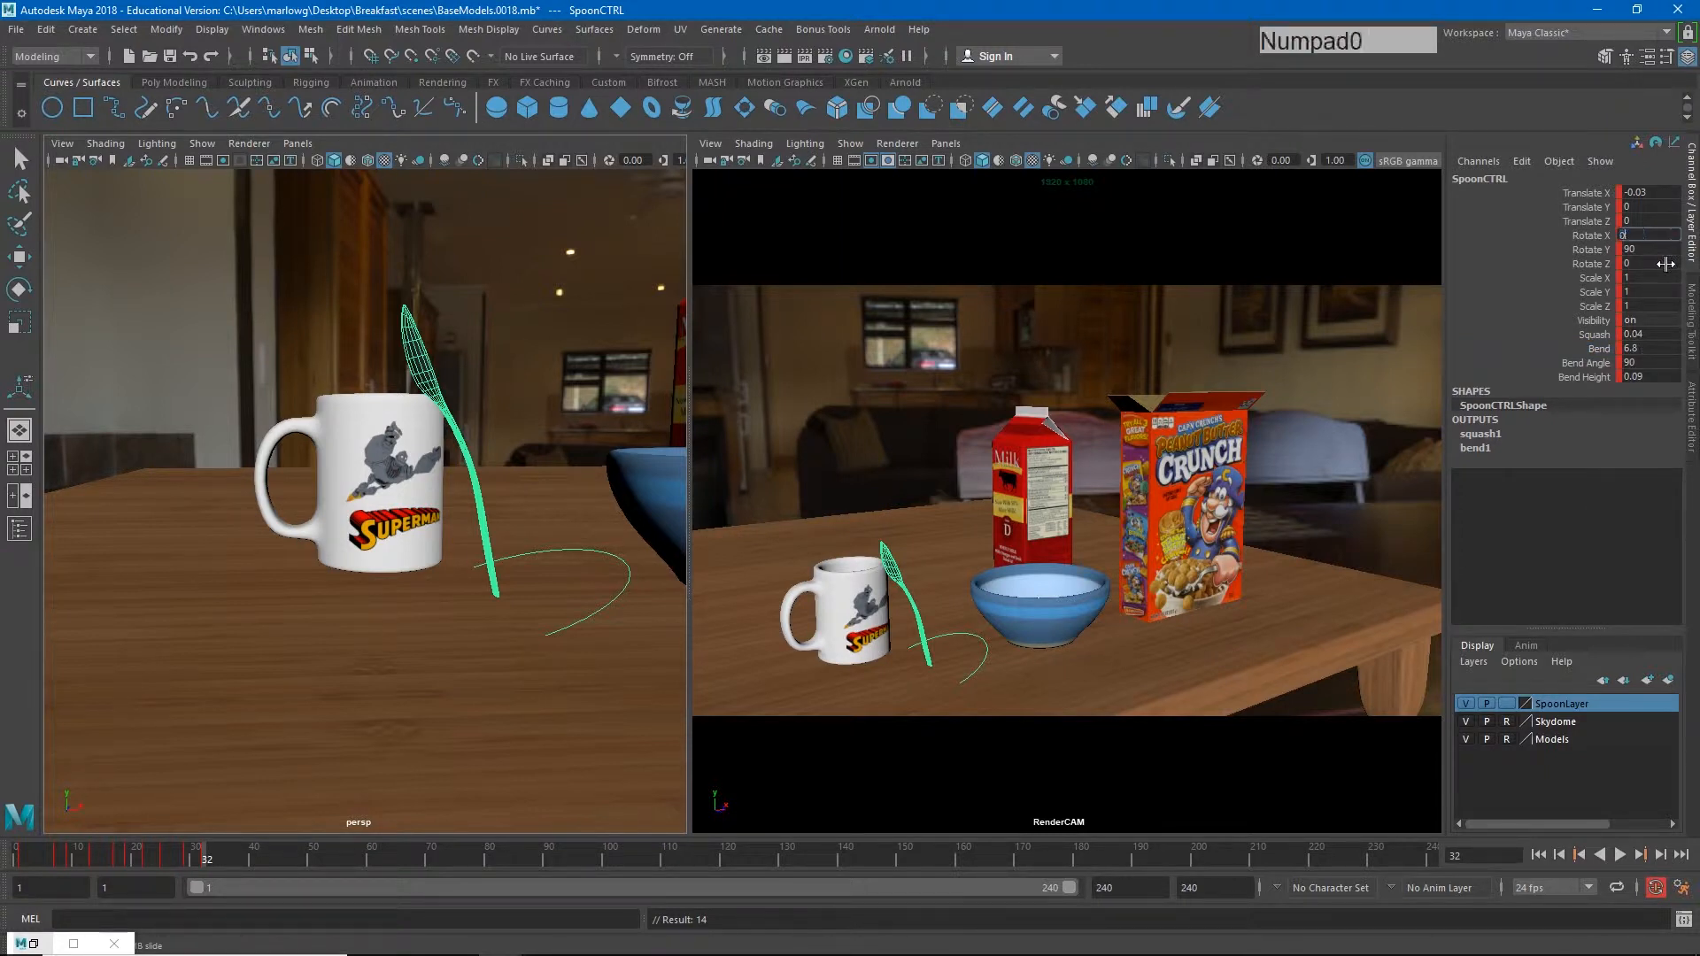
key(Return)
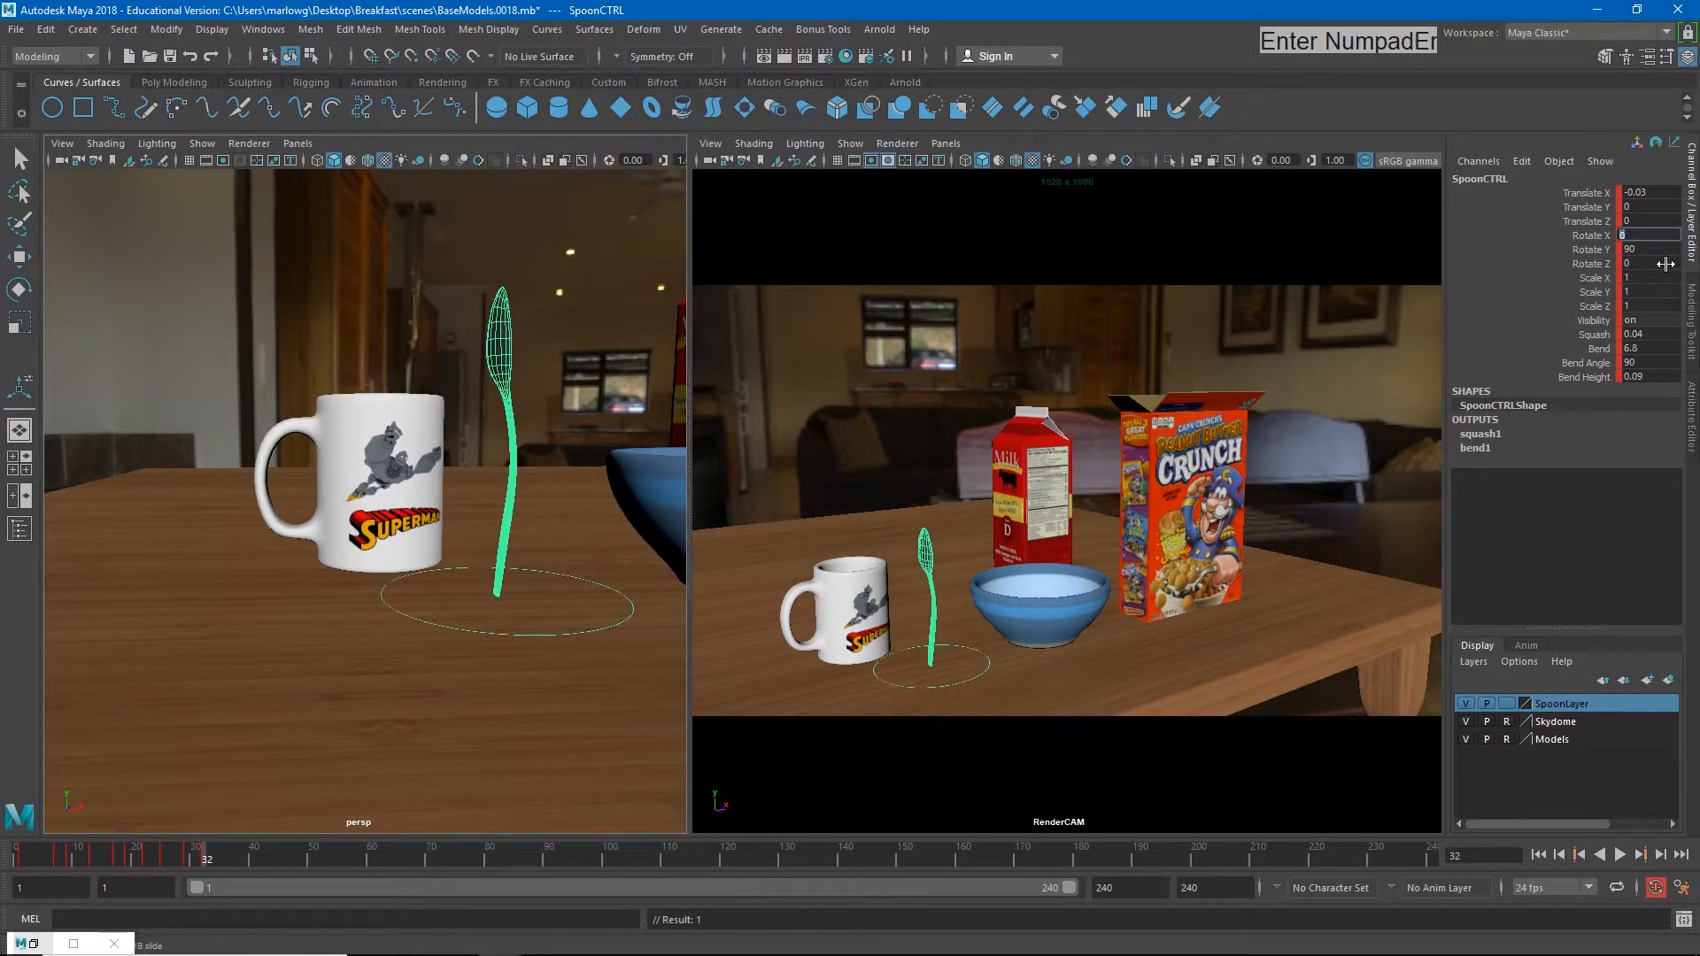
Step: At frame 32, set the spoon's Squash to about -0.33 and its Bend to about -63.2
click(1596, 334)
ctrl+middle_drag(970, 534, 296, 524)
click(1596, 349)
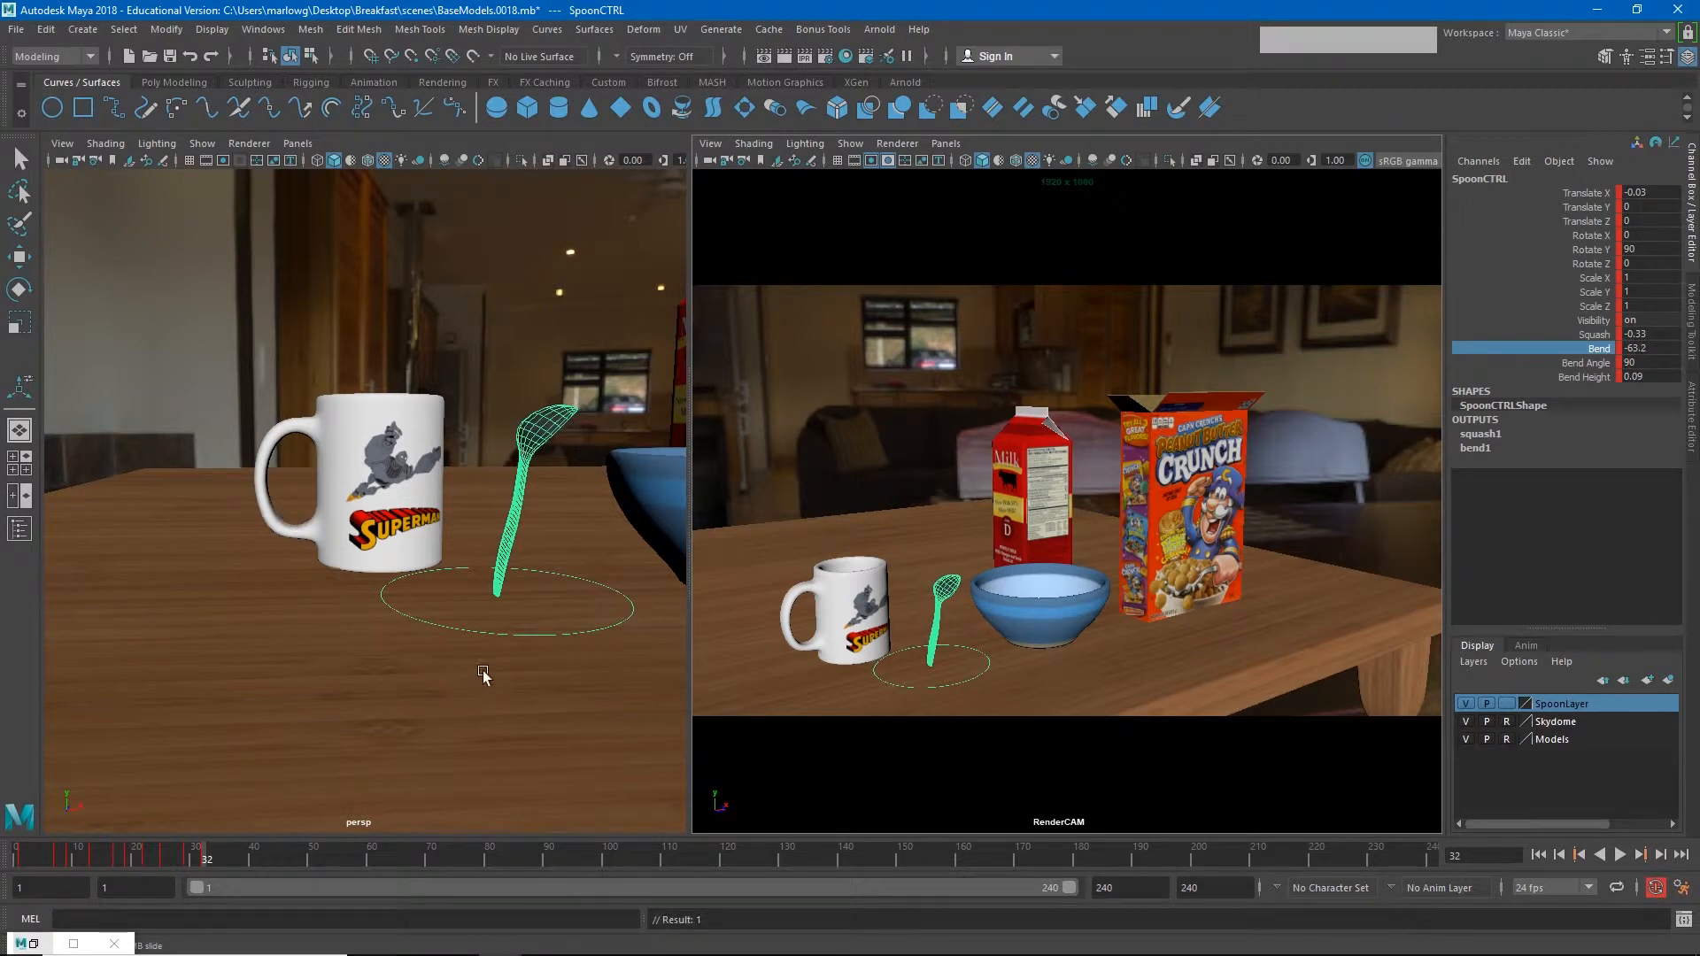
Step: Set the spoon's Squash to about -0.74 at frame 32
mouse_move(504, 657)
alt+mouse_down()
mouse_move(550, 619)
mouse_move(496, 630)
alt+mouse_up()
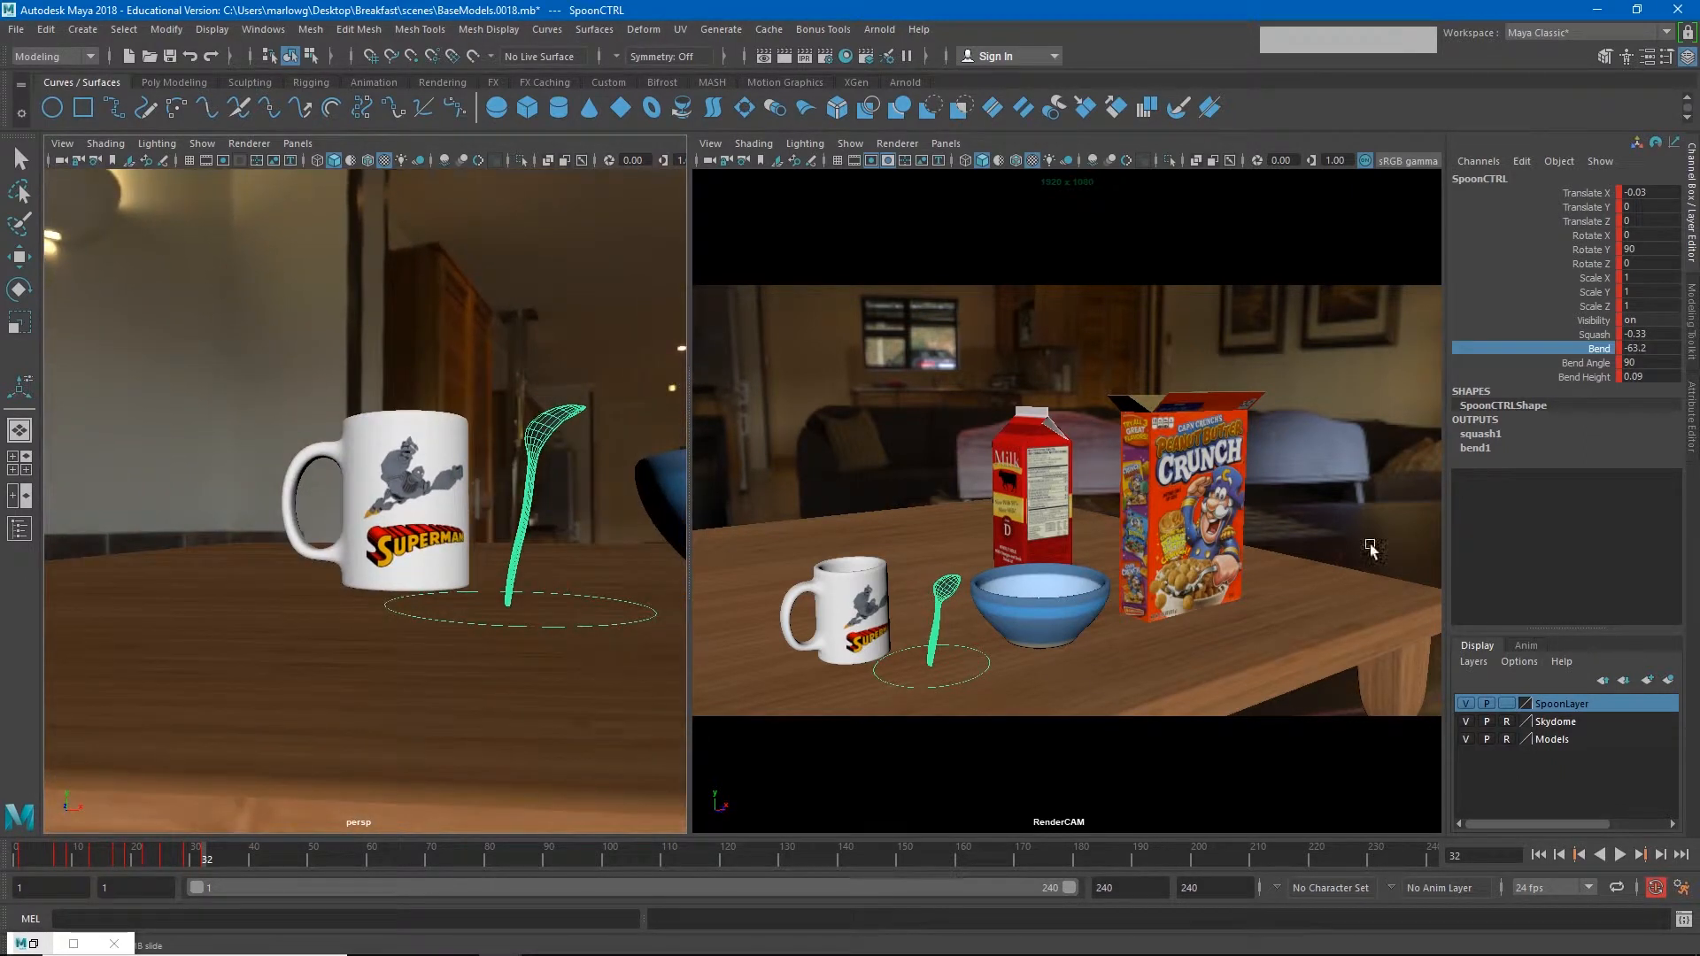
click(1599, 337)
ctrl+middle_drag(847, 590, 815, 599)
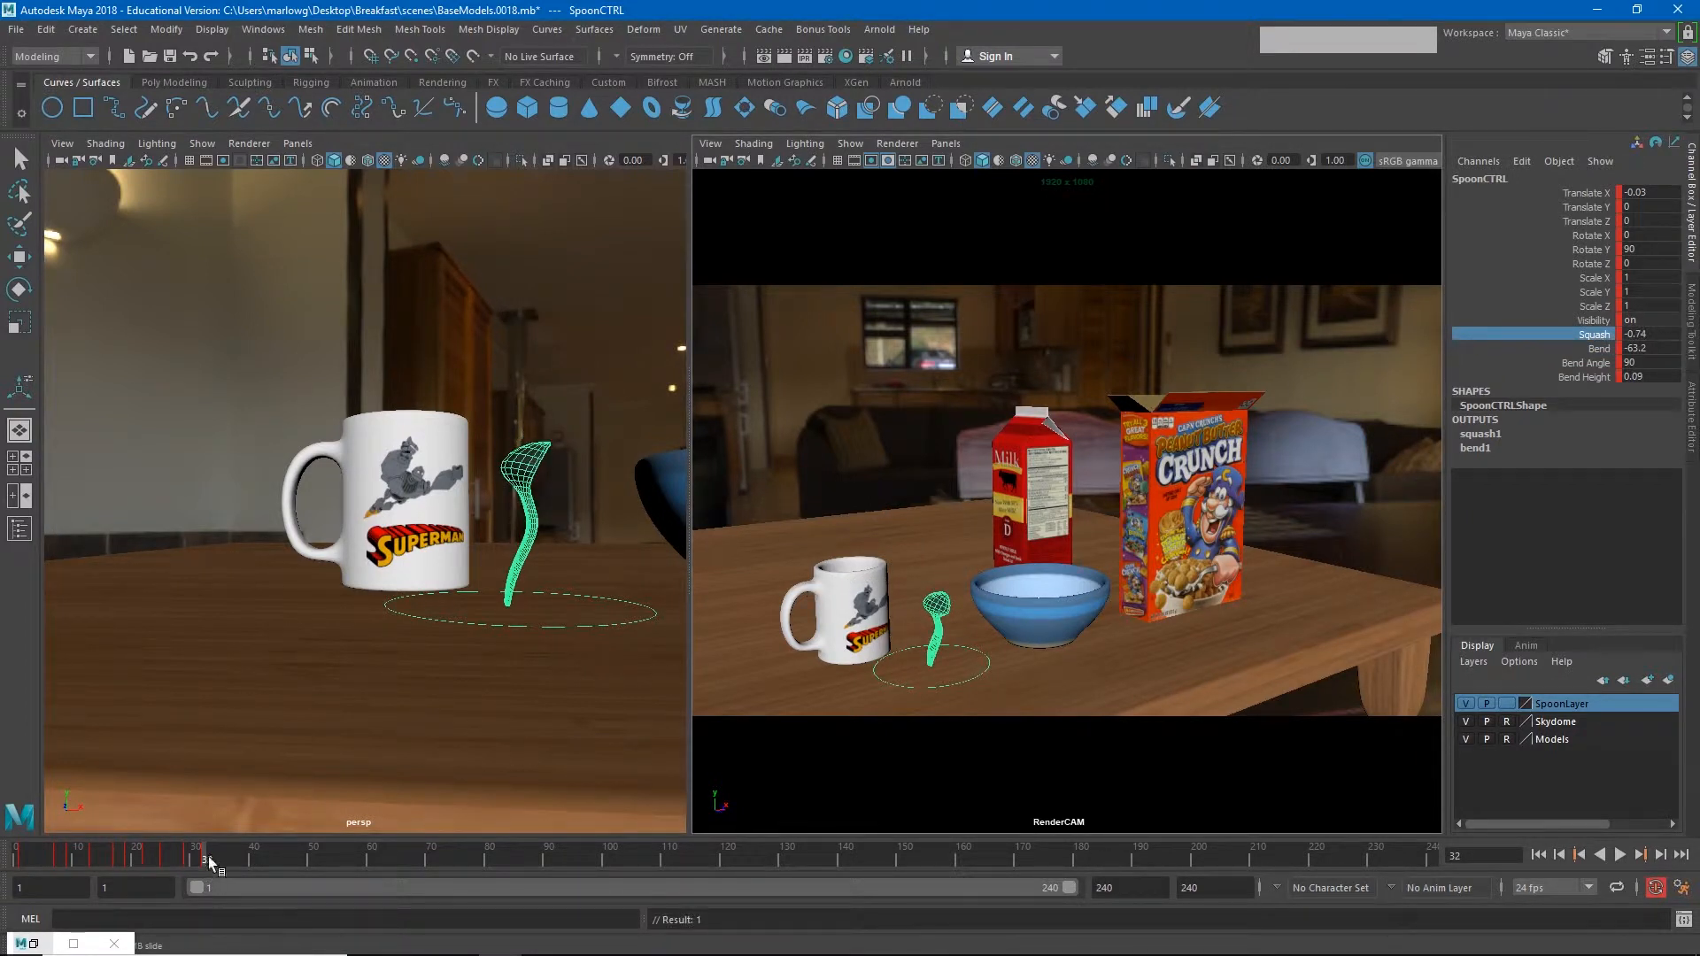
Step: Key the spoon control at frame 42 with Squash at about -0.22 and Bend at about 0.2
drag(209, 858, 262, 857)
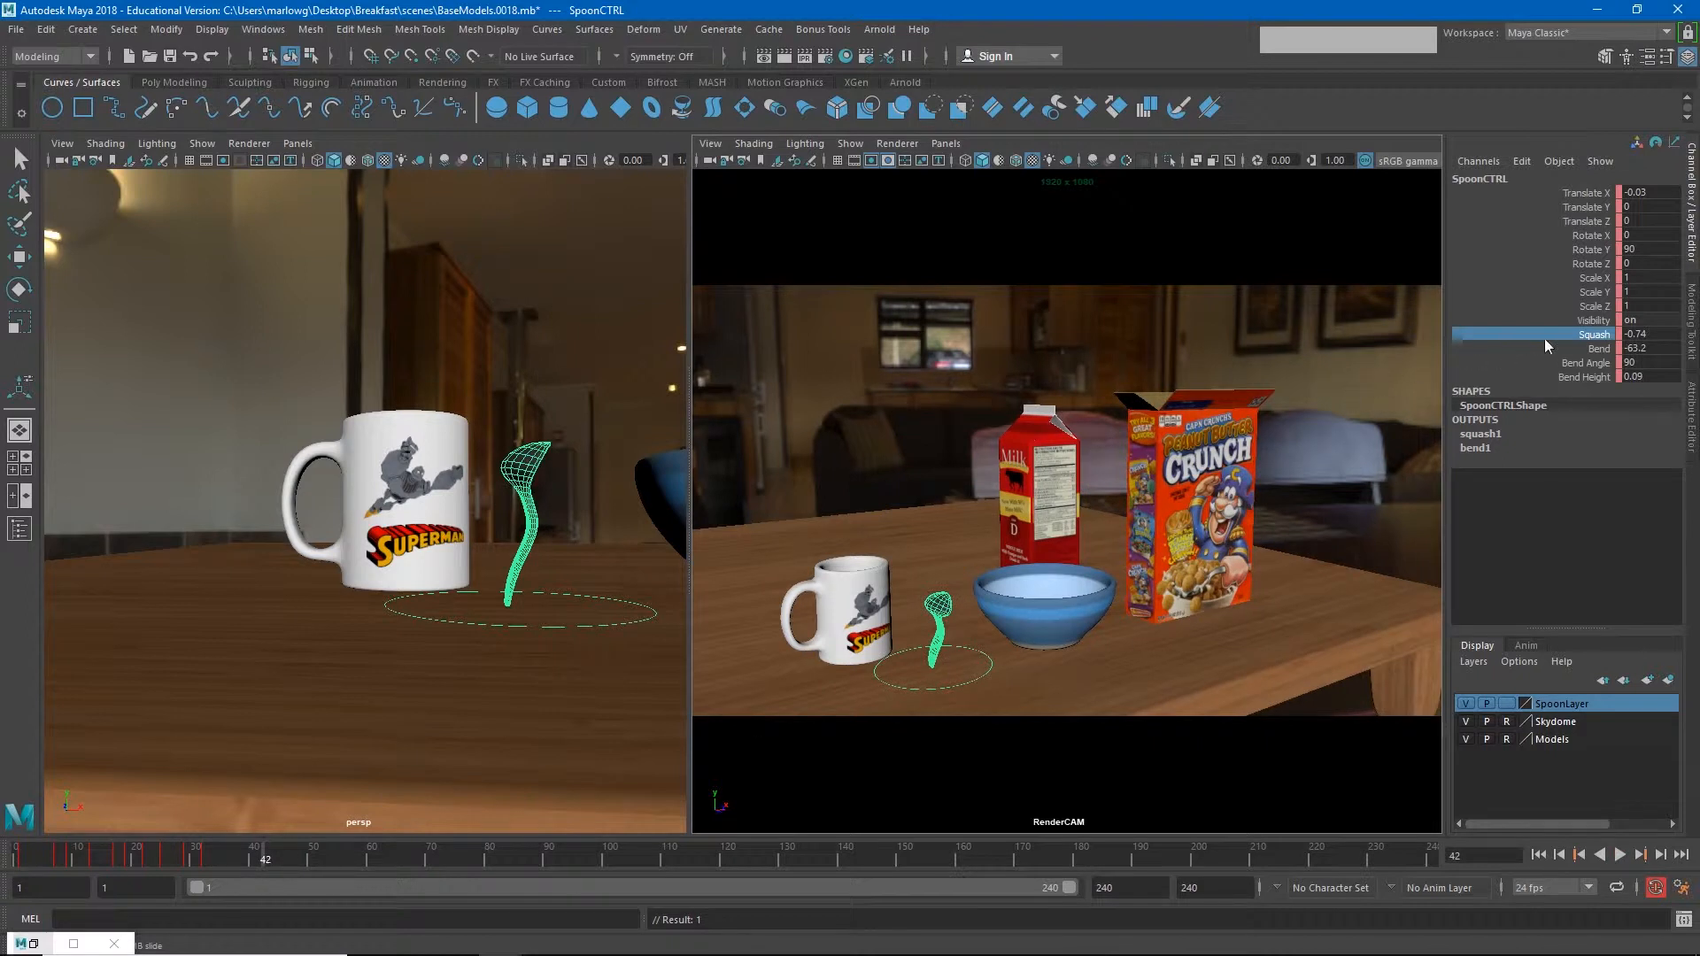
key(s)
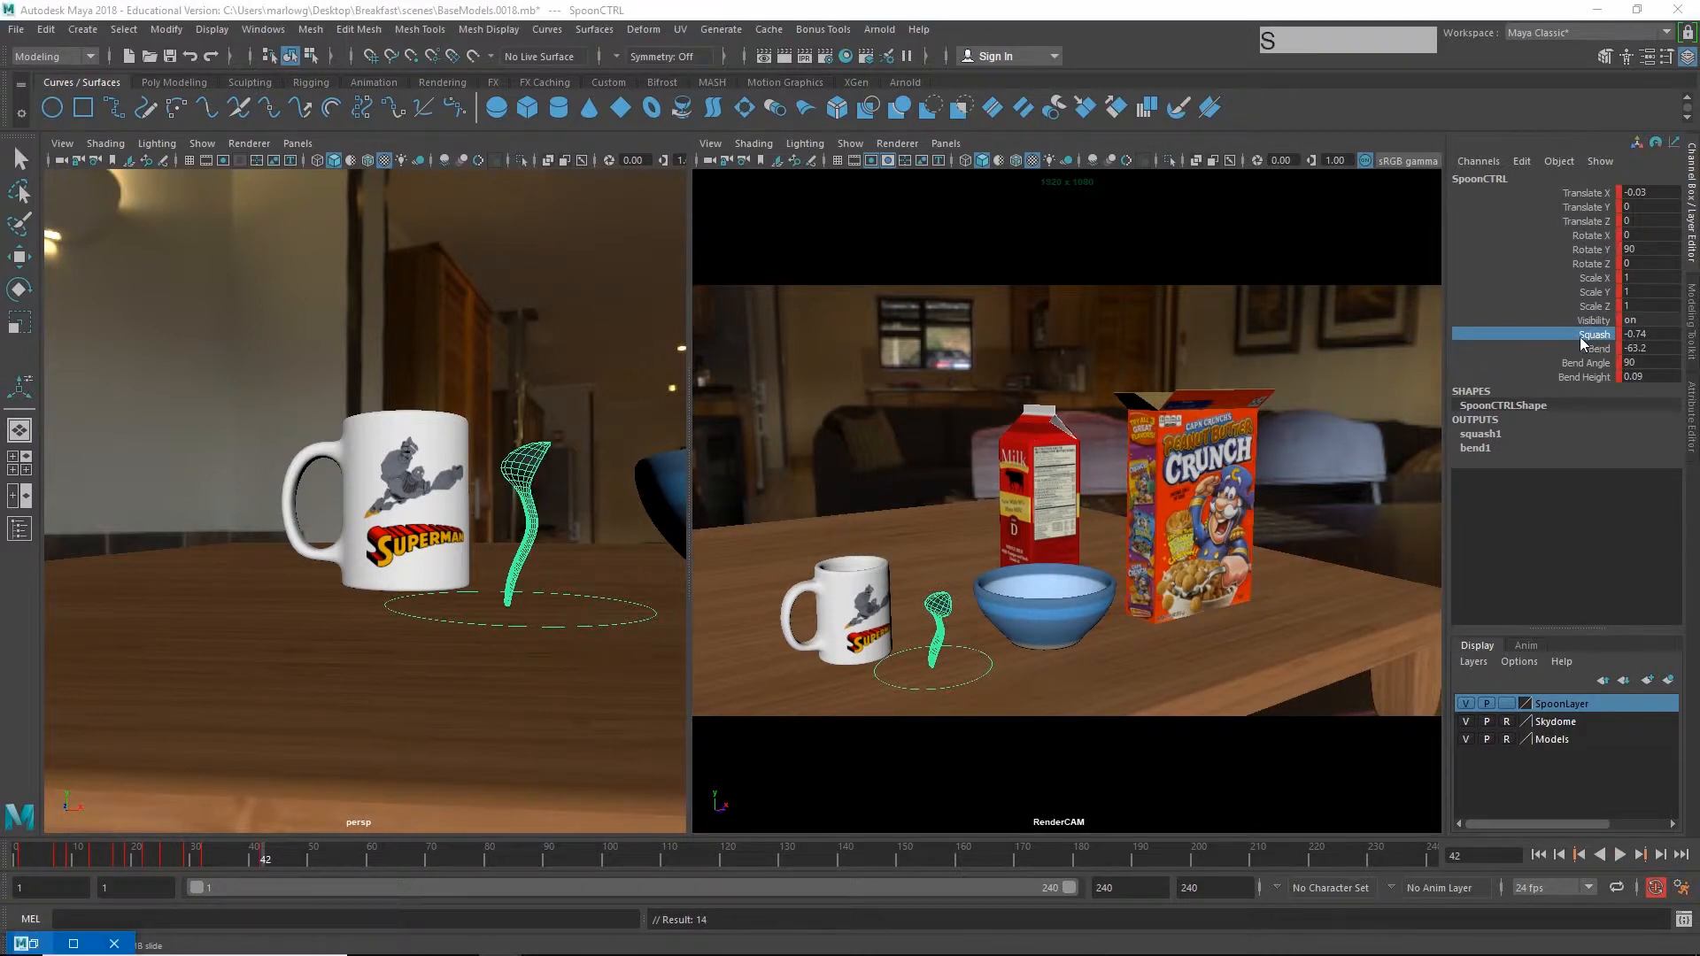
key(period)
ctrl+middle_drag(1098, 604, 1151, 591)
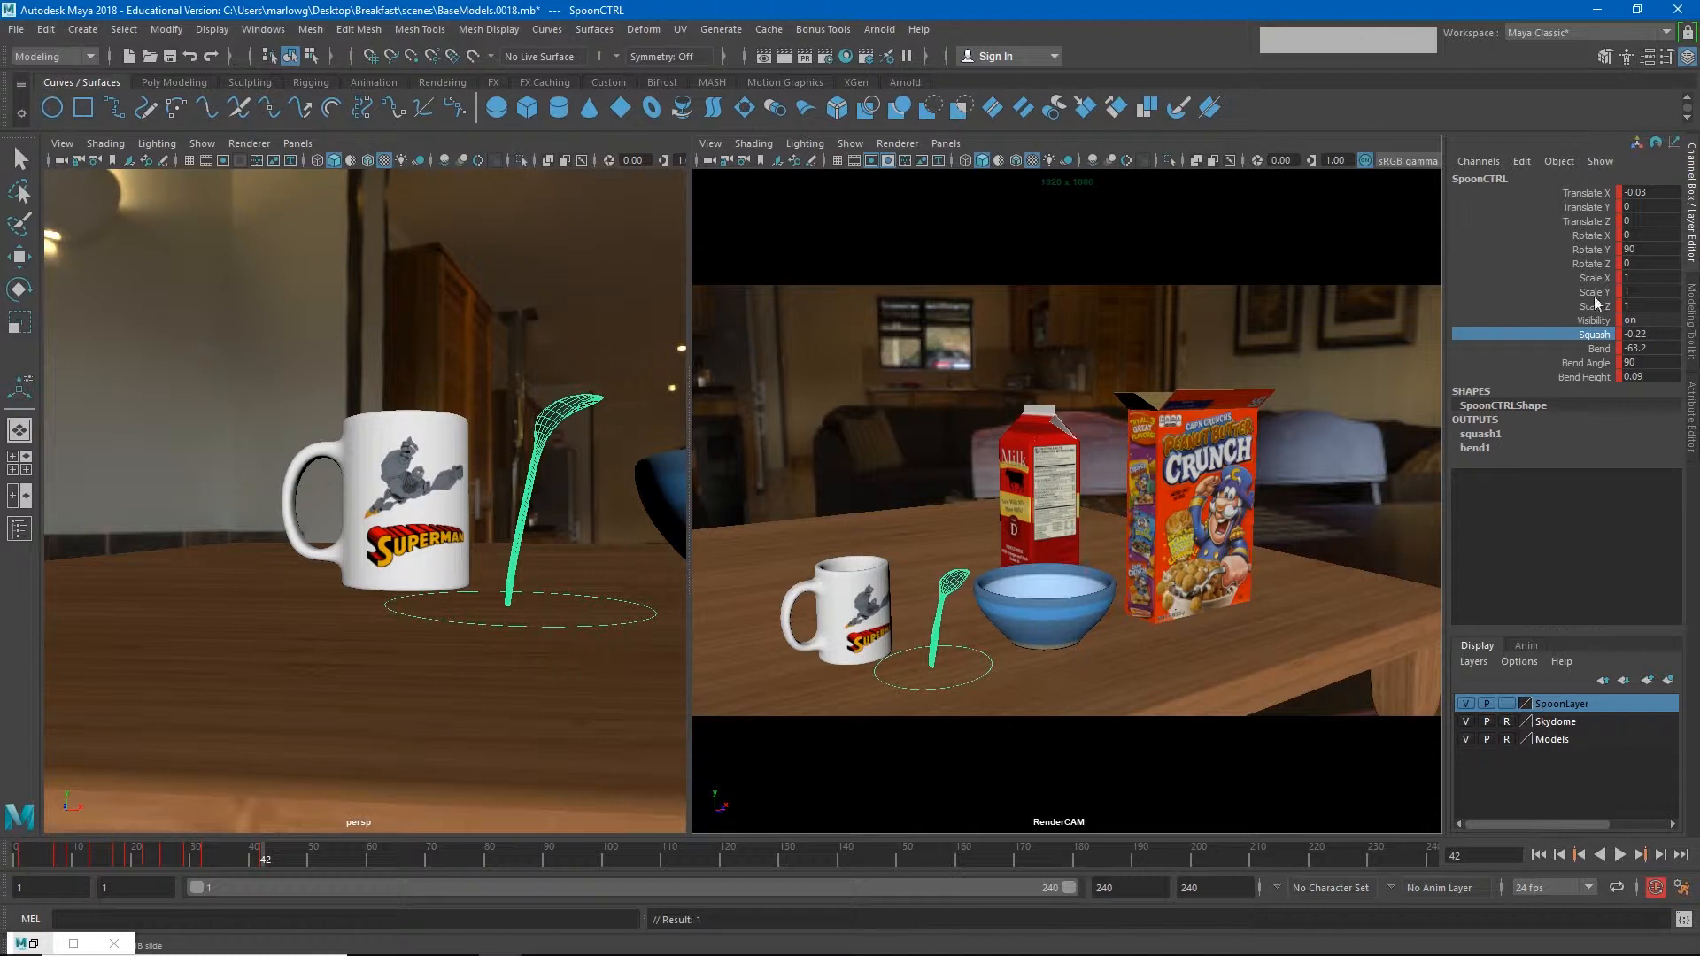
click(1599, 348)
middle_drag(1567, 549, 1617, 549)
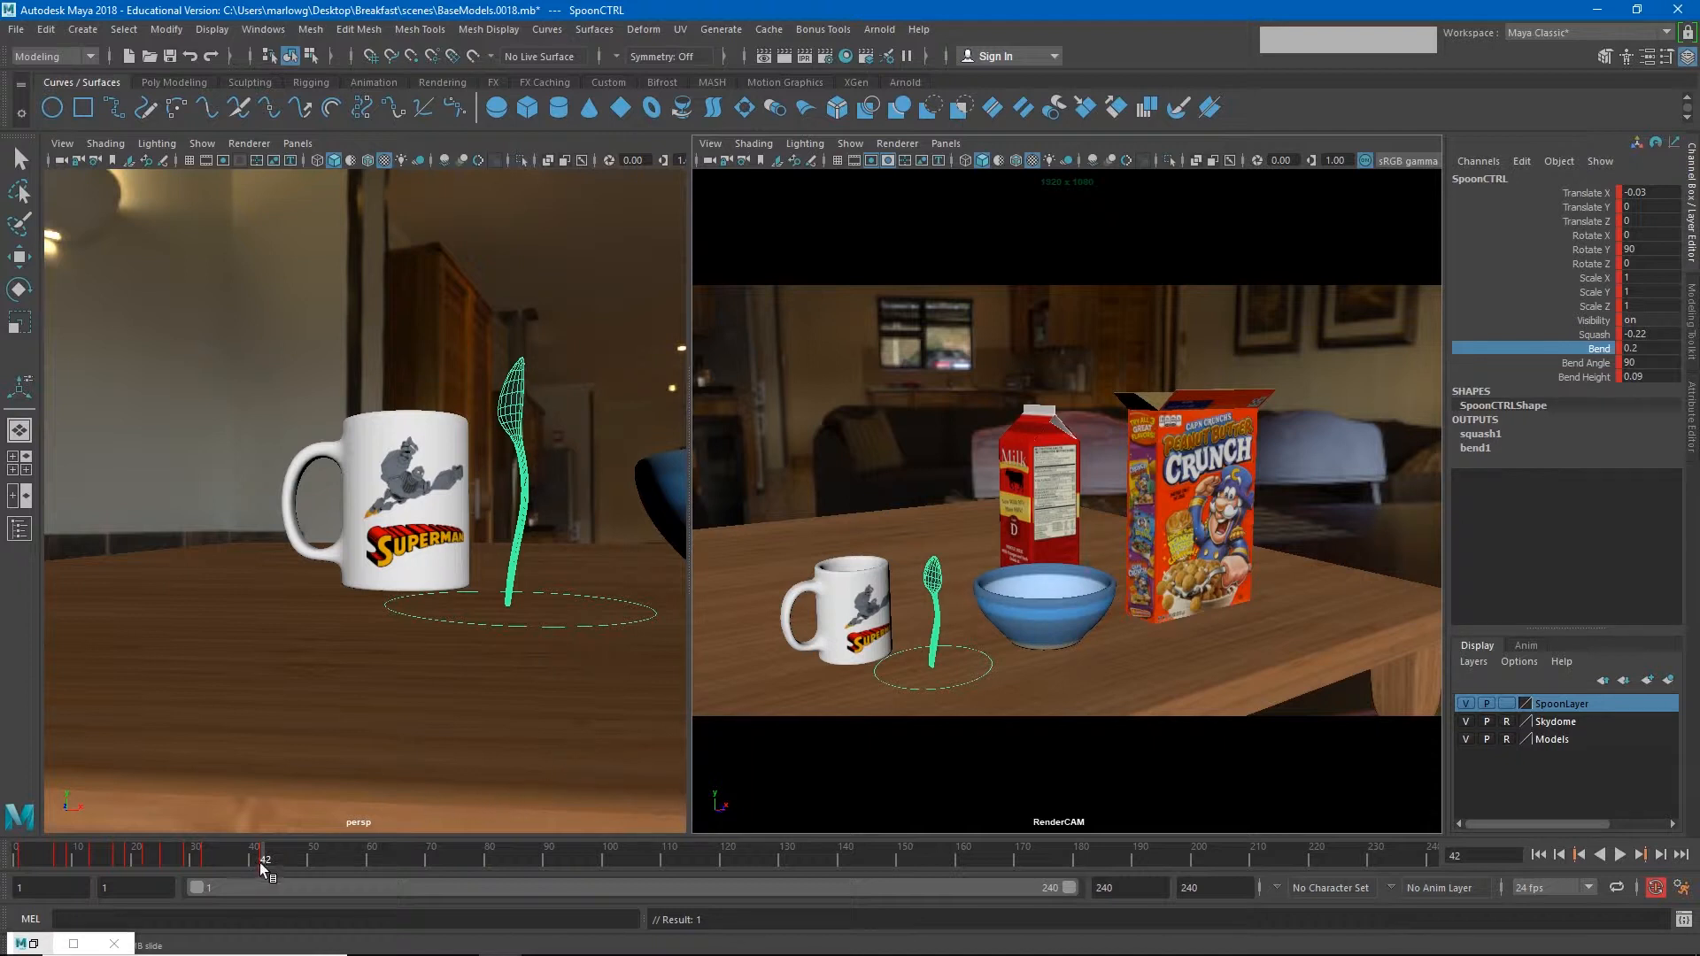
key(s)
Step: Scrub back through the spoon's hop and play the animation from frame 1 to check its timing
drag(256, 855, 27, 855)
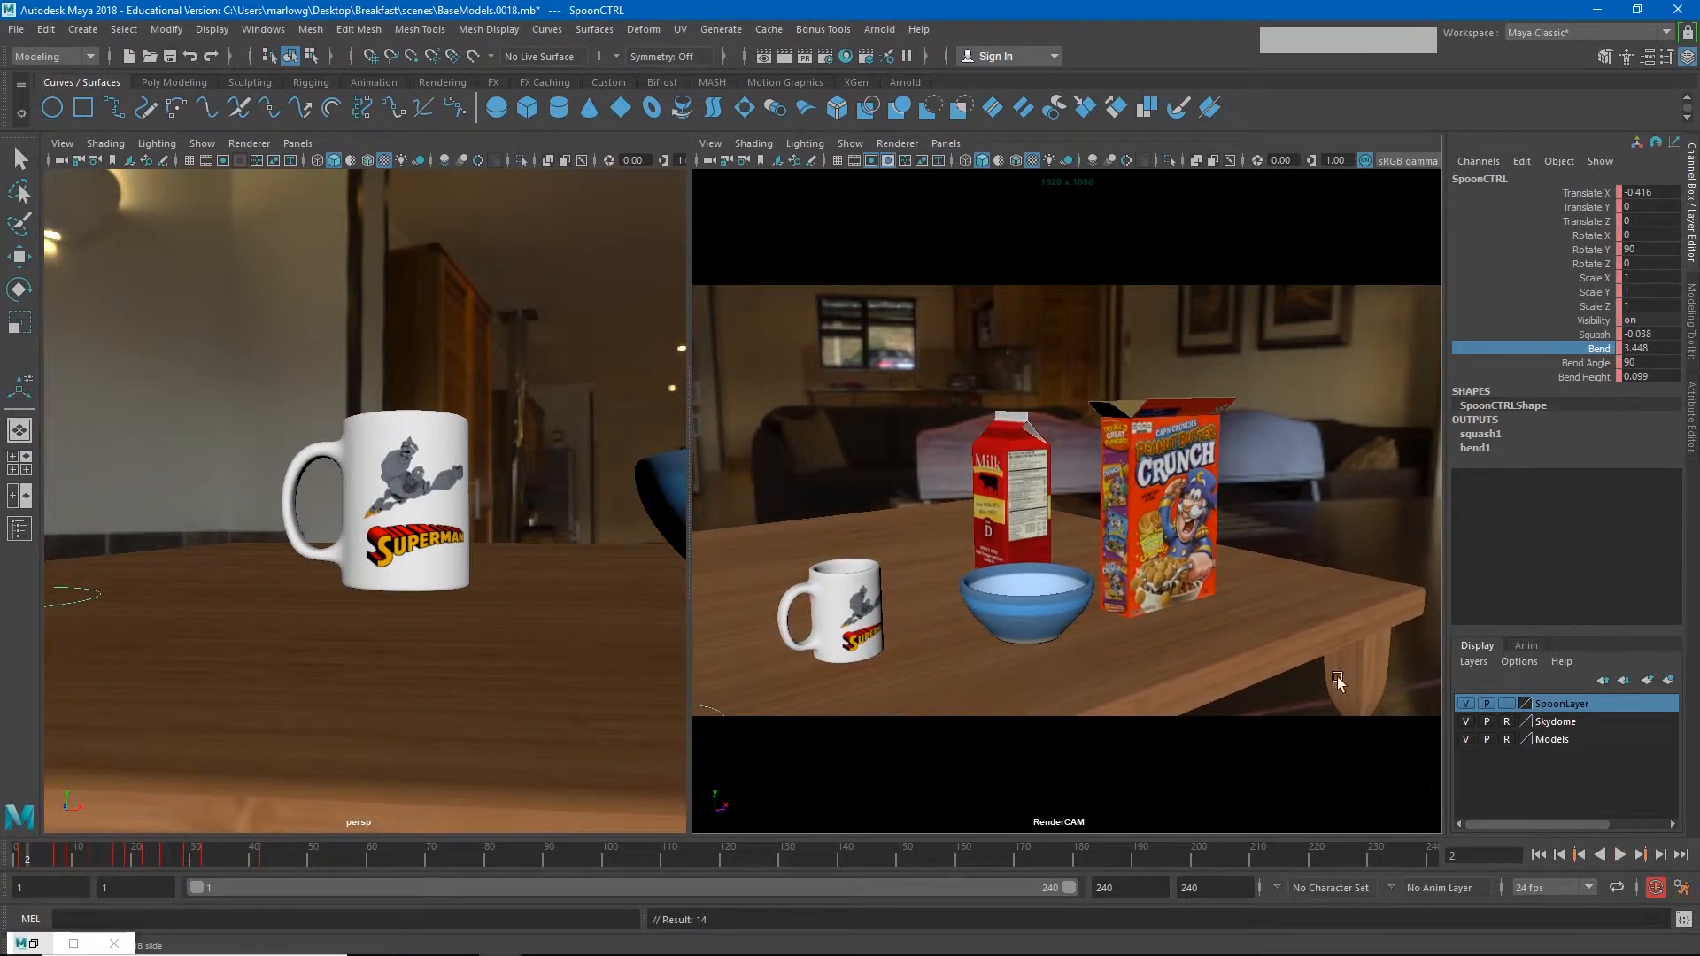
click(1305, 471)
key(w)
click(1620, 855)
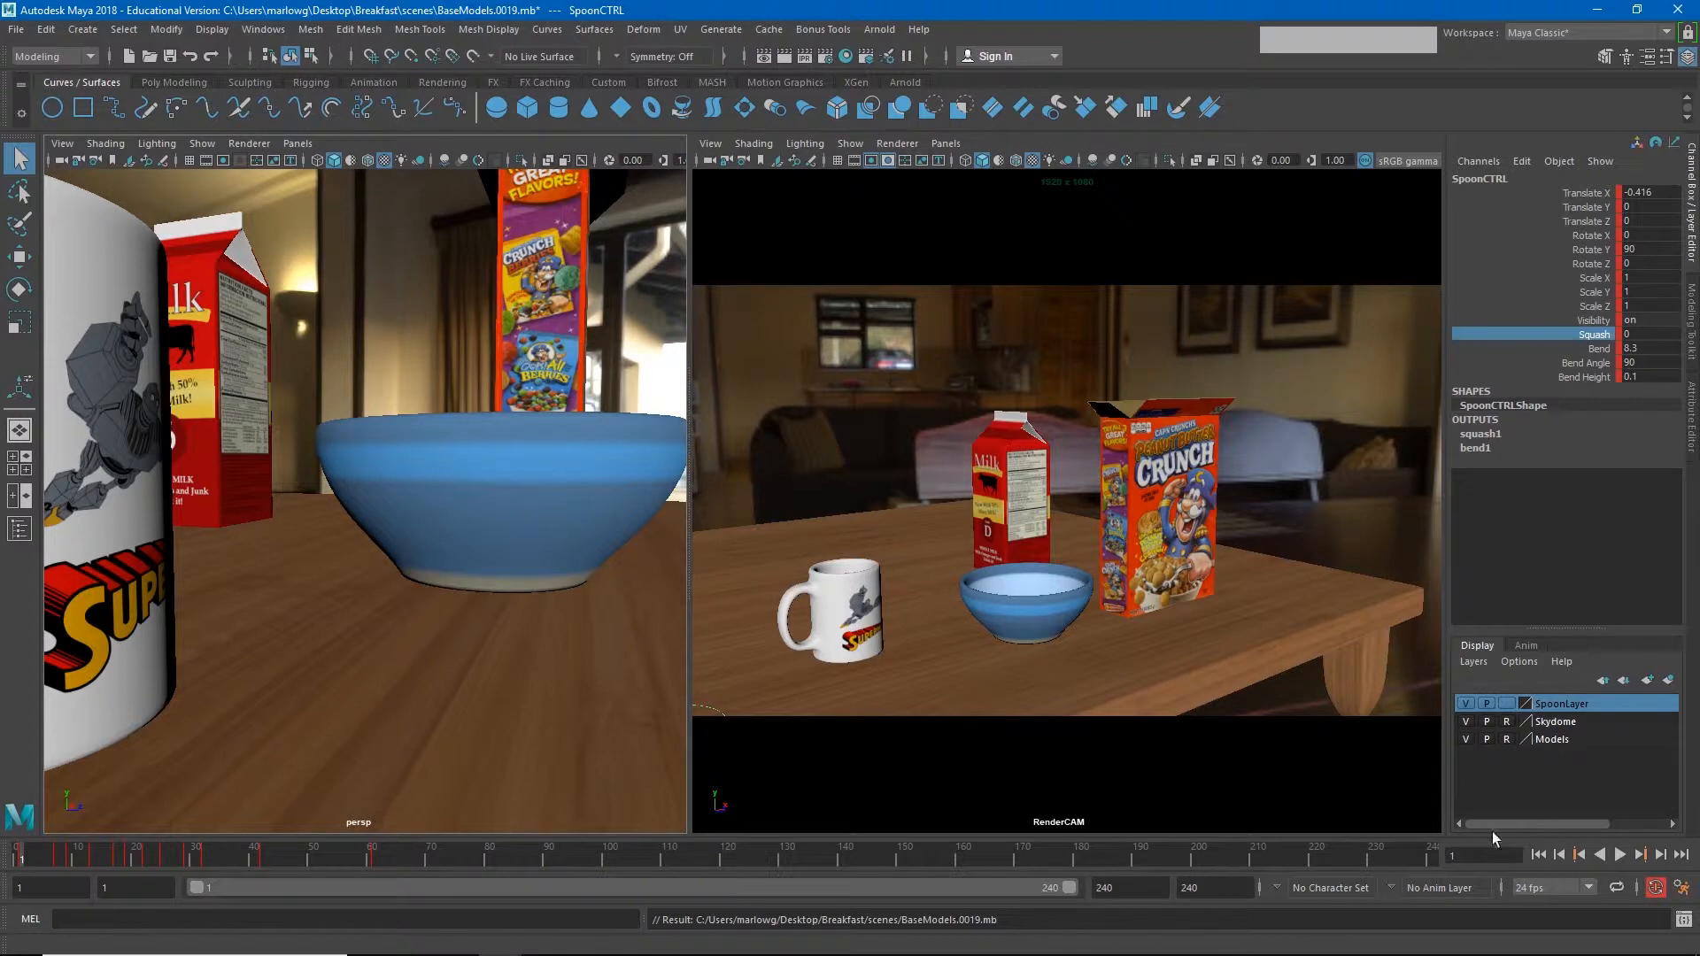
click(1620, 854)
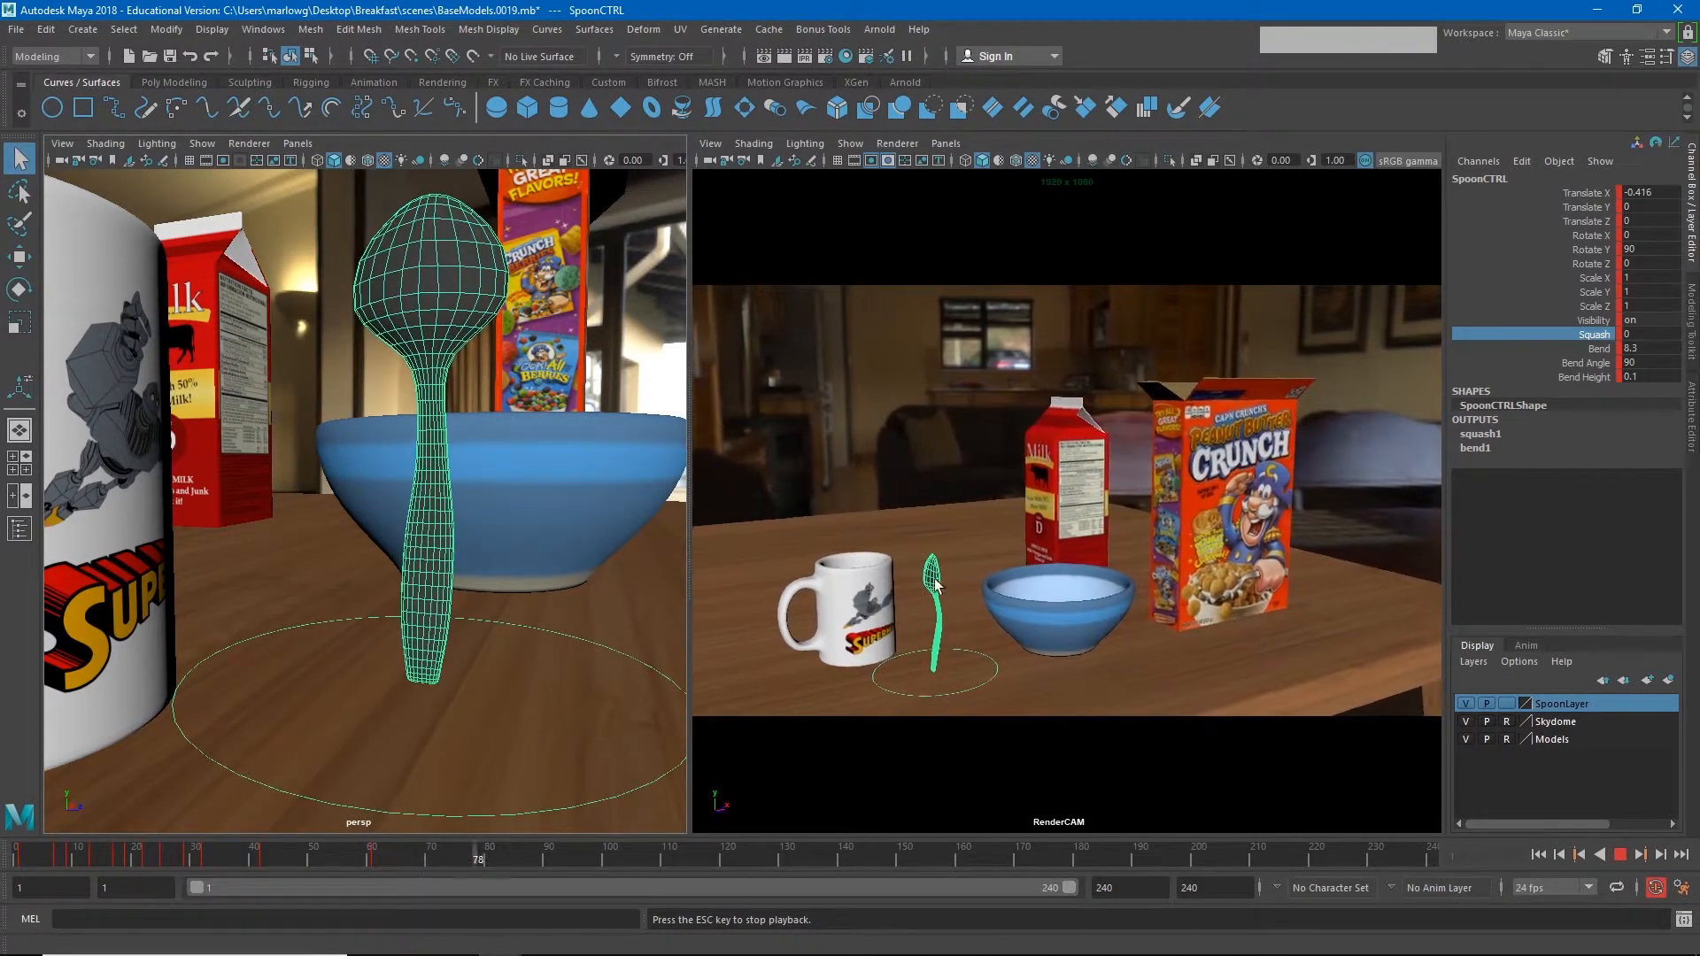
click(1620, 854)
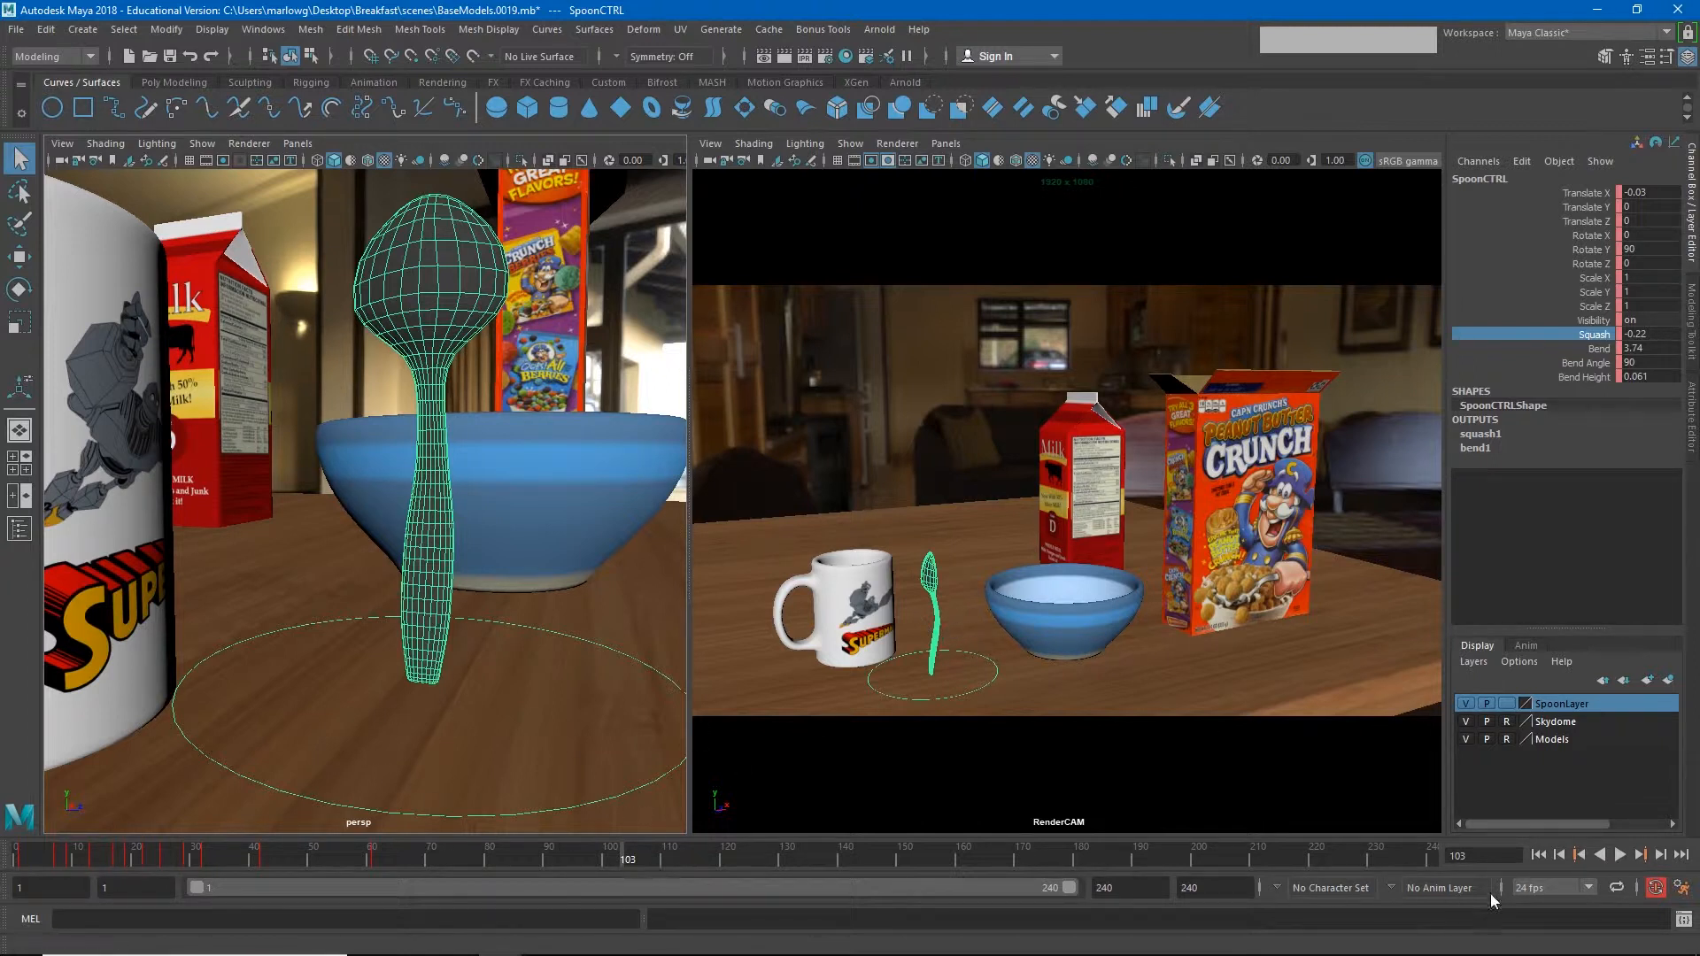
Step: Move the spoon control's key from frame 61 to about frame 74
click(376, 860)
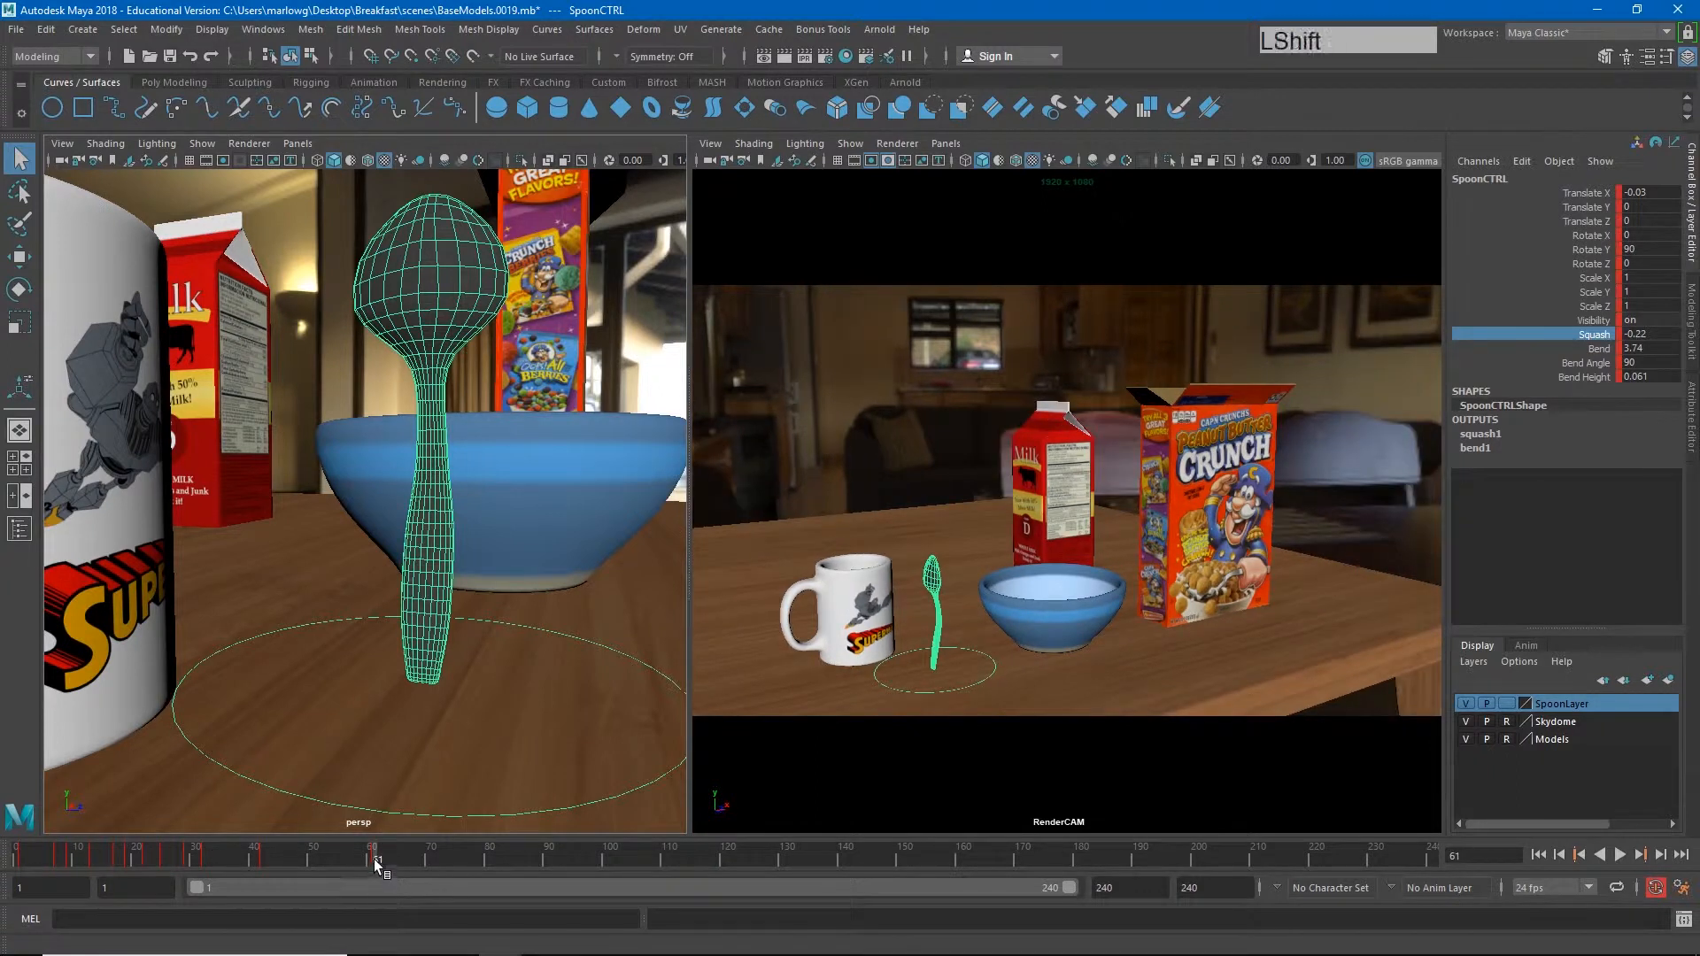
shift+click(375, 859)
drag(373, 862, 448, 863)
Step: Key the spoon control at frame 83 with Squash at about -0.74 and Bend at about -23
drag(230, 854, 507, 860)
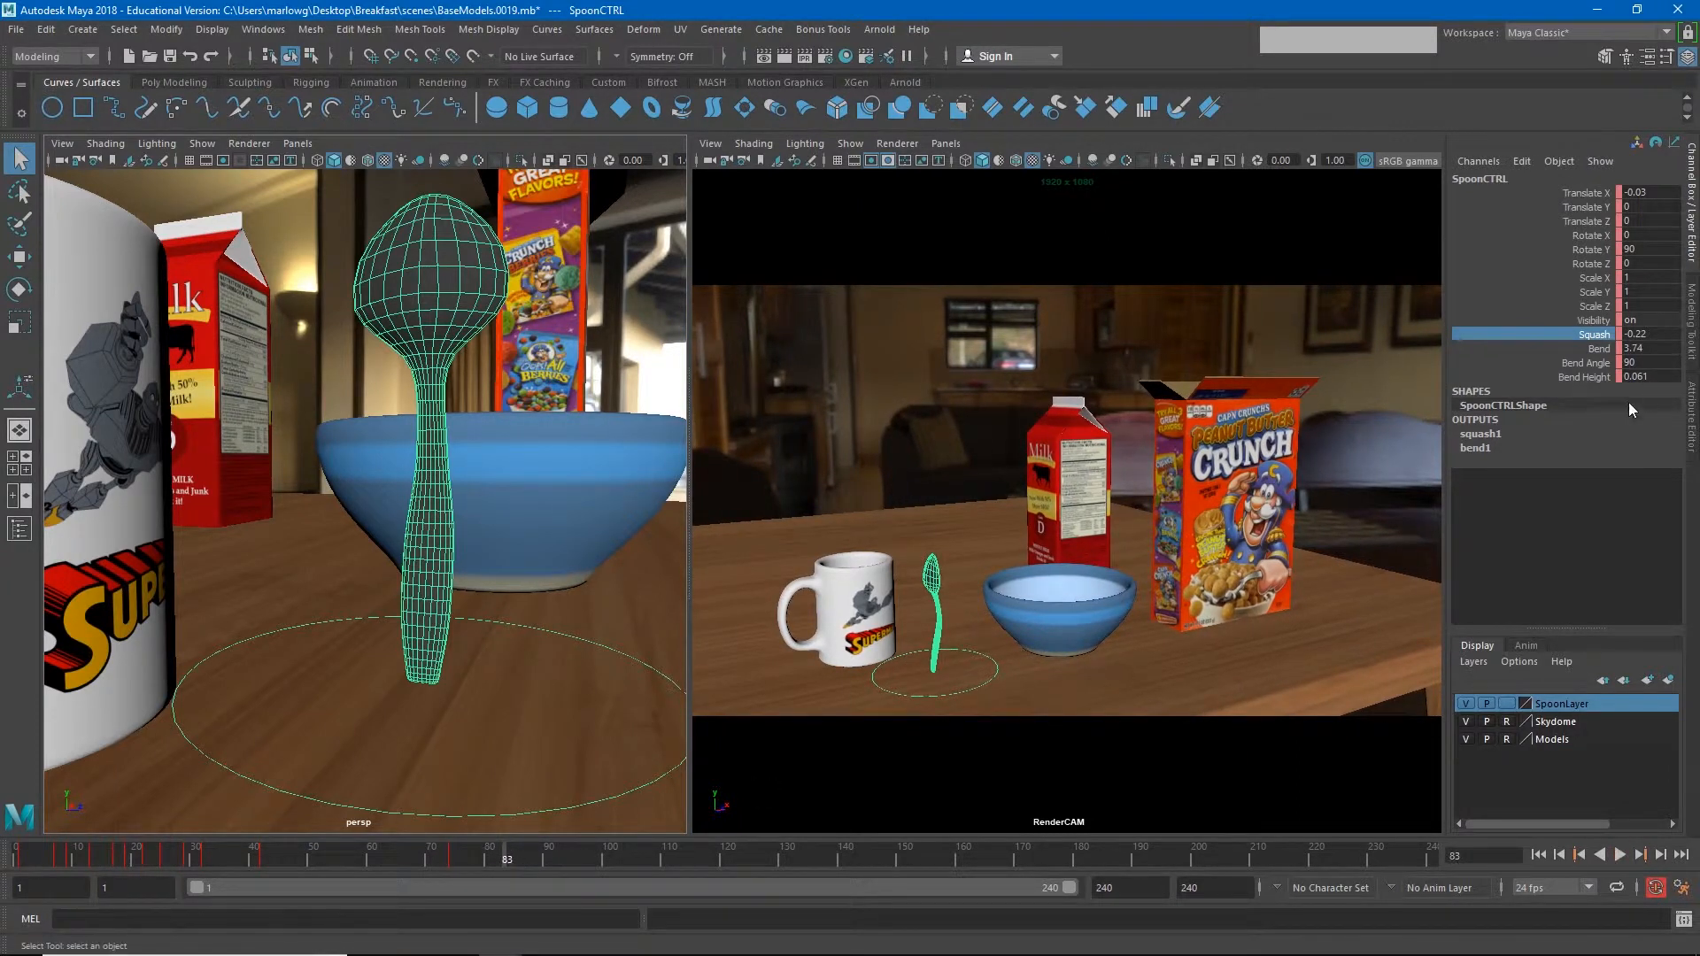
key(s)
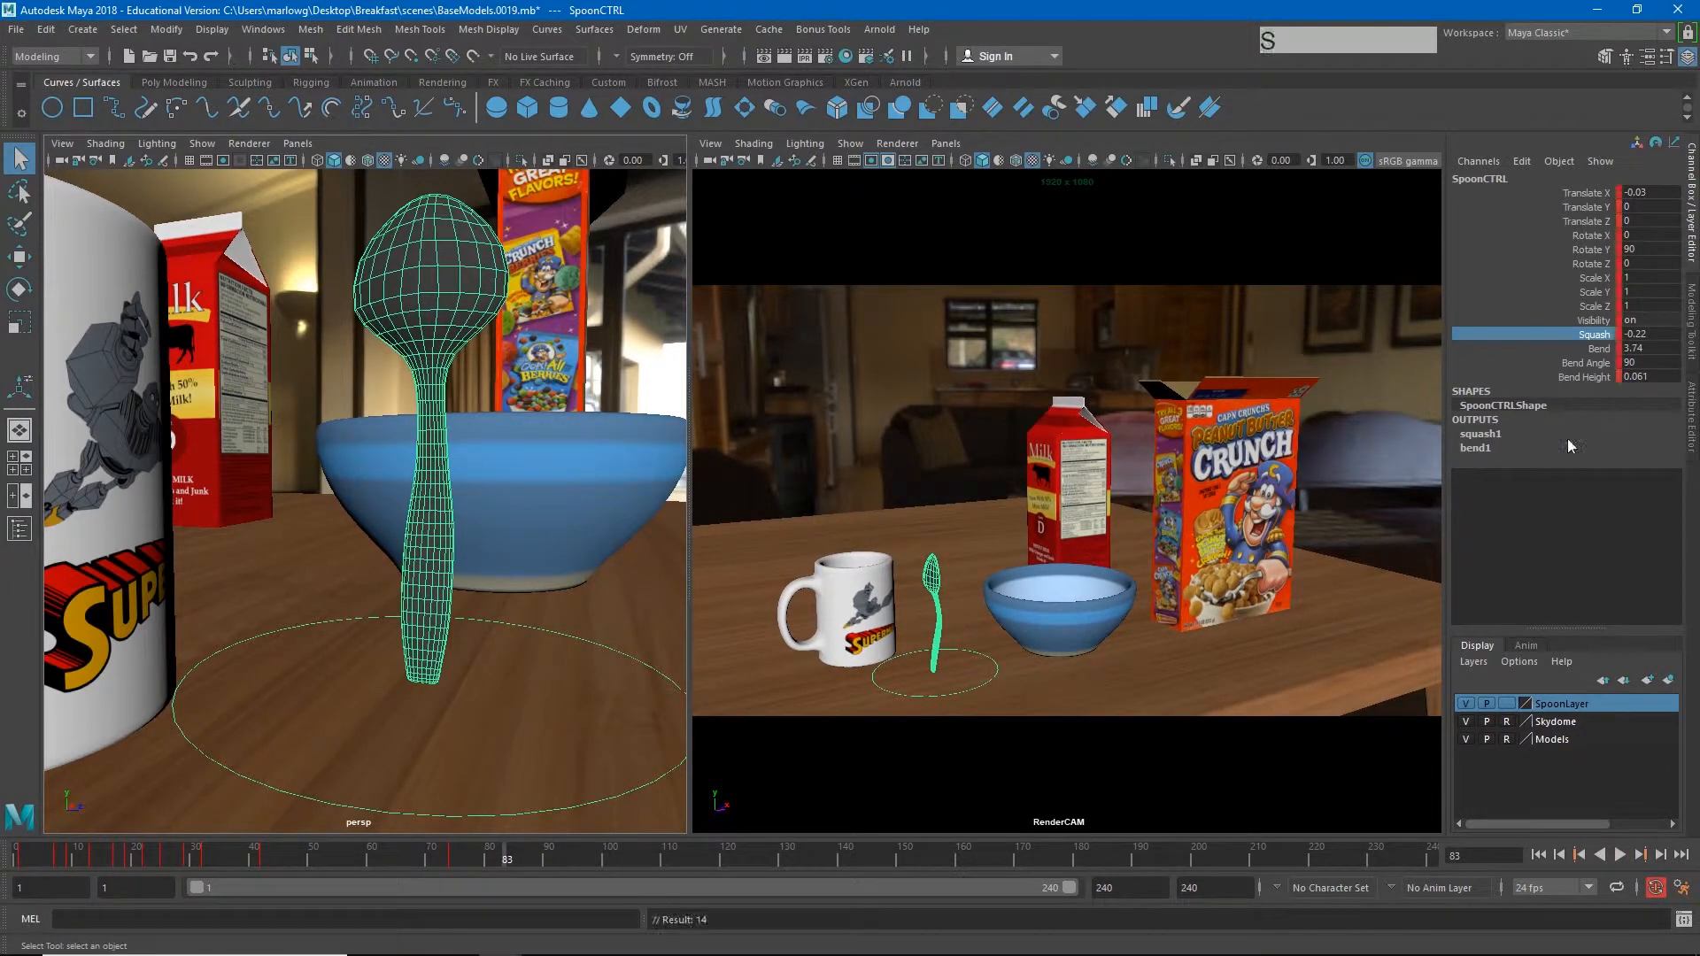
click(1596, 335)
ctrl+middle_drag(1016, 542, 974, 542)
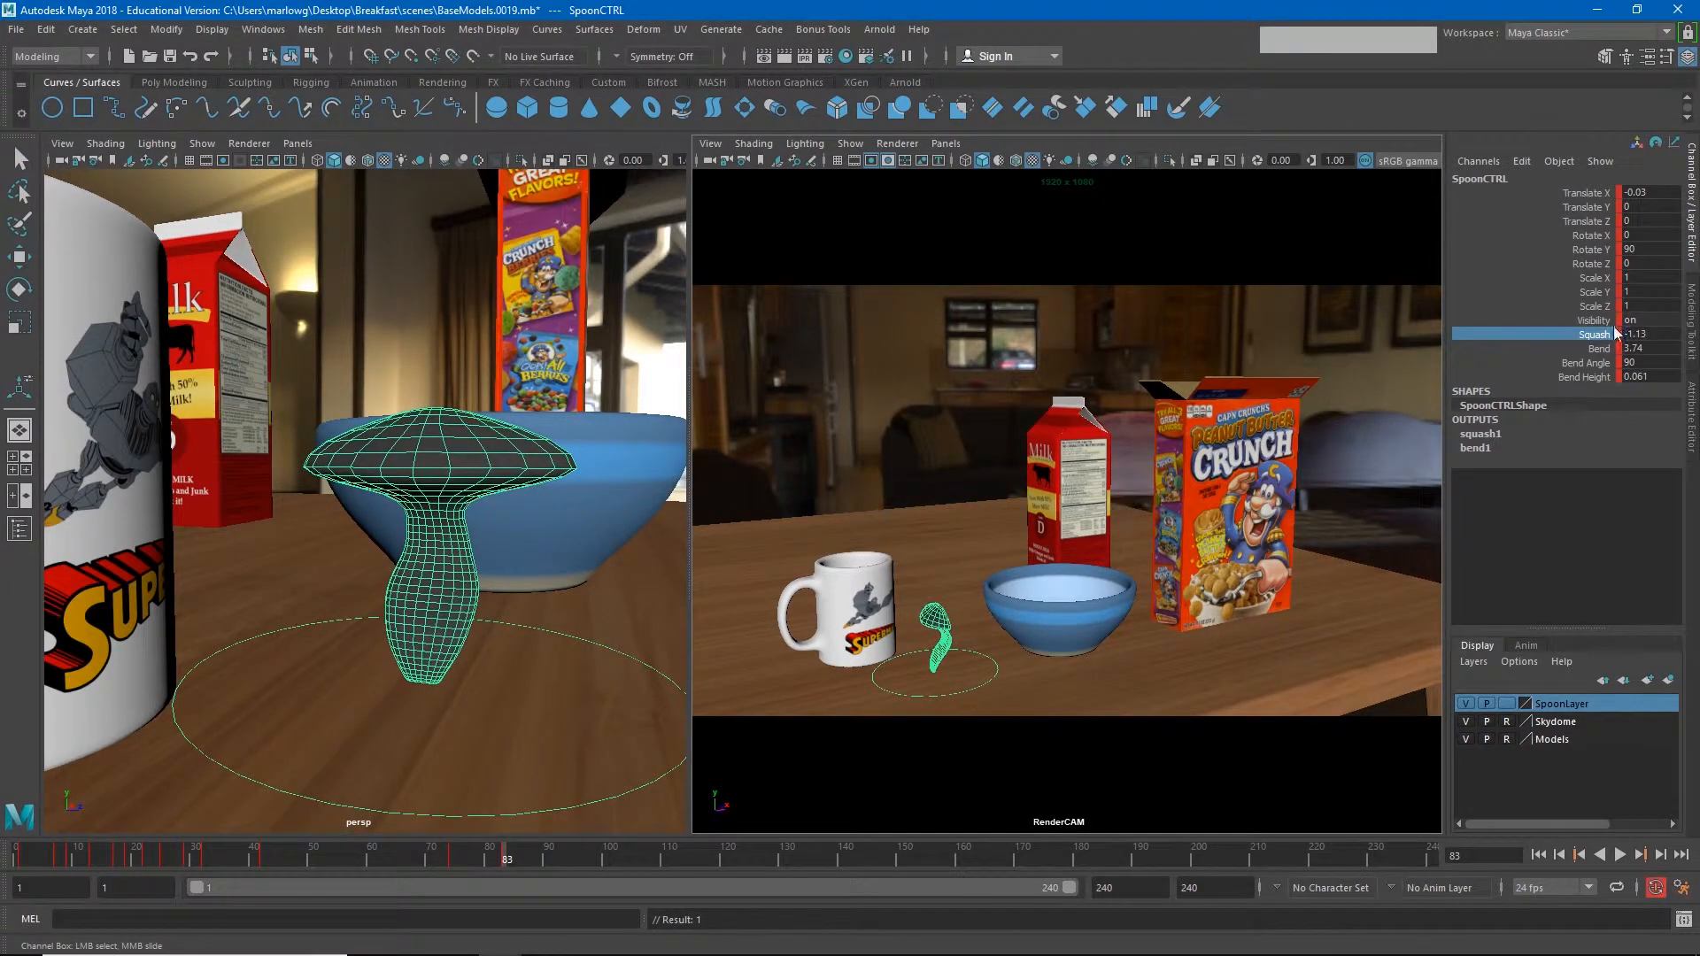
click(1599, 349)
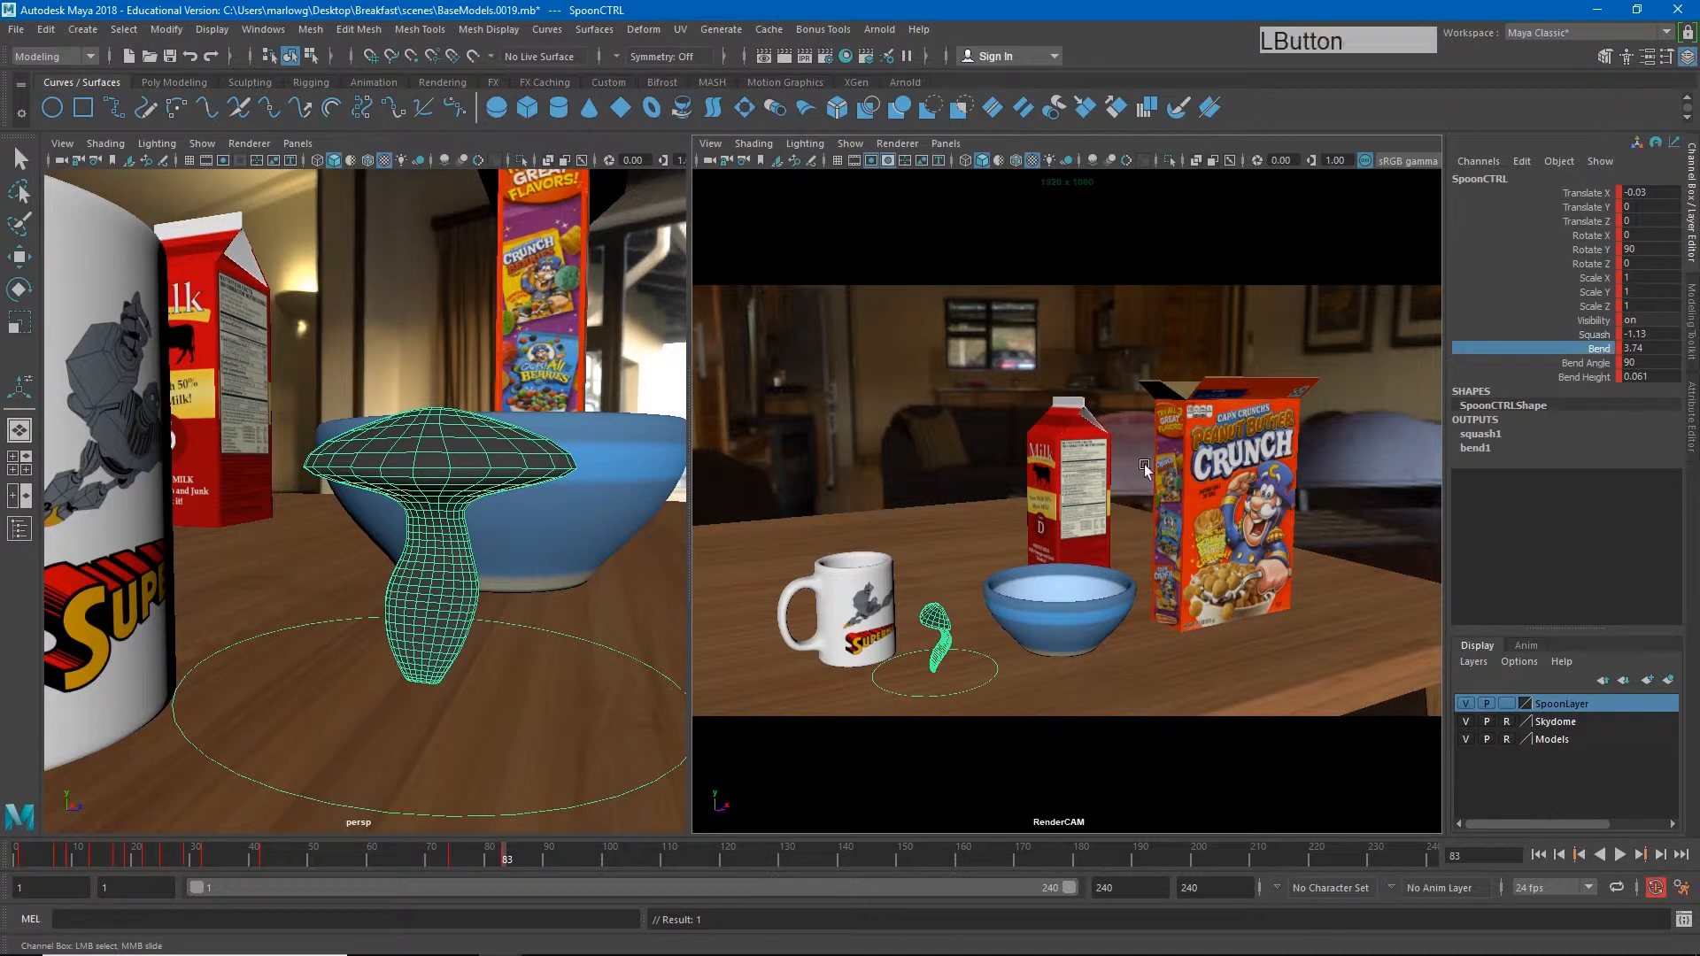
ctrl+middle_drag(938, 594, 839, 599)
ctrl+middle_drag(1118, 627, 636, 546)
ctrl+middle_drag(1159, 603, 837, 515)
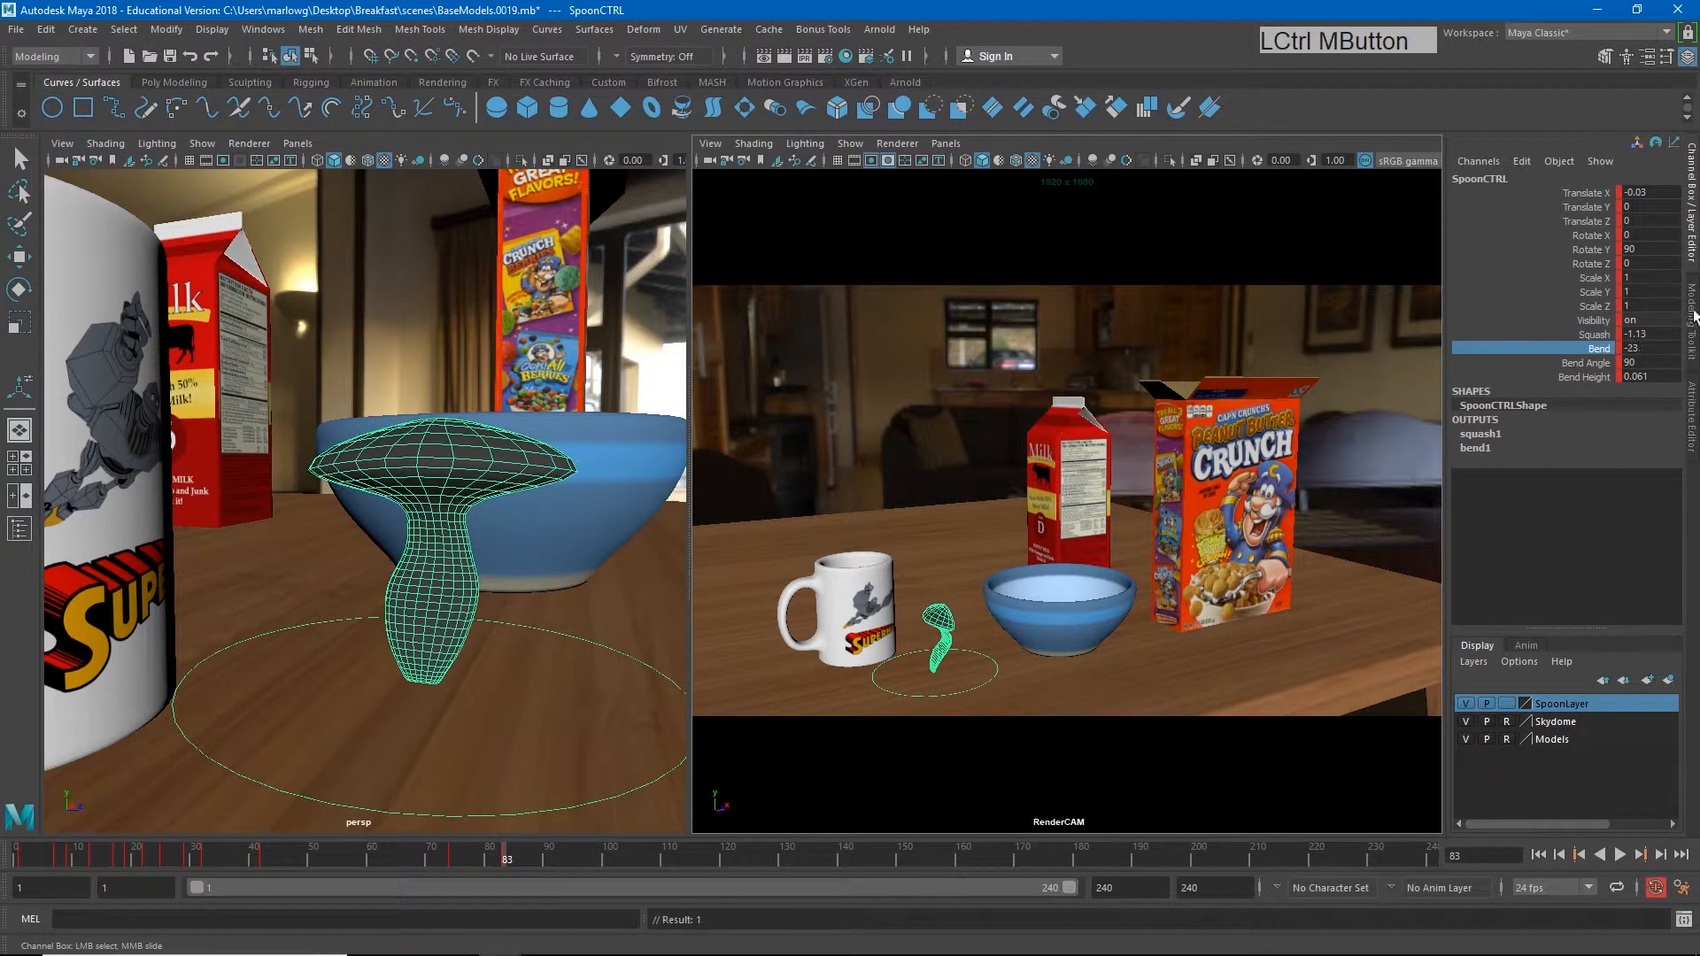
click(1594, 335)
ctrl+middle_drag(1233, 568, 1201, 558)
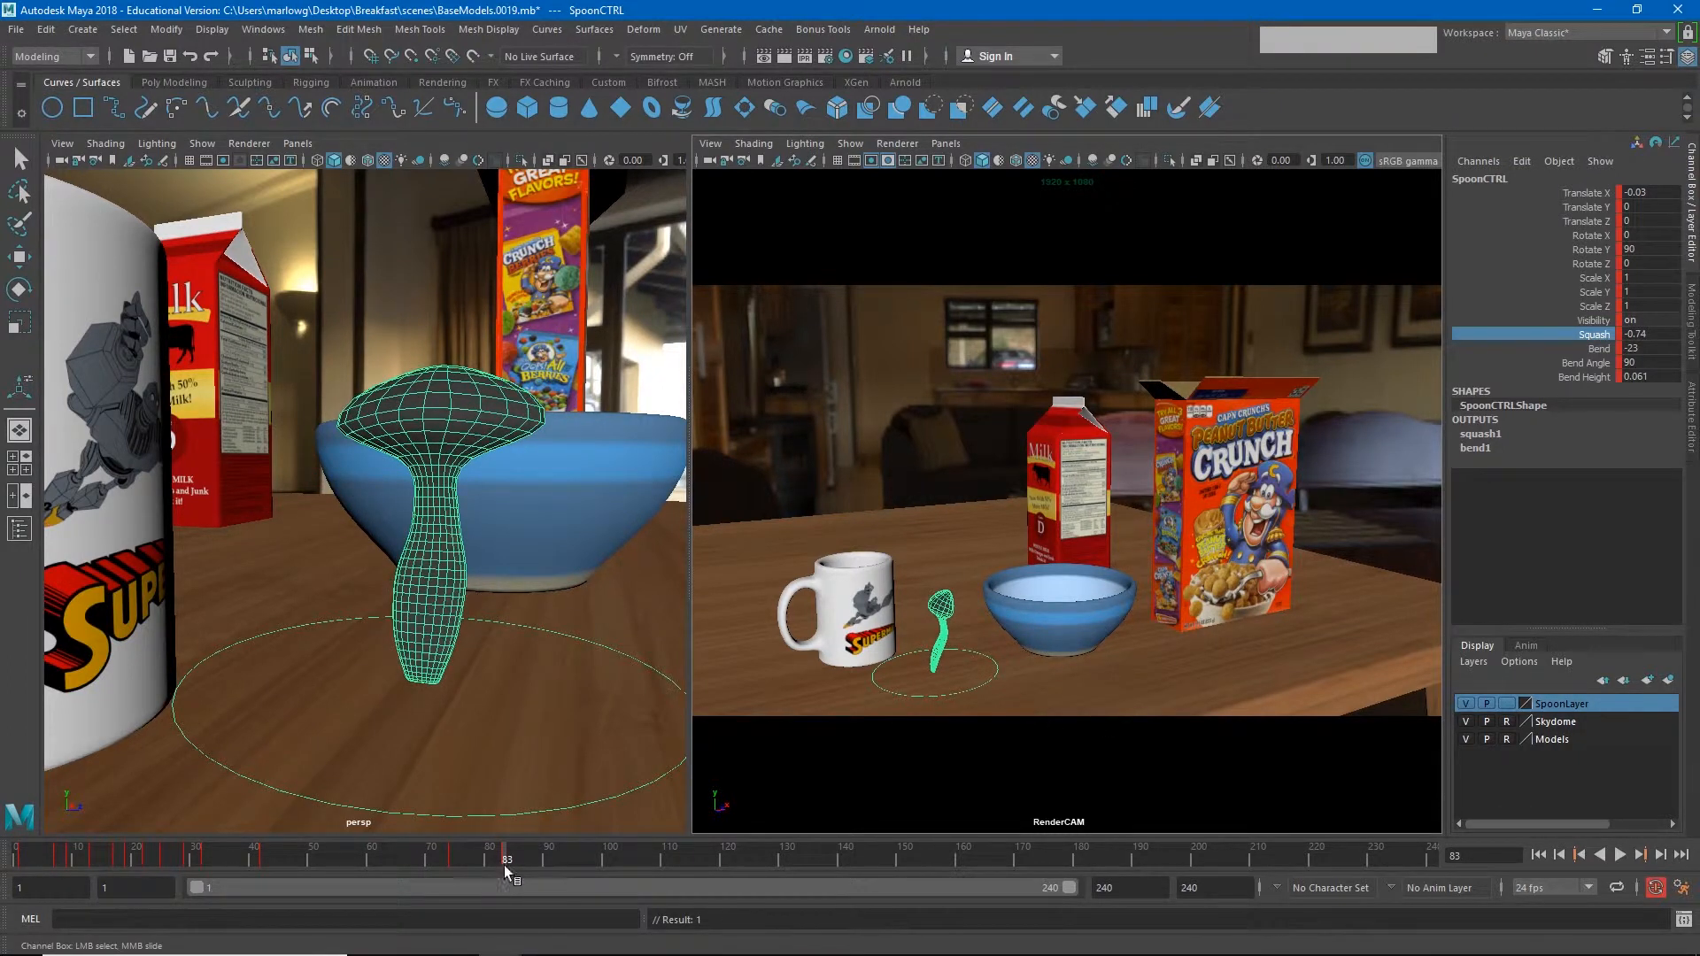
Step: Key the spoon's in-between pose near frame 81 and move the frame 83 key to frame 92
mouse_move(502, 853)
mouse_down()
mouse_move(464, 857)
mouse_move(506, 857)
mouse_up()
drag(503, 857, 492, 860)
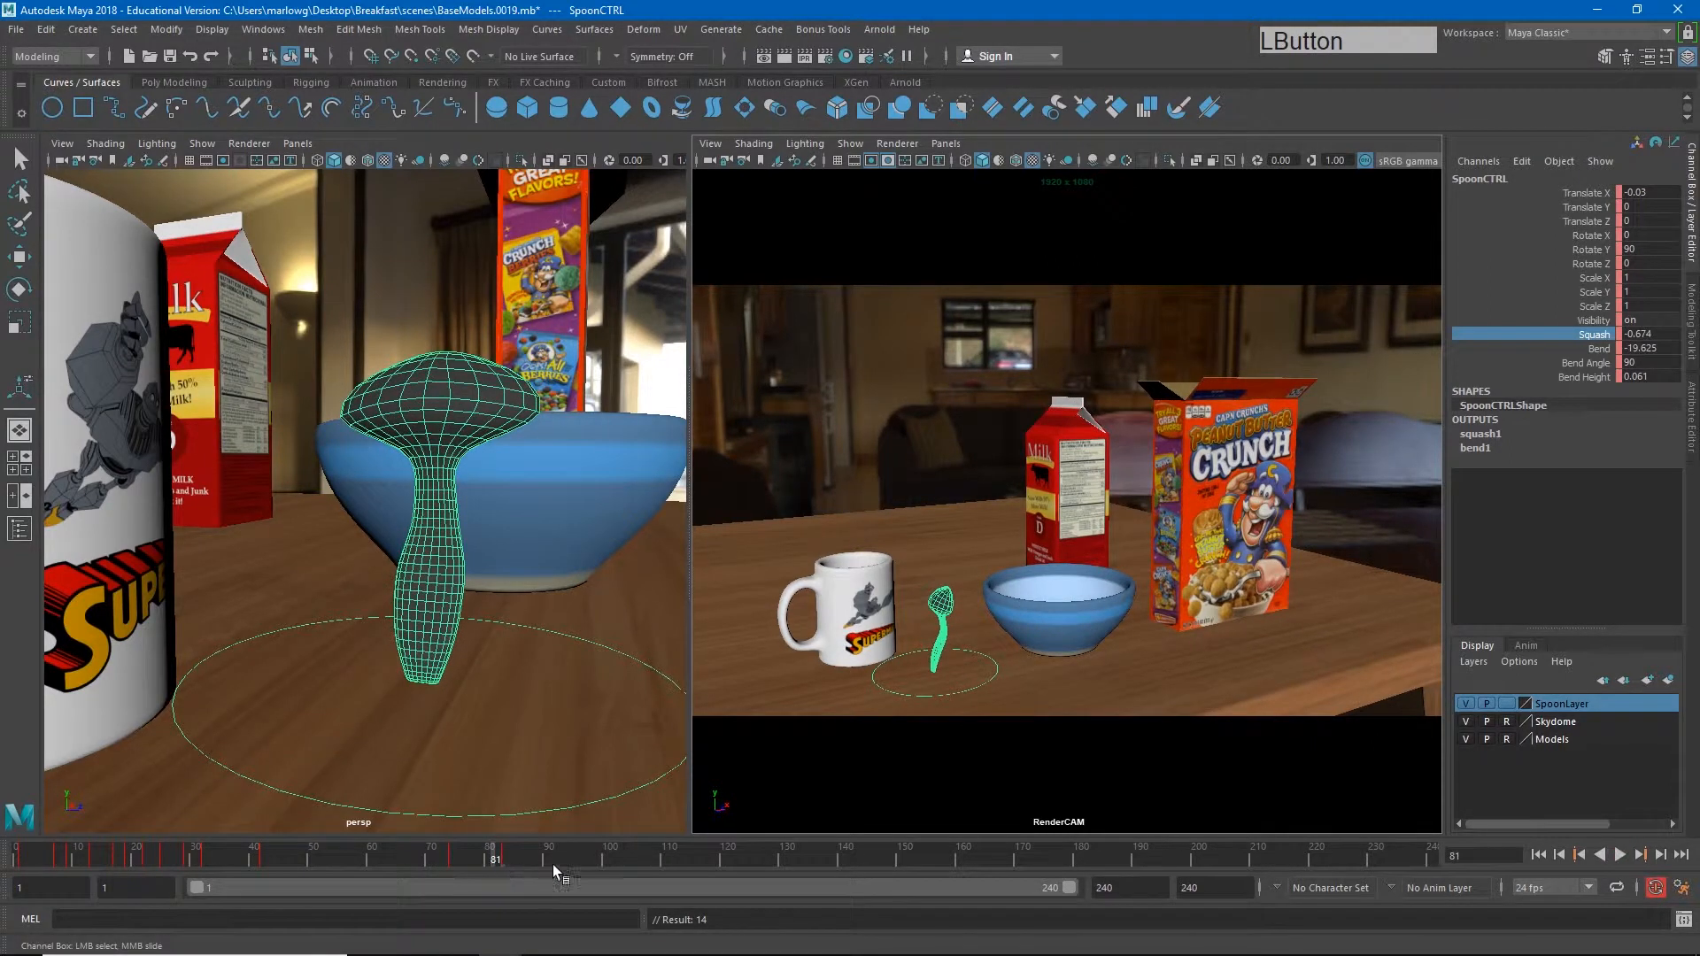
click(503, 858)
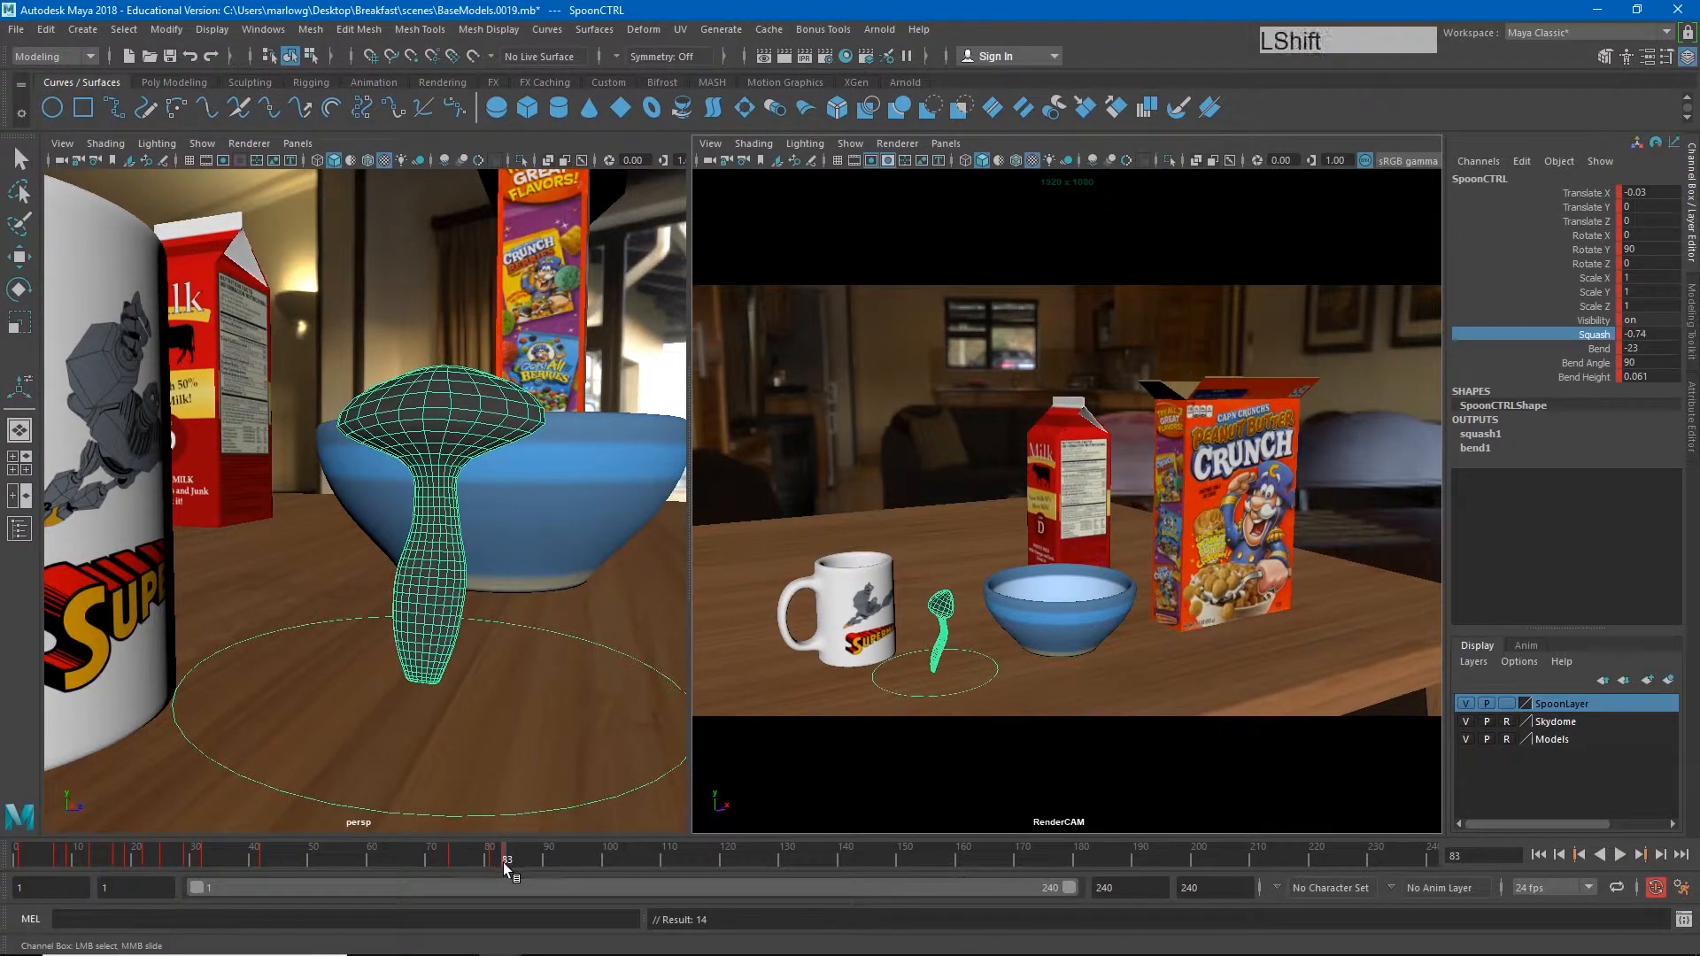
shift+middle_drag(503, 863, 502, 864)
drag(503, 864, 564, 864)
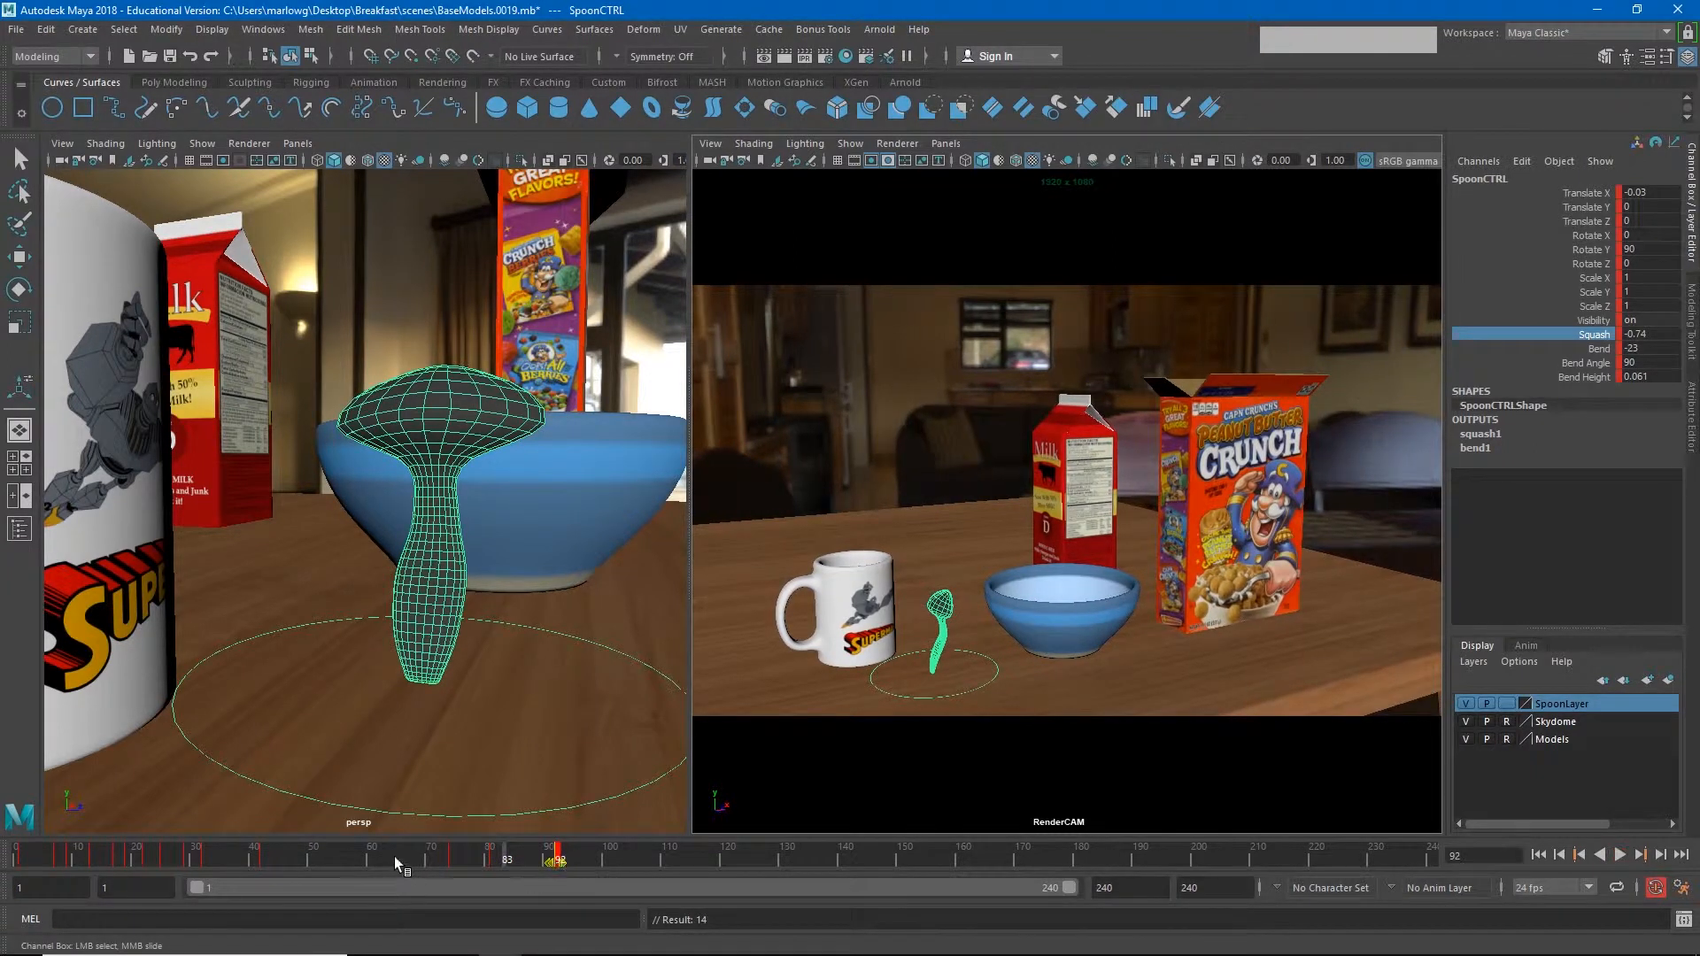
Step: Key the spoon control at frame 94 with Squash about 0.07, Bend about 2.21 and Rotate X about 13.3
drag(395, 857, 567, 866)
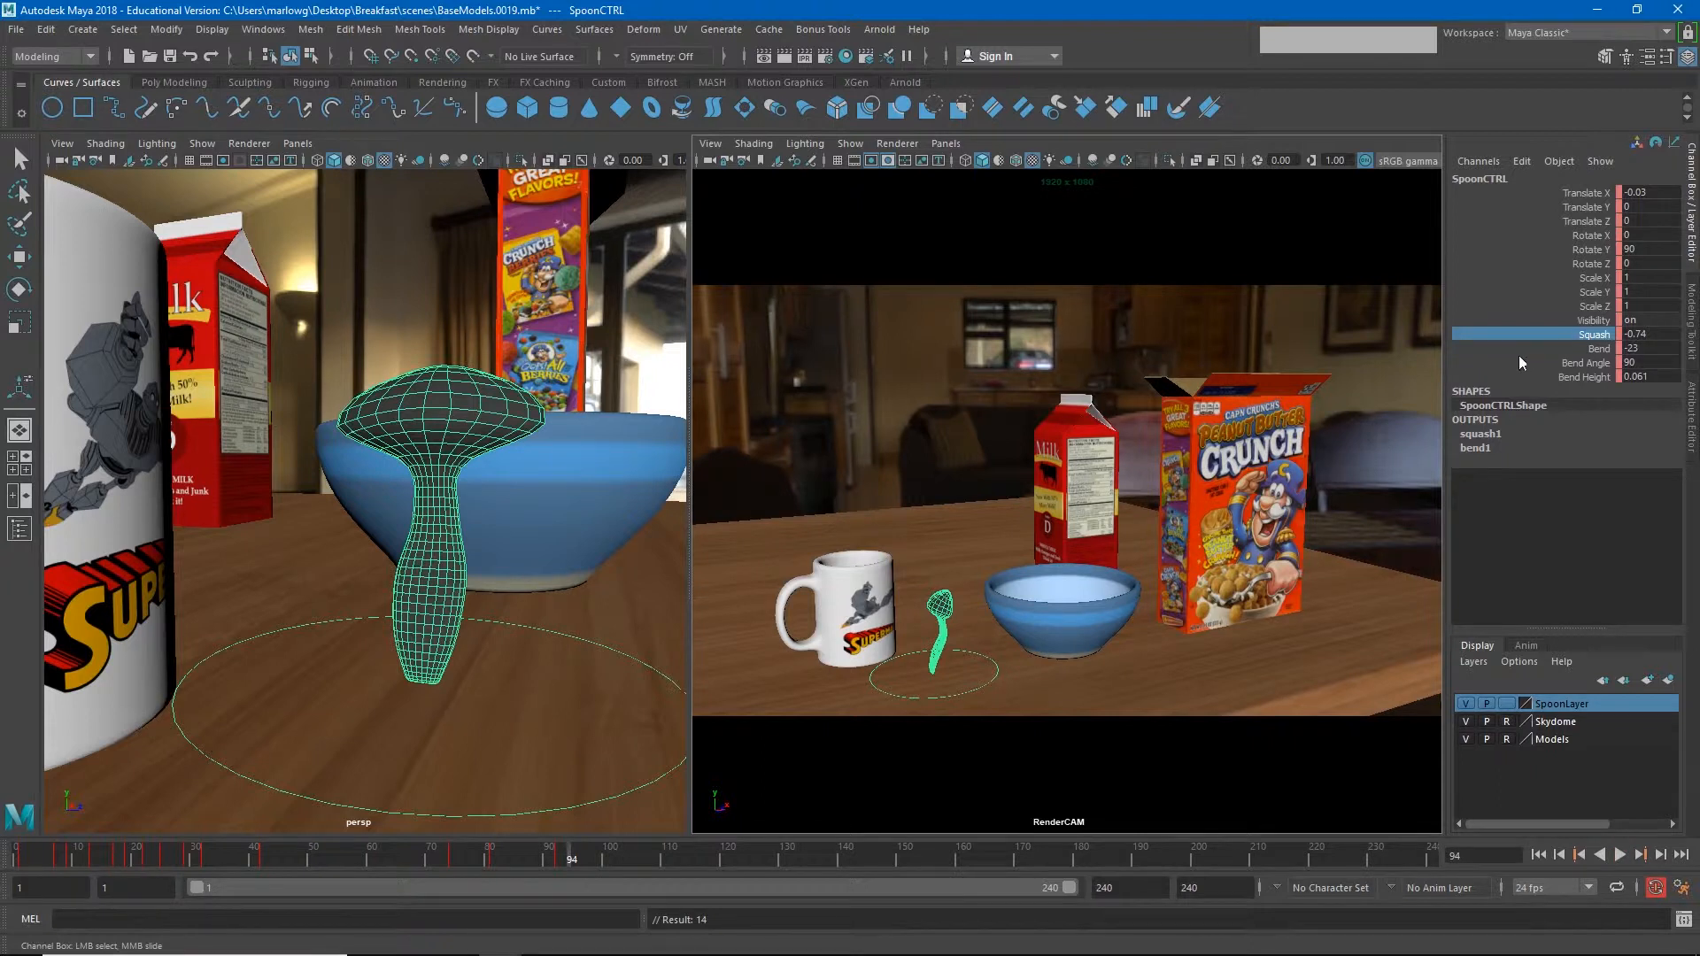
key(s)
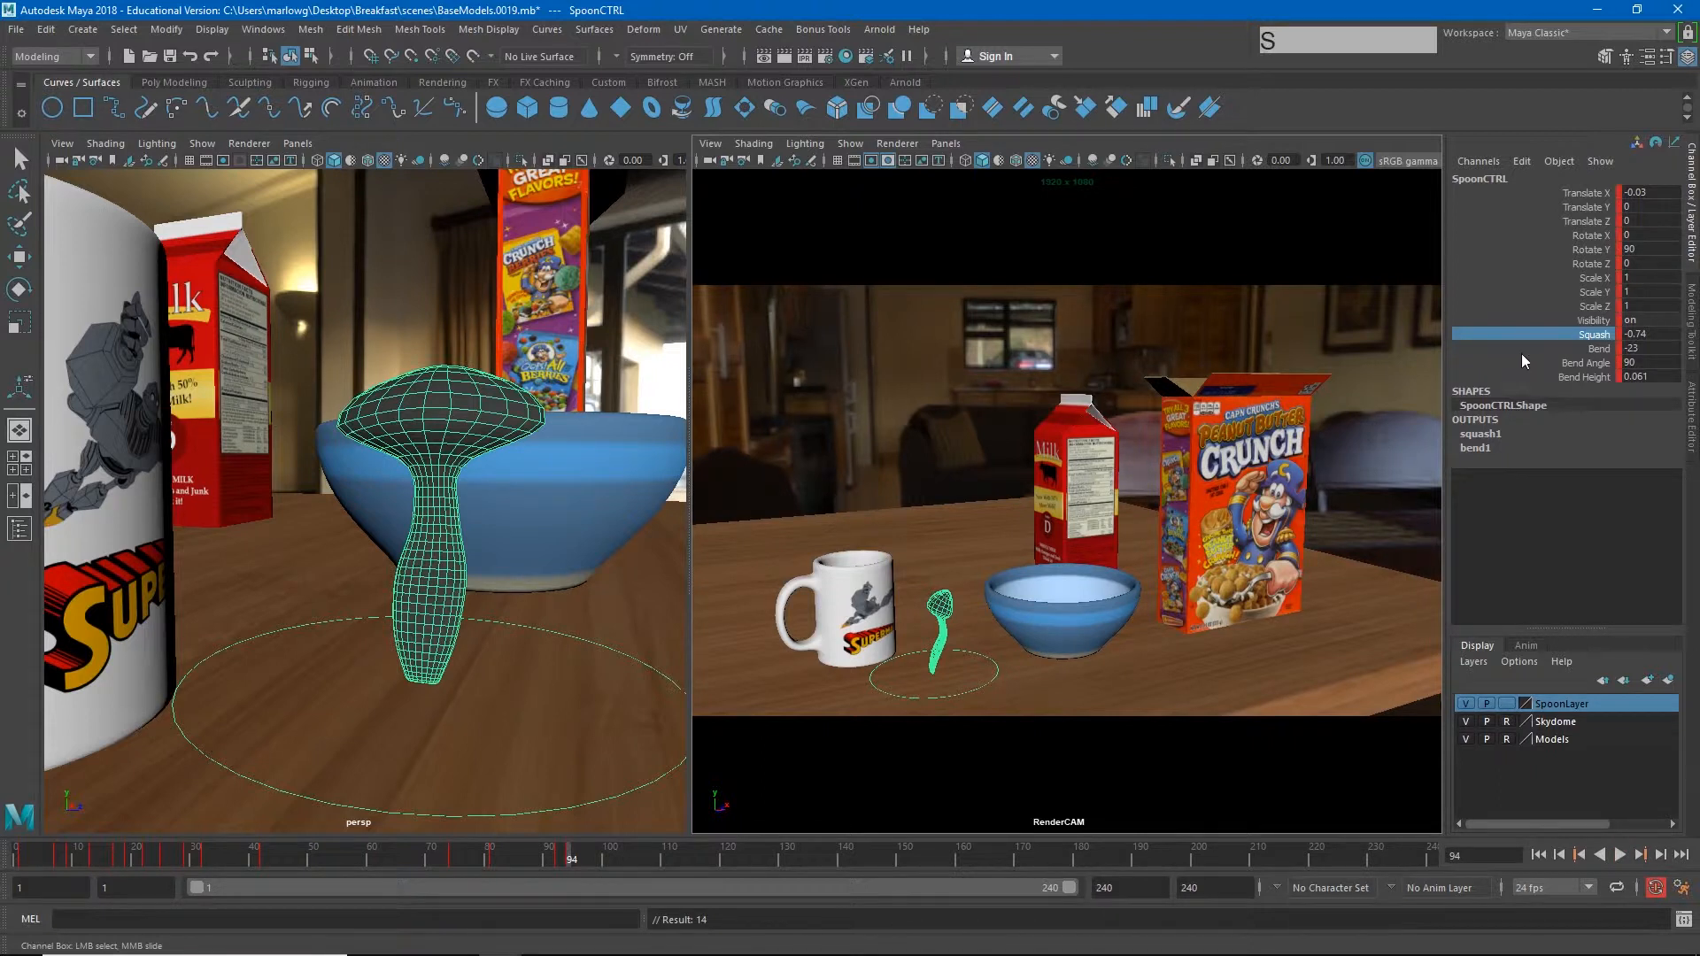
click(1601, 343)
ctrl+middle_drag(1009, 580, 1089, 574)
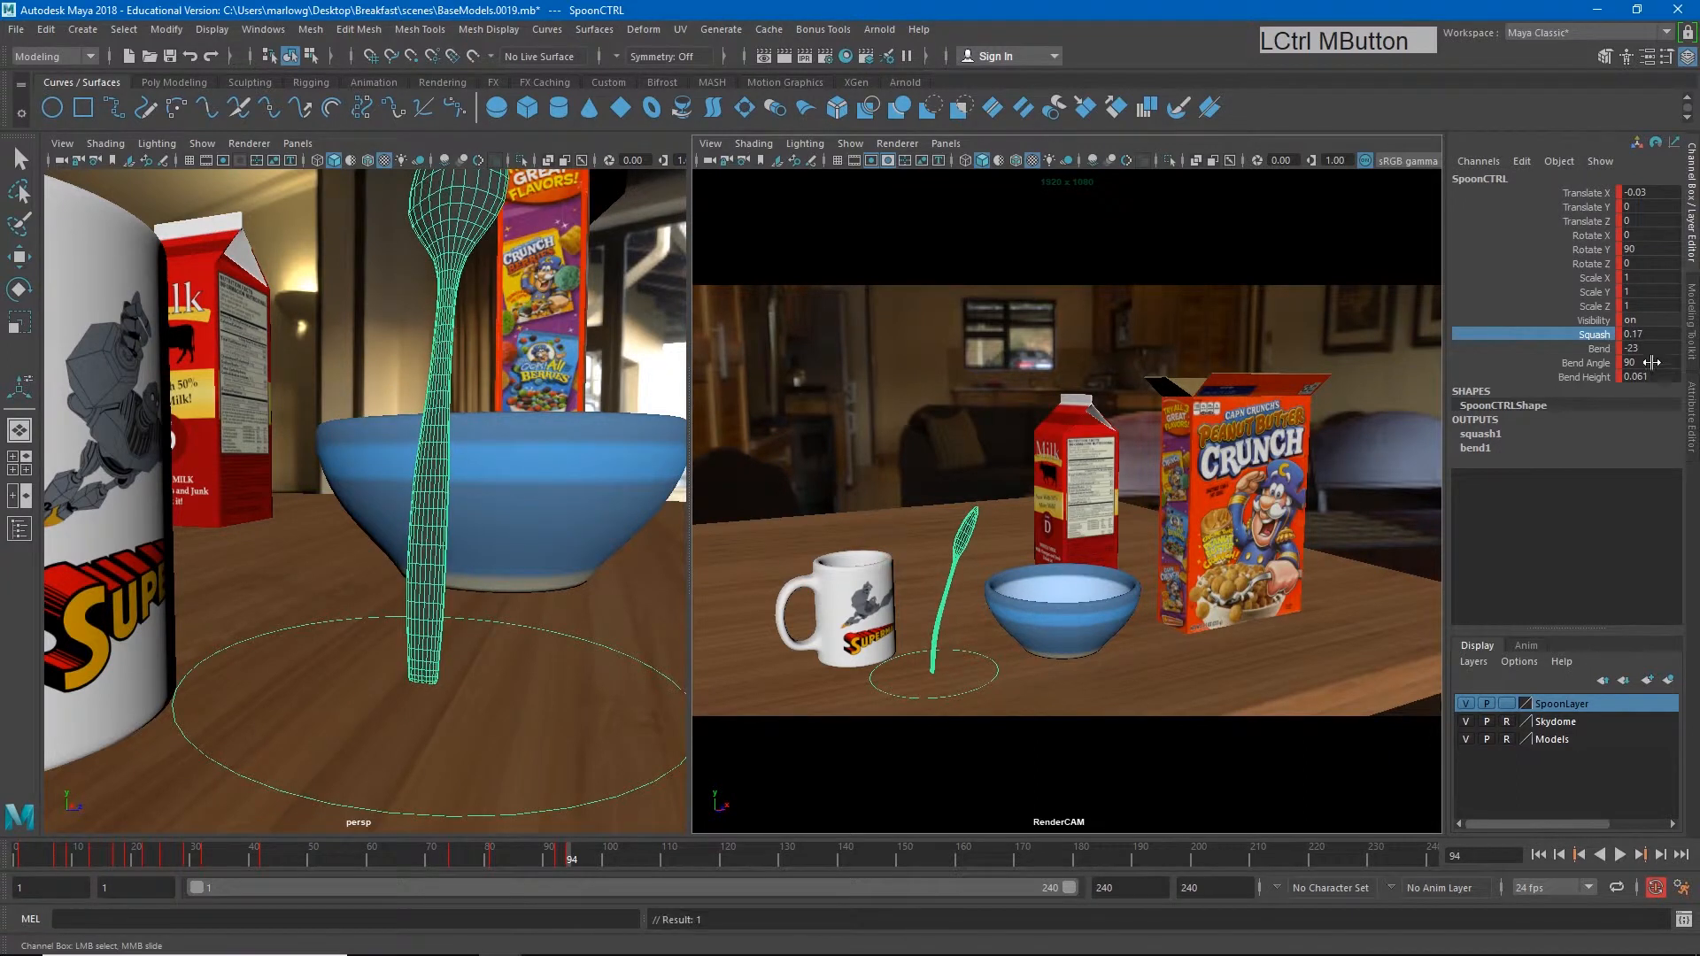
click(1599, 349)
ctrl+middle_drag(1260, 546, 1536, 459)
click(1594, 334)
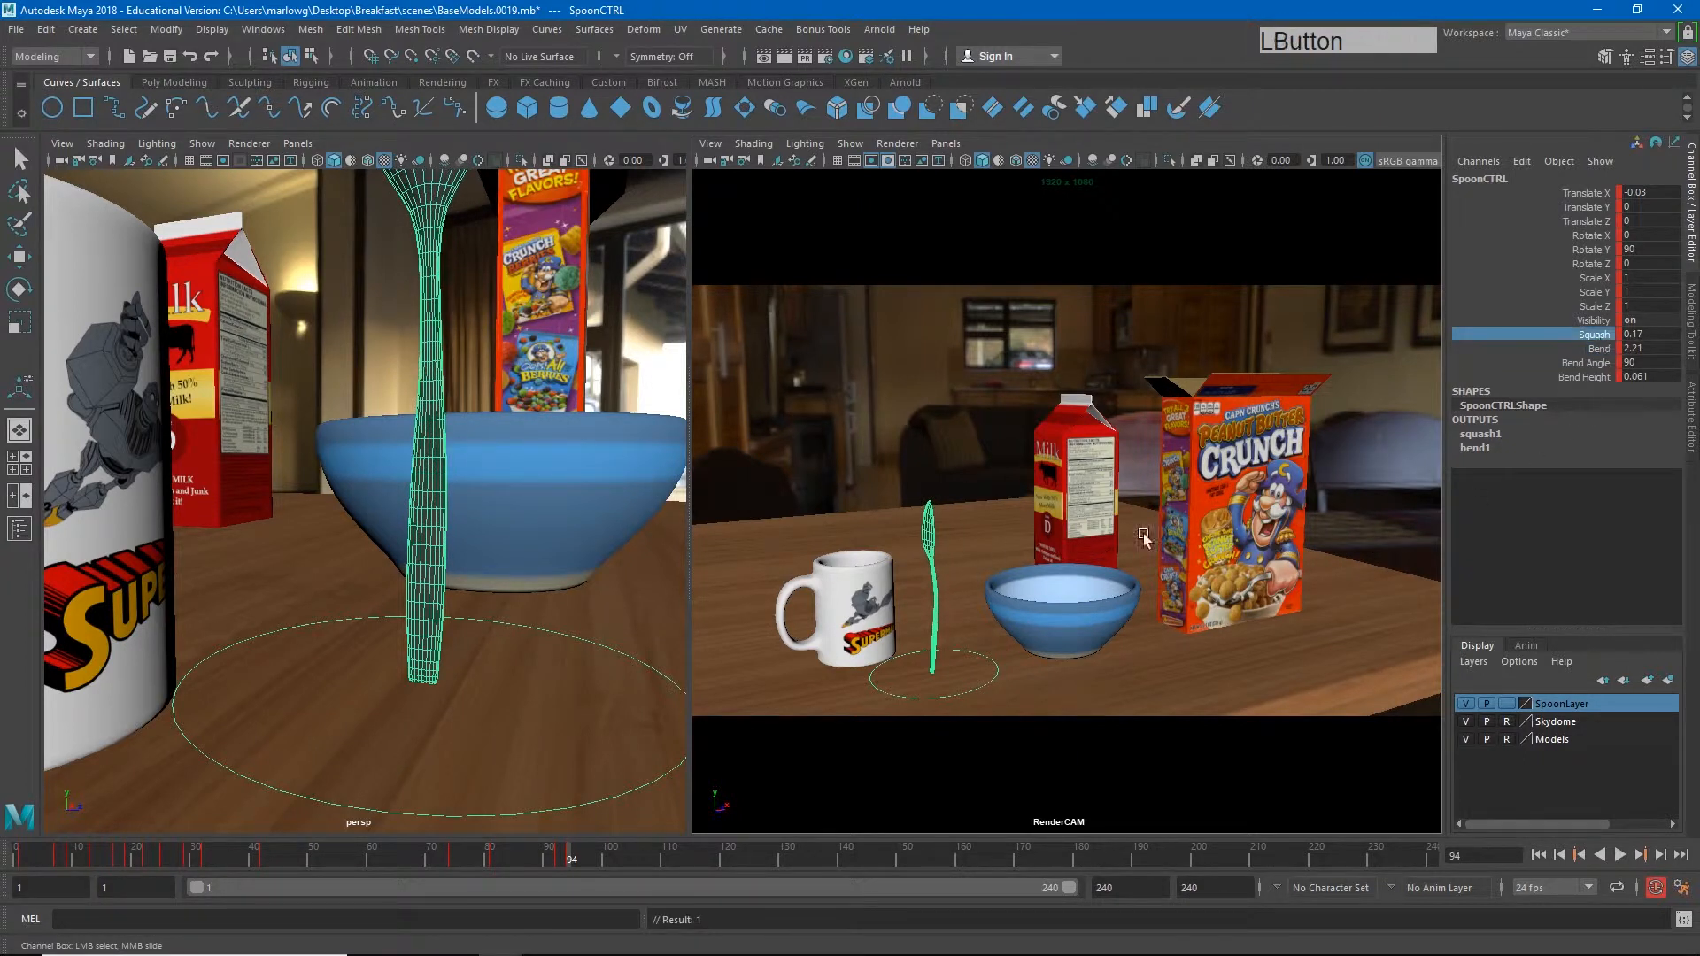
middle_drag(1032, 582, 1030, 578)
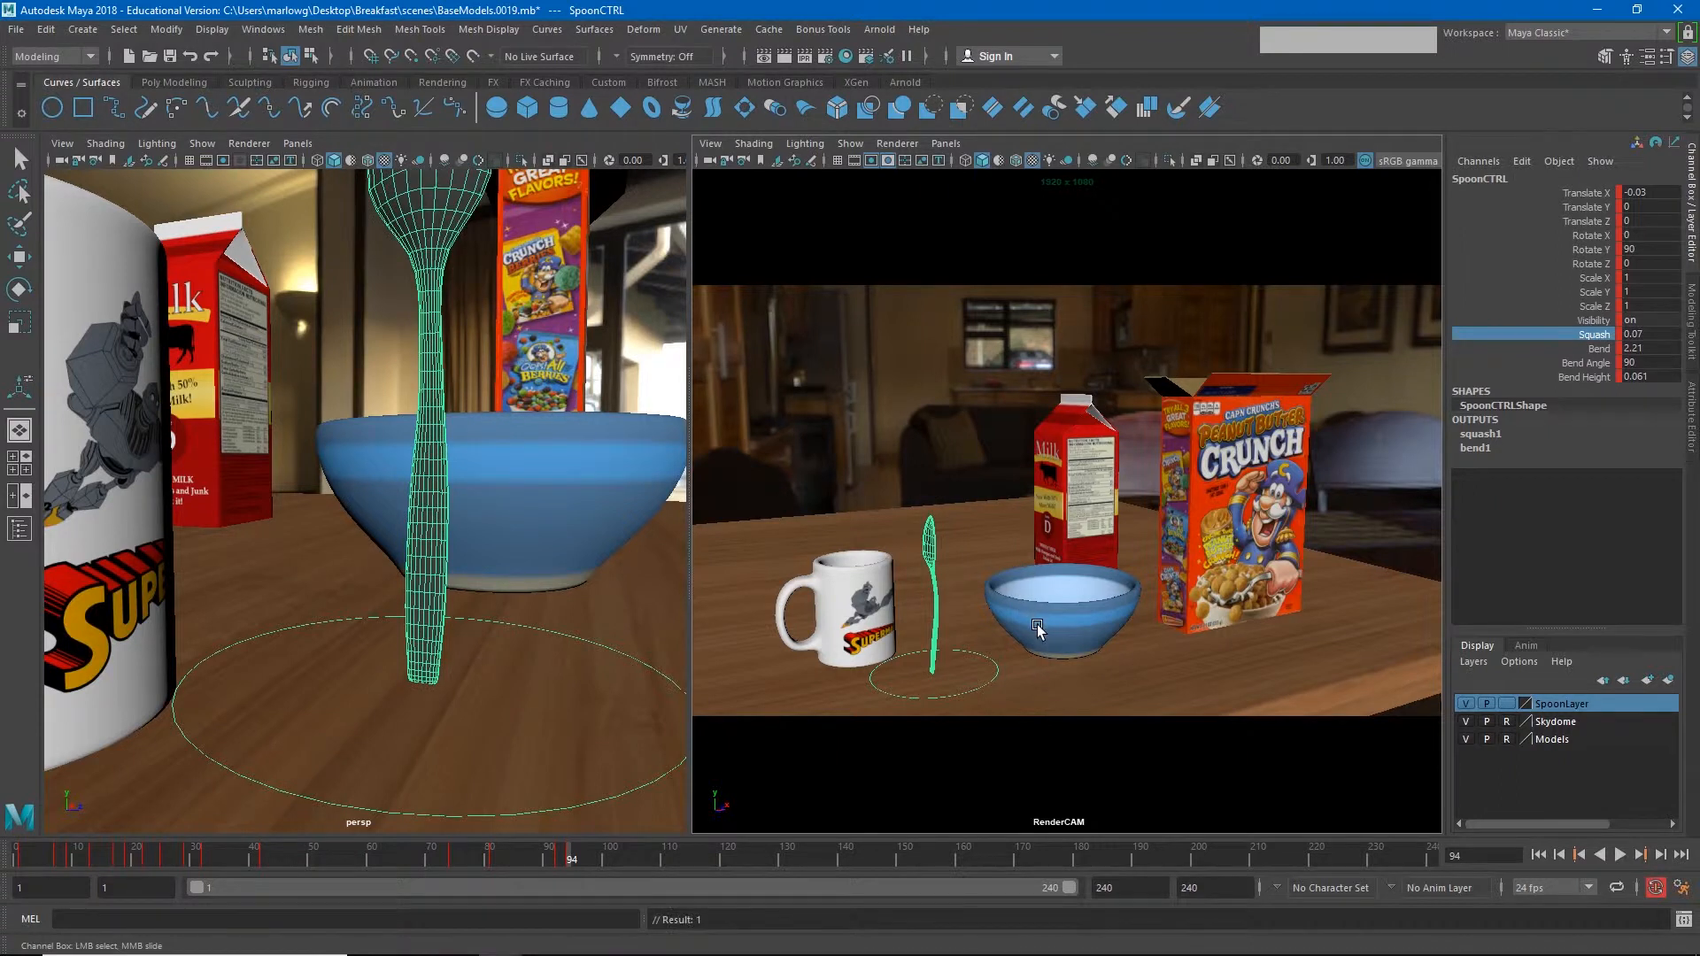
key(e)
drag(960, 593, 988, 611)
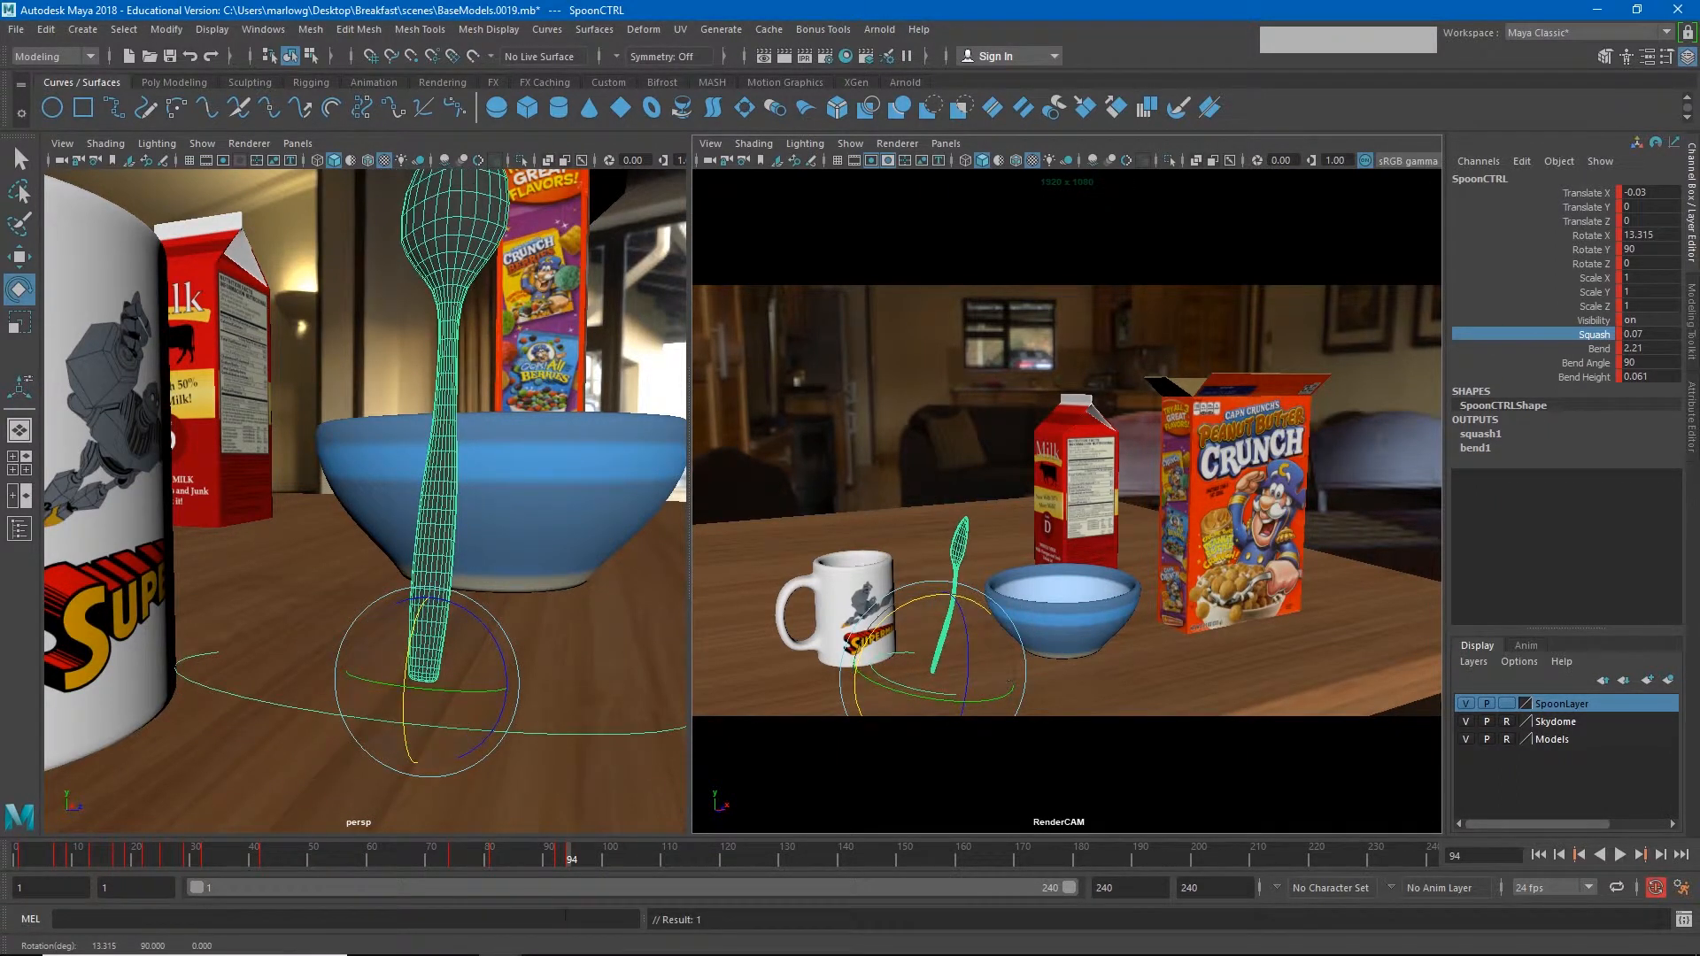
Step: At frame 101, raise the spoon above the mug to about Translate Y 0.377 and rotate it to lie nearly horizontal in the air
drag(530, 864, 607, 852)
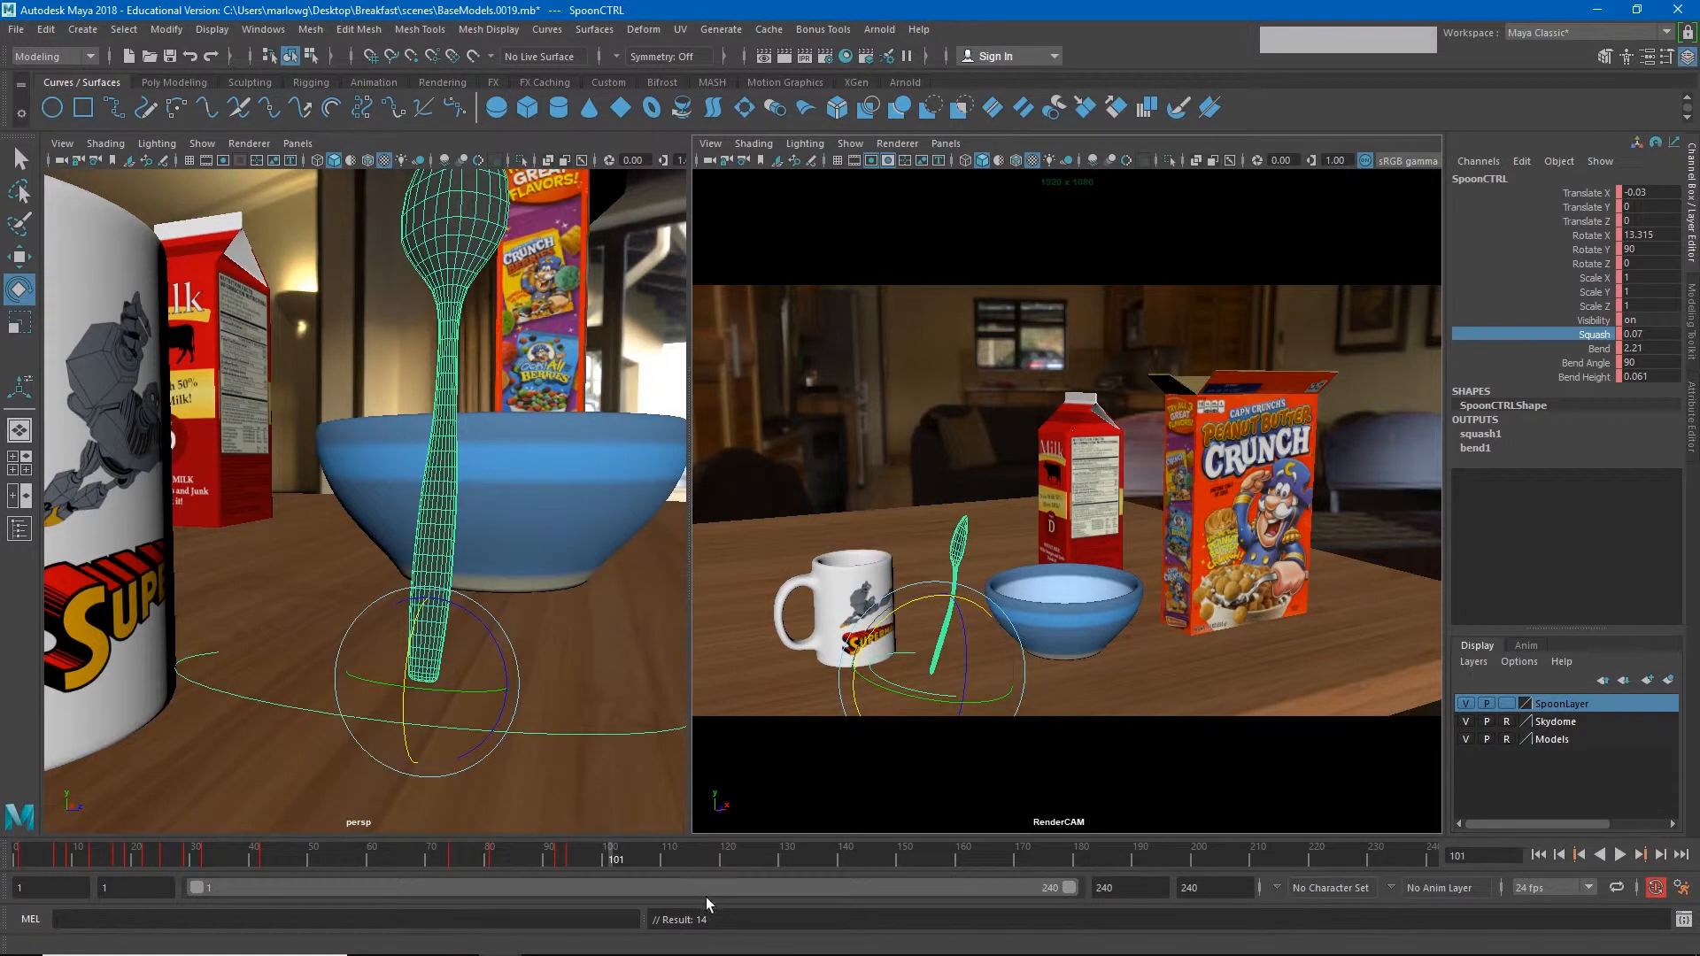
key(w)
drag(933, 633, 913, 369)
key(e)
key(w)
key(e)
key(w)
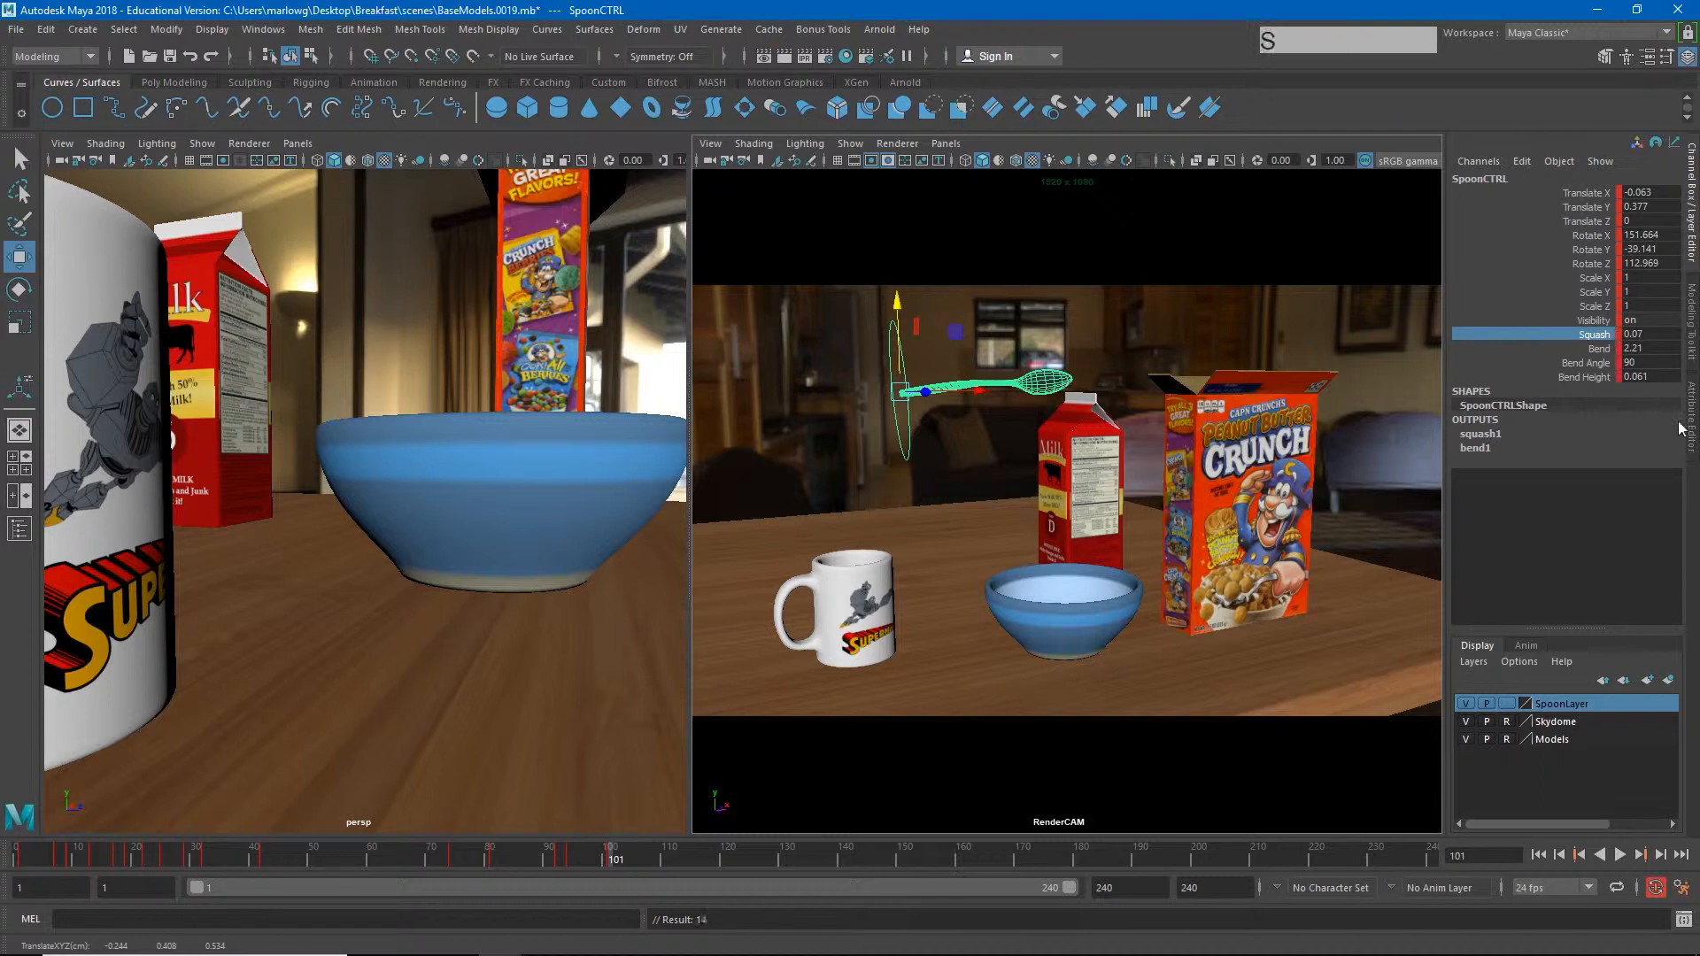
Step: Set the airborne spoon's Bend to about -43.59, adjust its rotation to about 146.8, -42.8, 103.3, and key it at frame 101
click(1599, 349)
middle_drag(1103, 466, 626, 396)
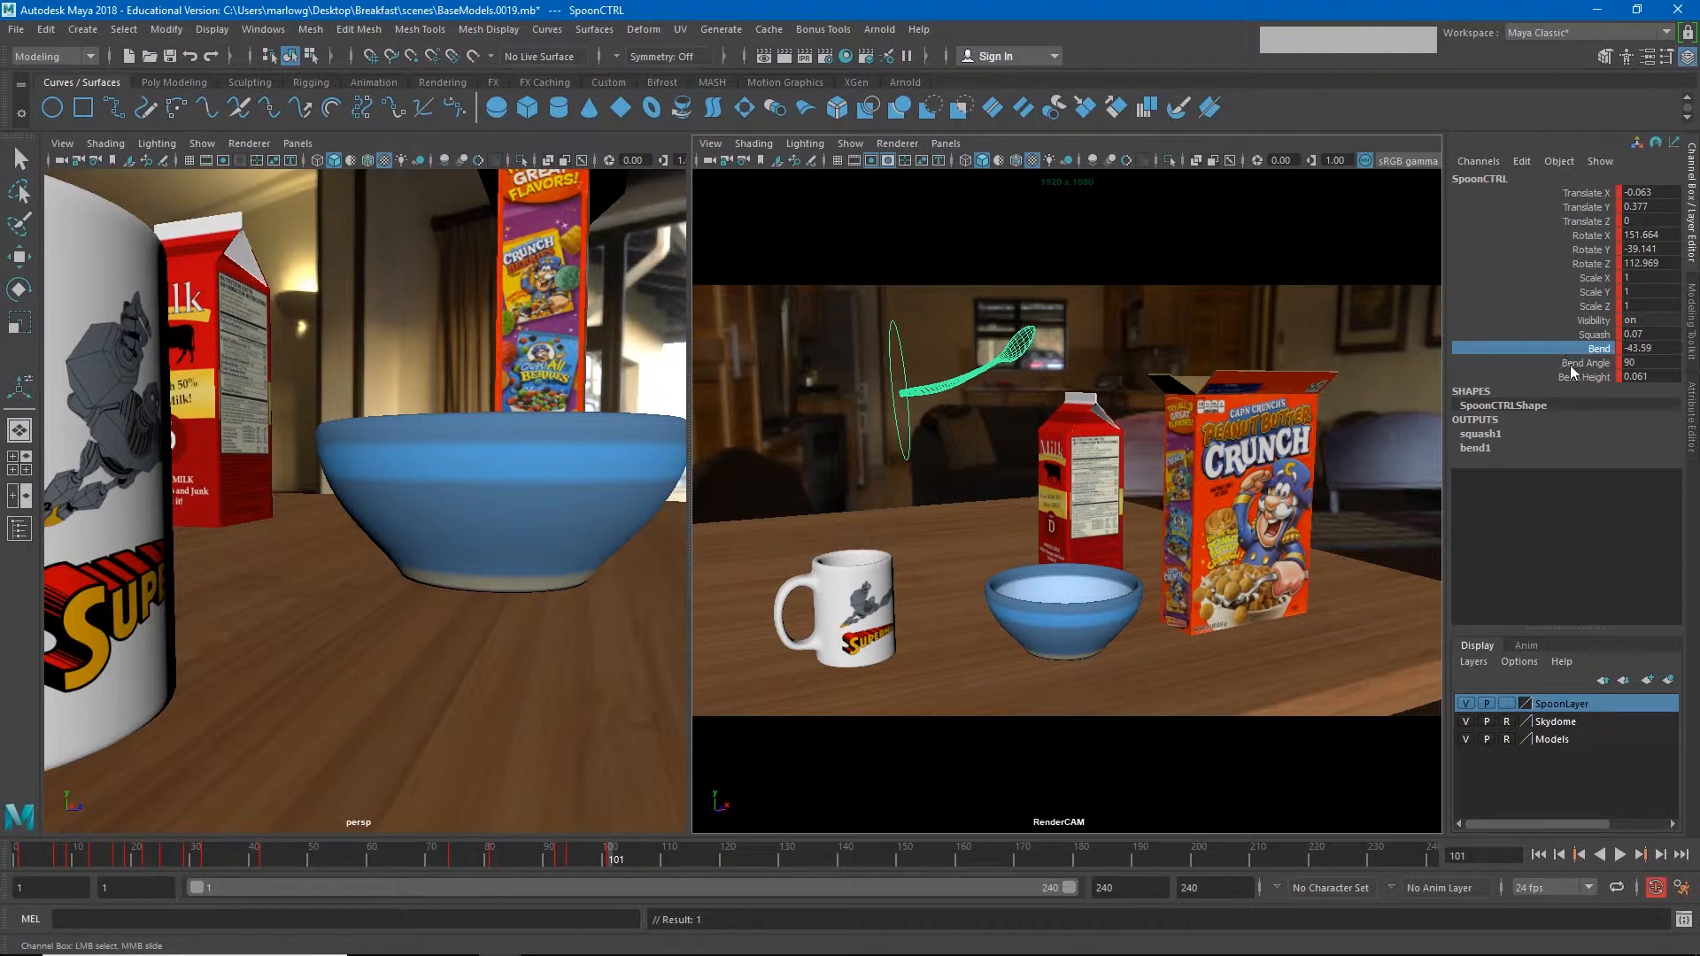
key(e)
drag(949, 383, 966, 495)
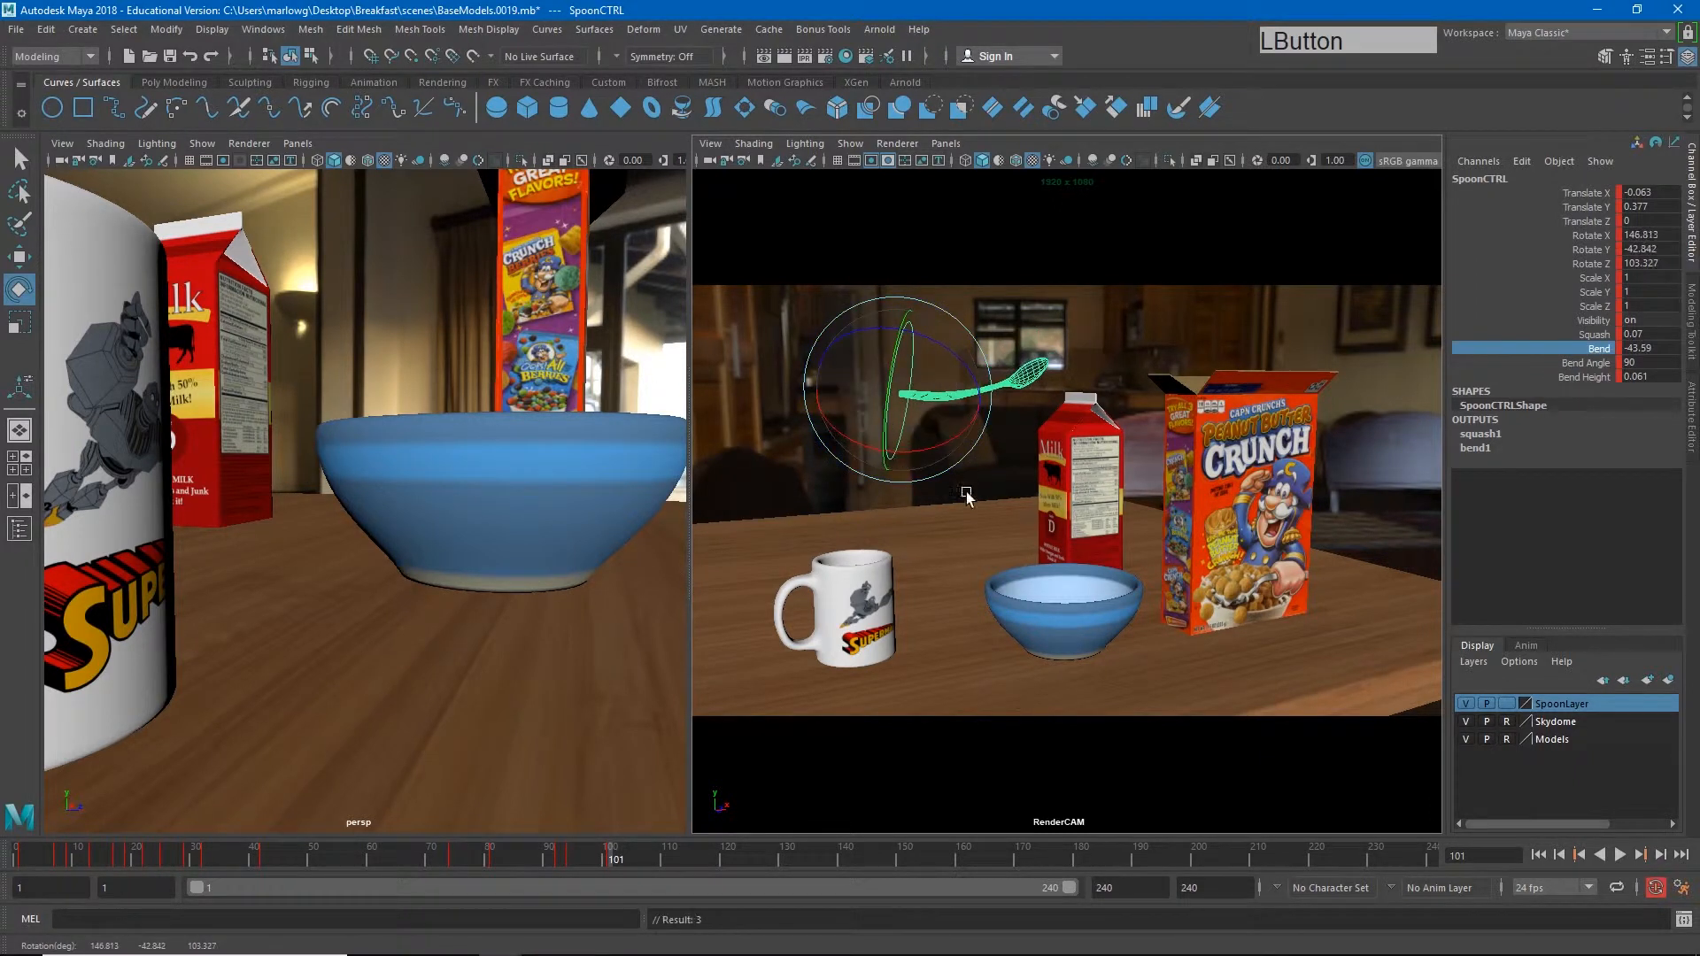
key(s)
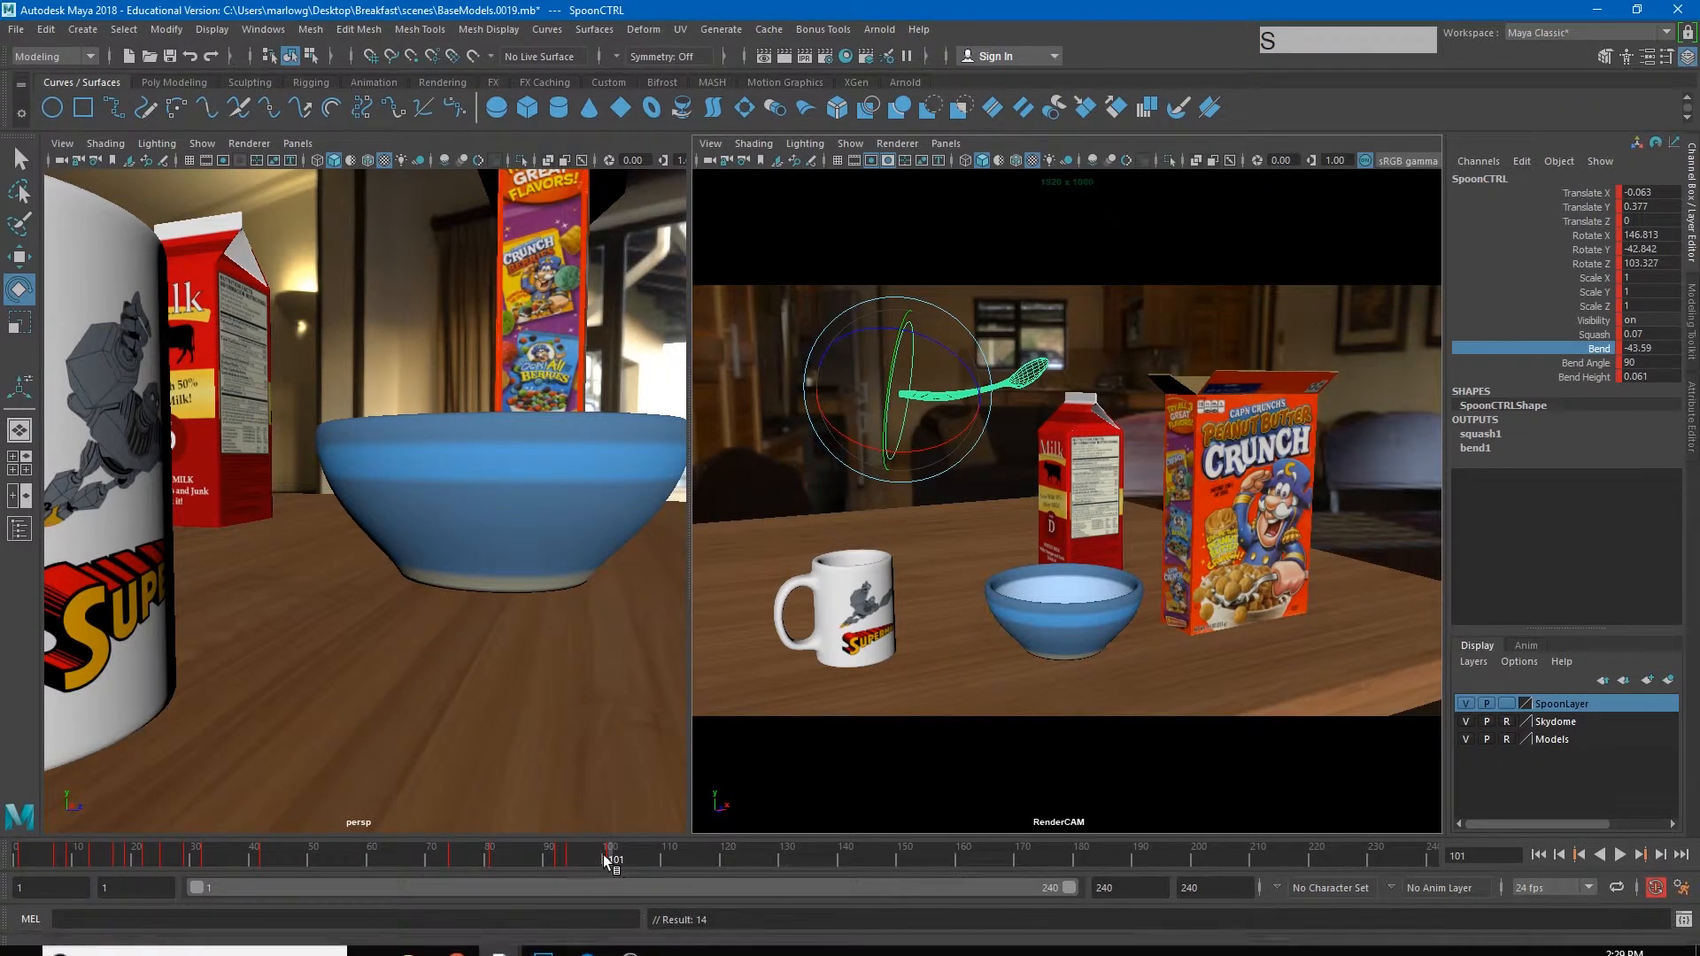
Step: Compare the spoon's poses between the keys at frames 94 and 101 to check the jump
mouse_move(603, 861)
mouse_down()
mouse_move(560, 867)
mouse_move(625, 866)
mouse_move(571, 858)
mouse_up()
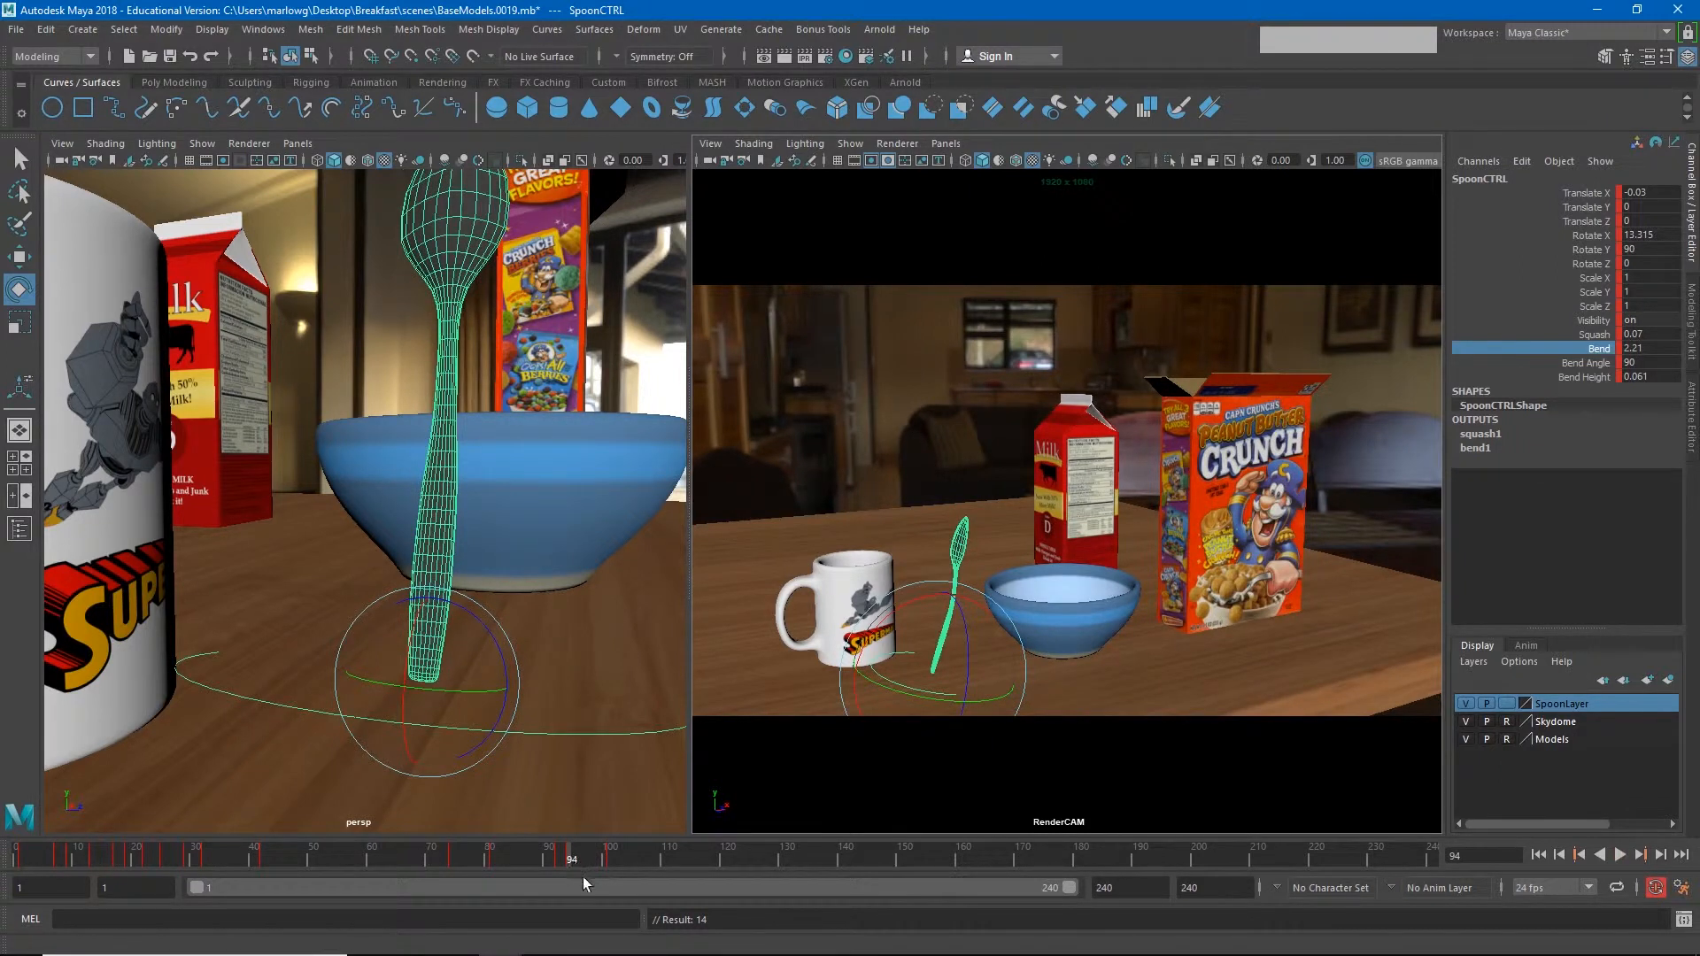
key(period)
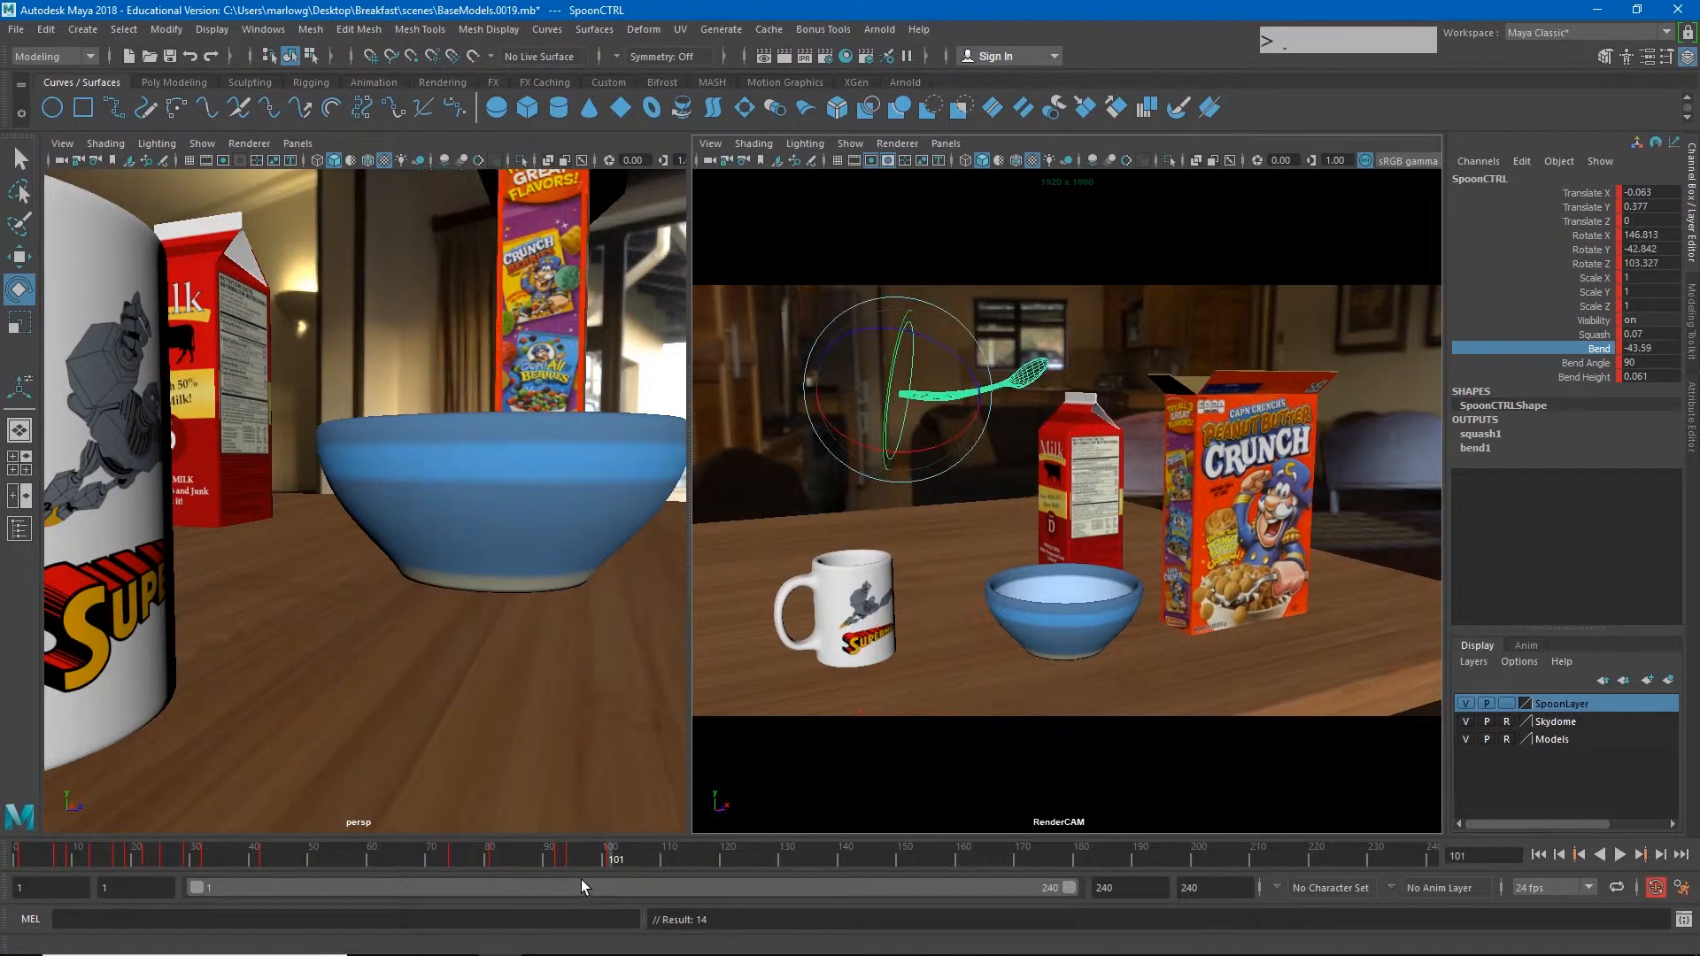
key(comma)
key(period)
key(comma)
key(period)
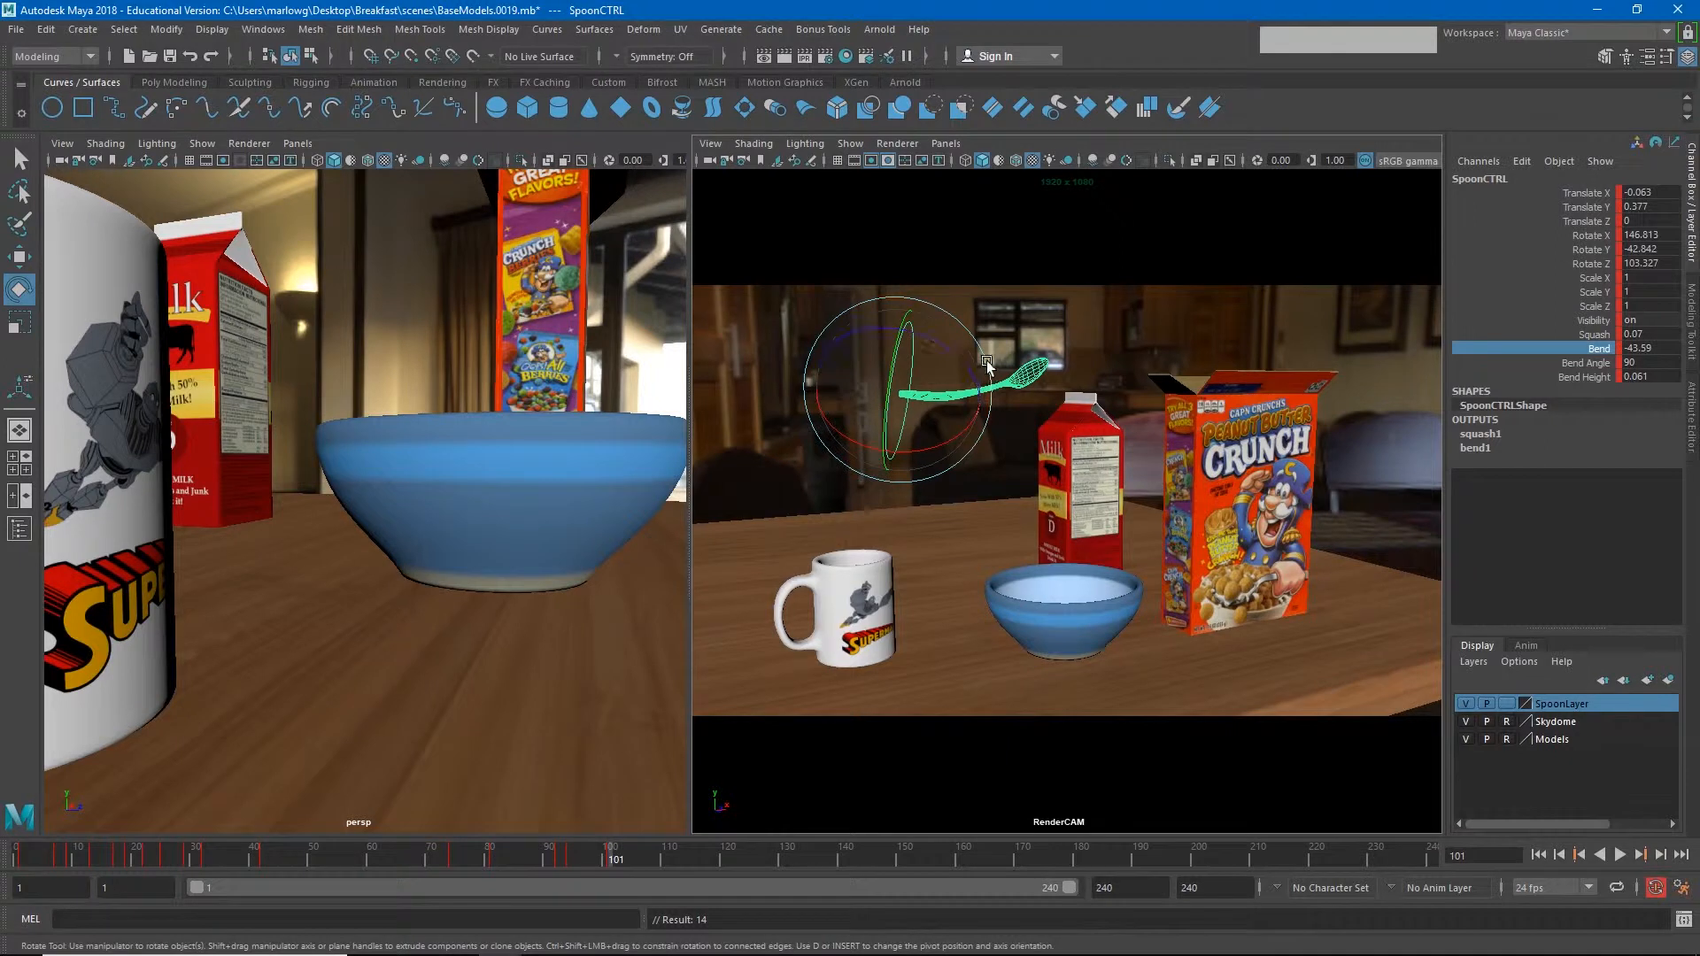
key(comma)
key(period)
mouse_move(600, 855)
mouse_down()
mouse_move(570, 853)
mouse_move(611, 861)
mouse_up()
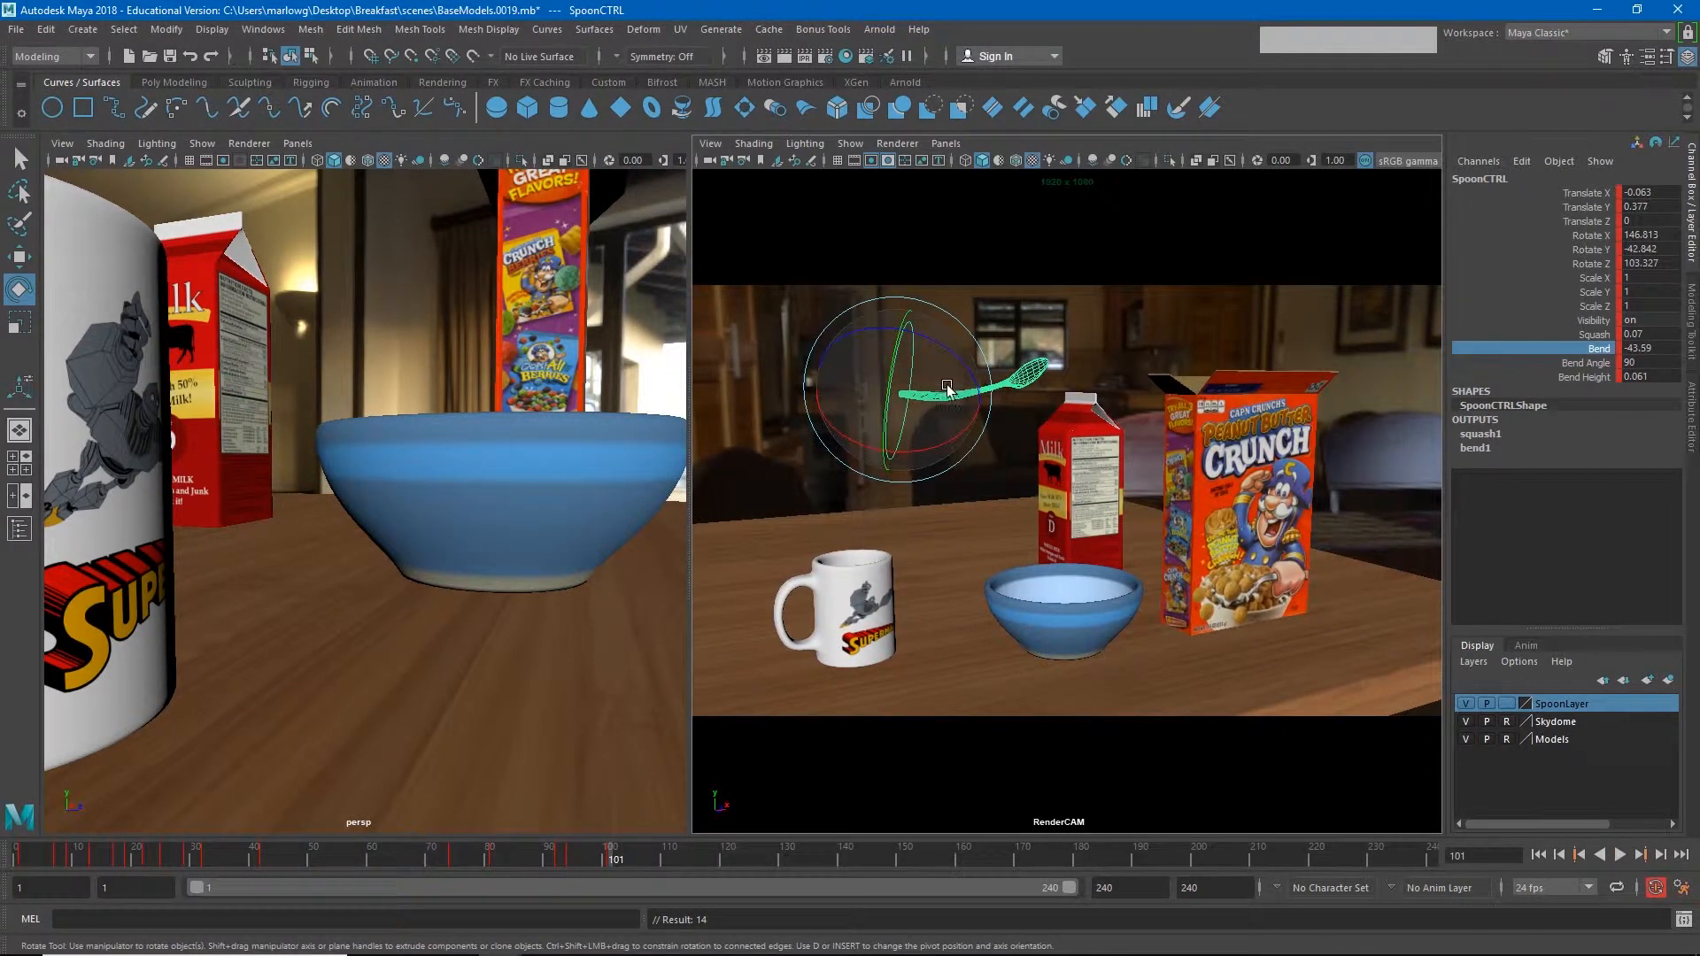
Step: Check the timing of the jump and move the spoon's airborne key from frame 101 to frame 105
key(period)
key(comma)
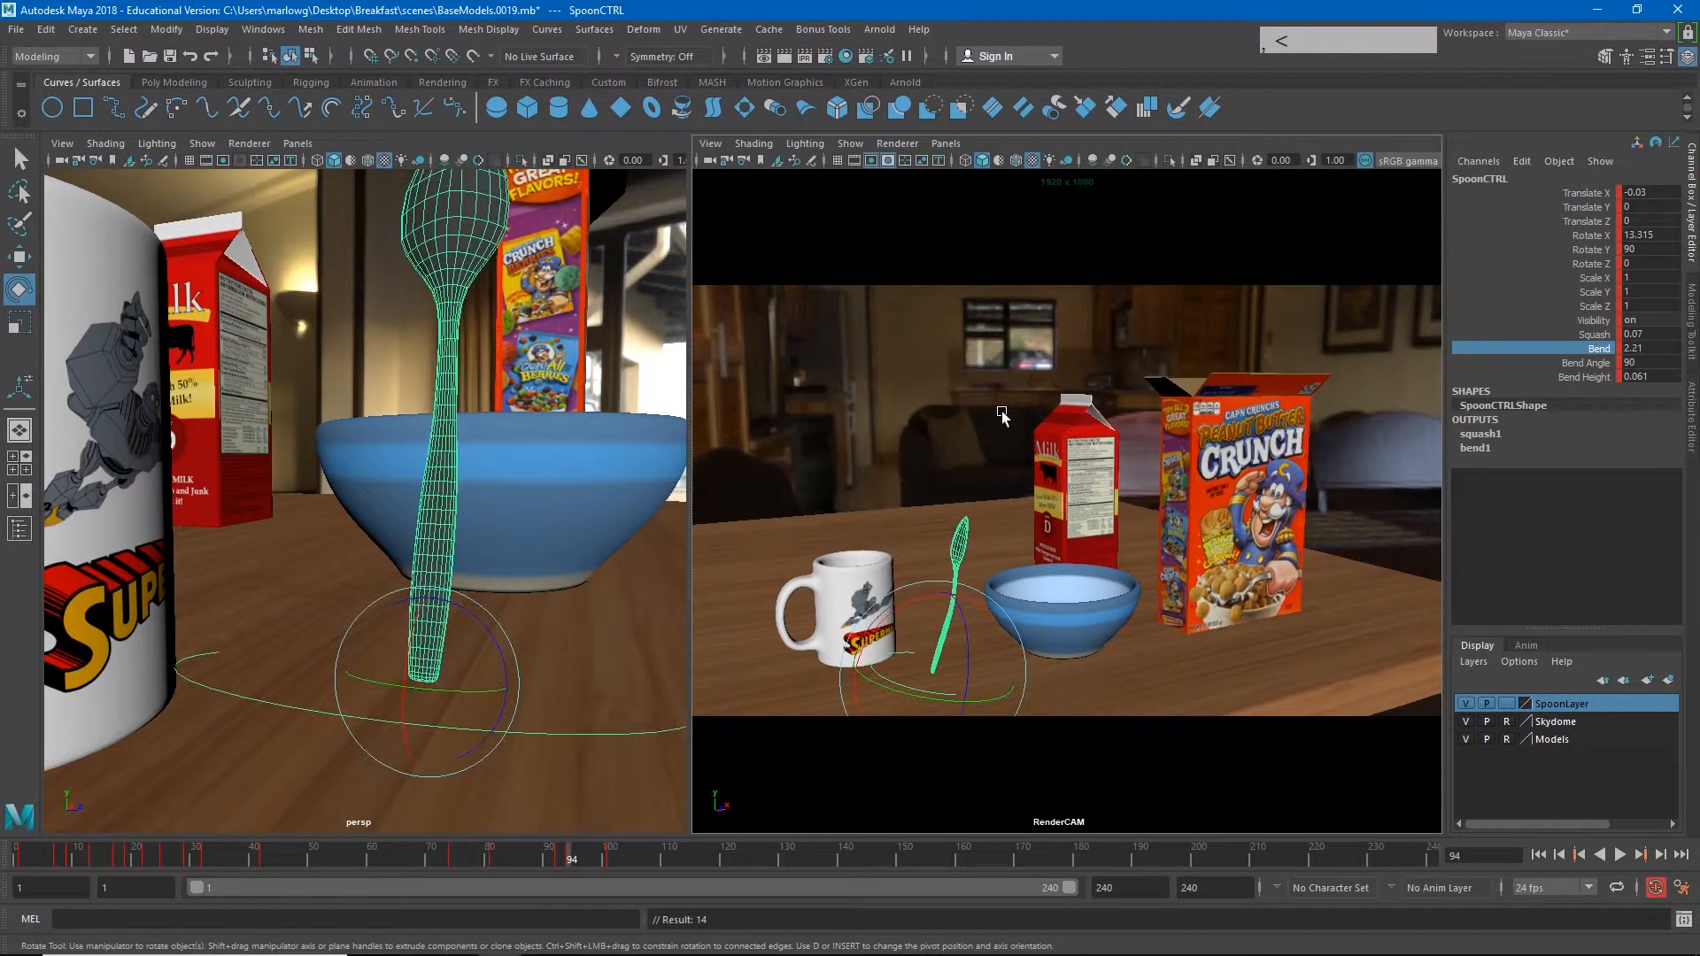
key(period)
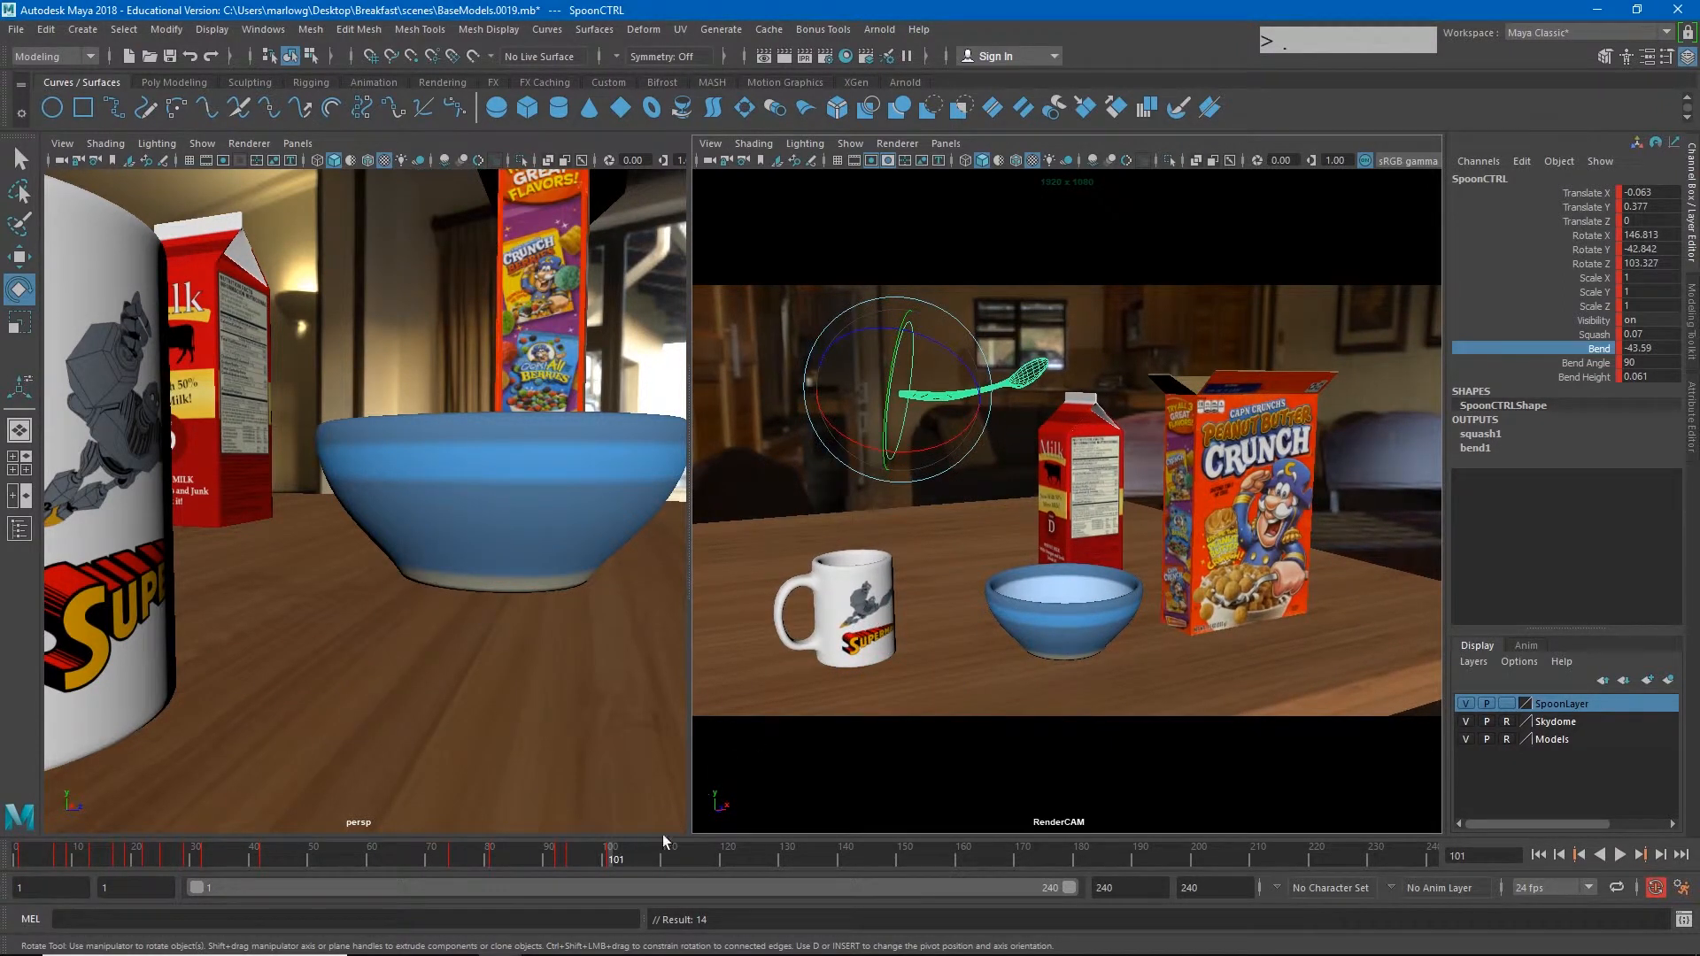
drag(595, 859, 664, 864)
click(610, 858)
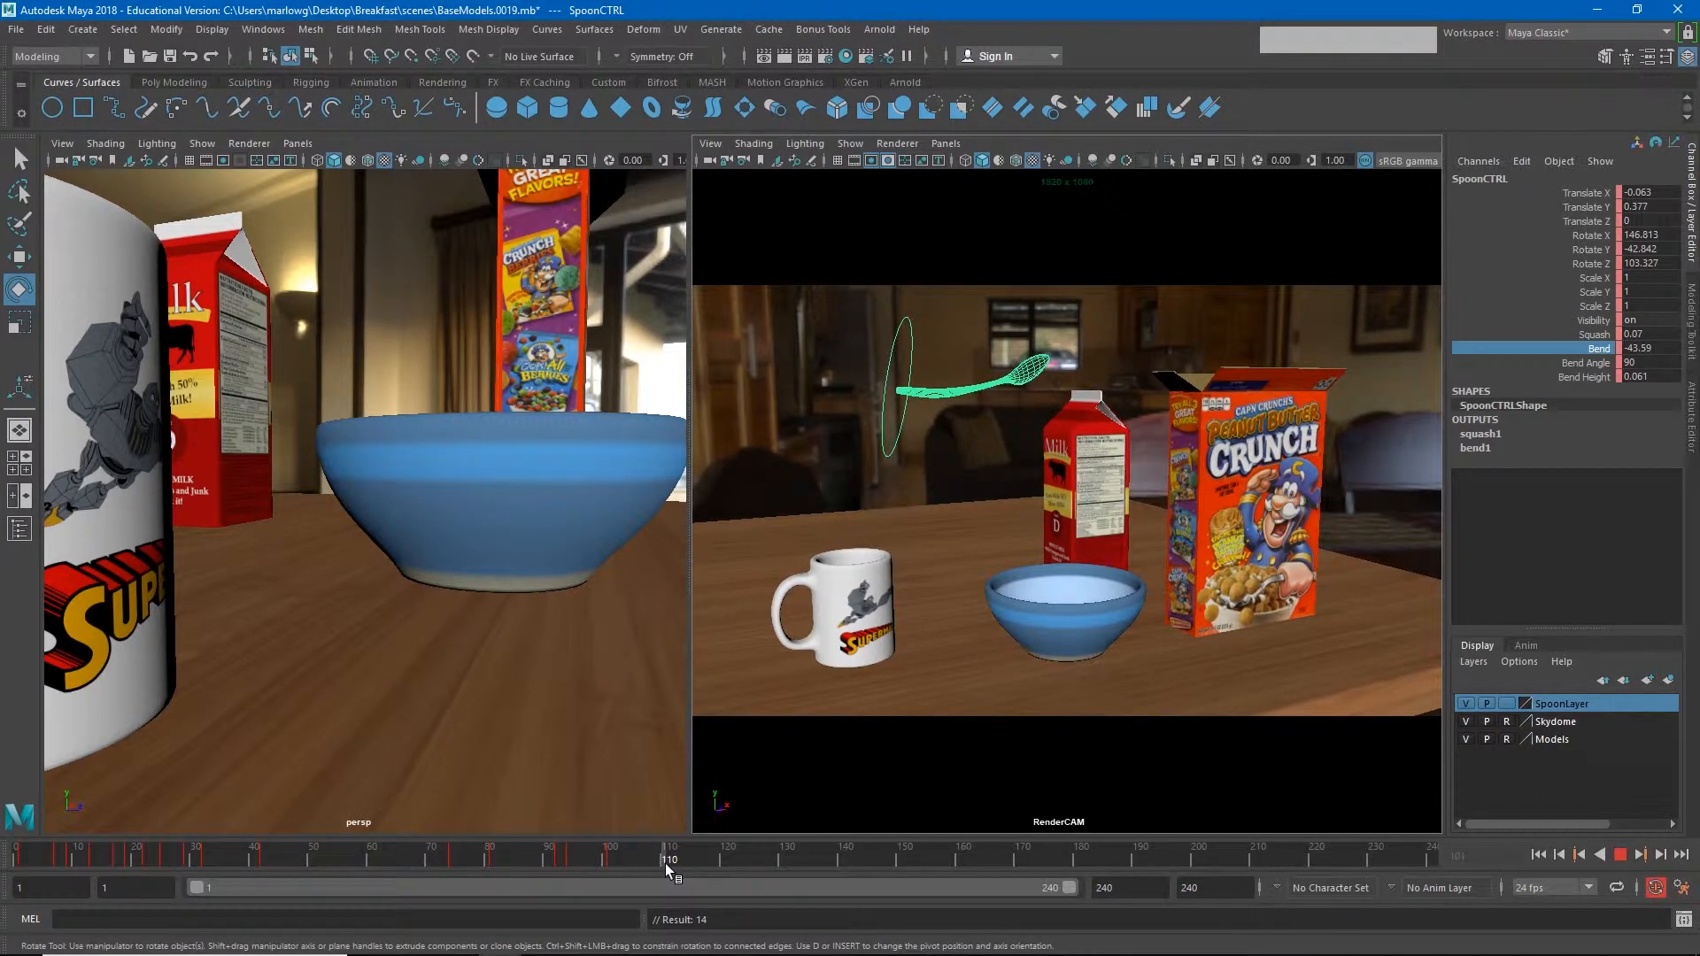
click(608, 857)
shift+middle_click(611, 860)
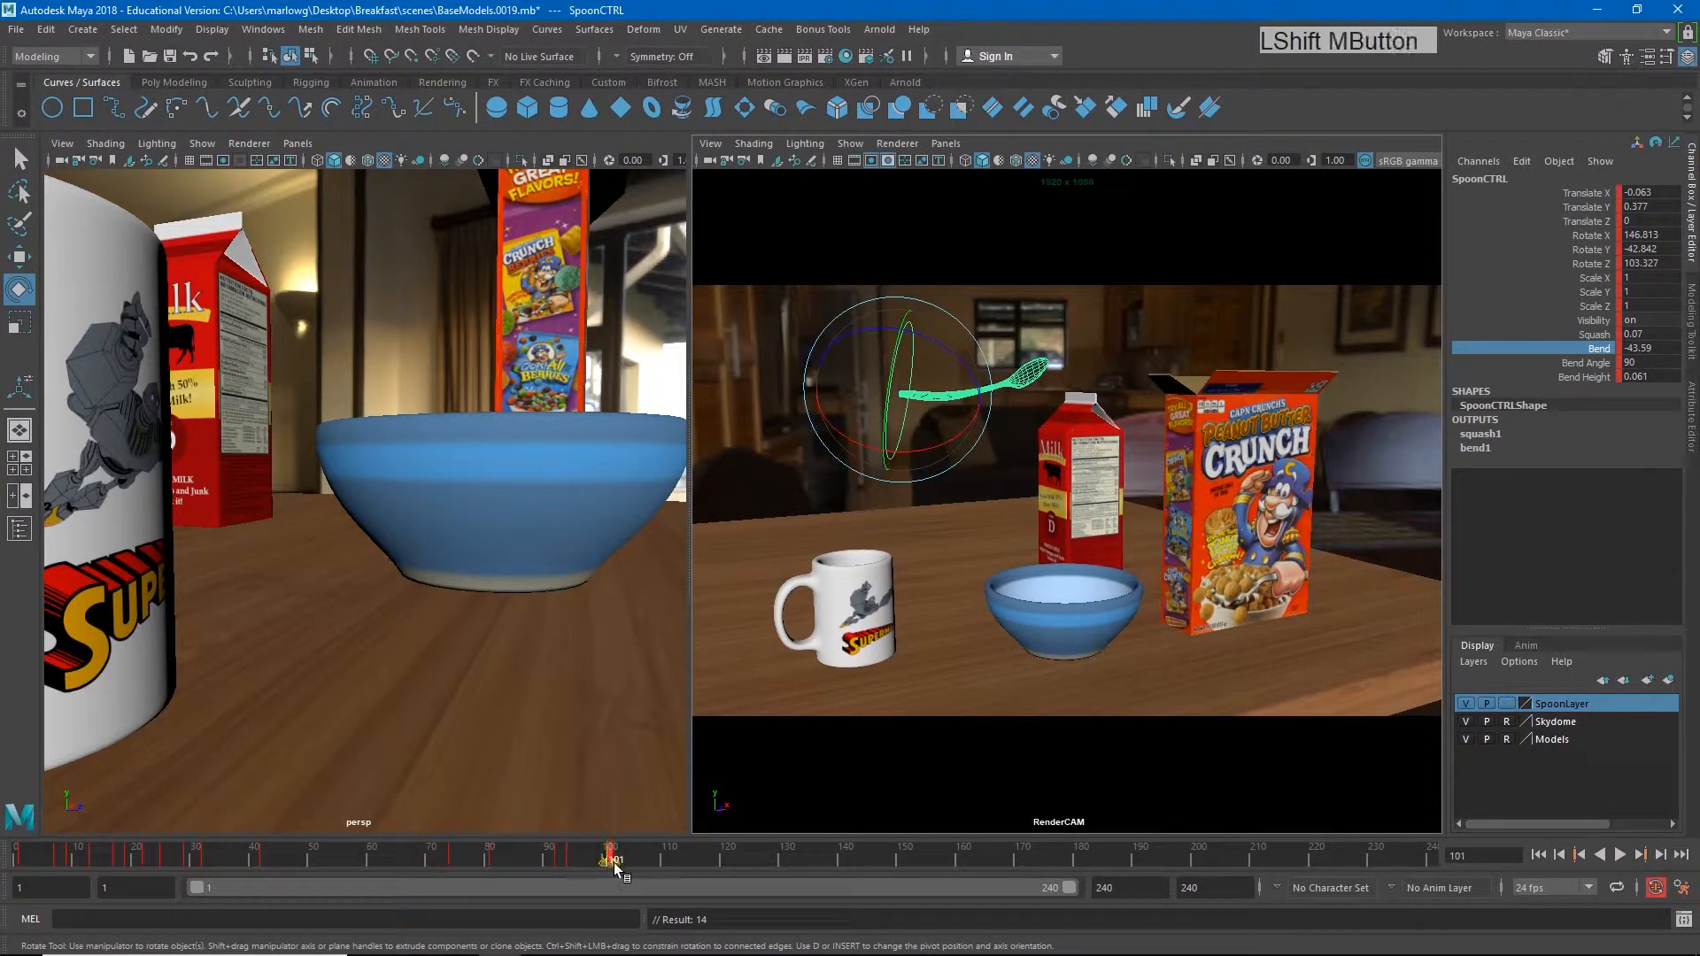
drag(612, 862, 634, 862)
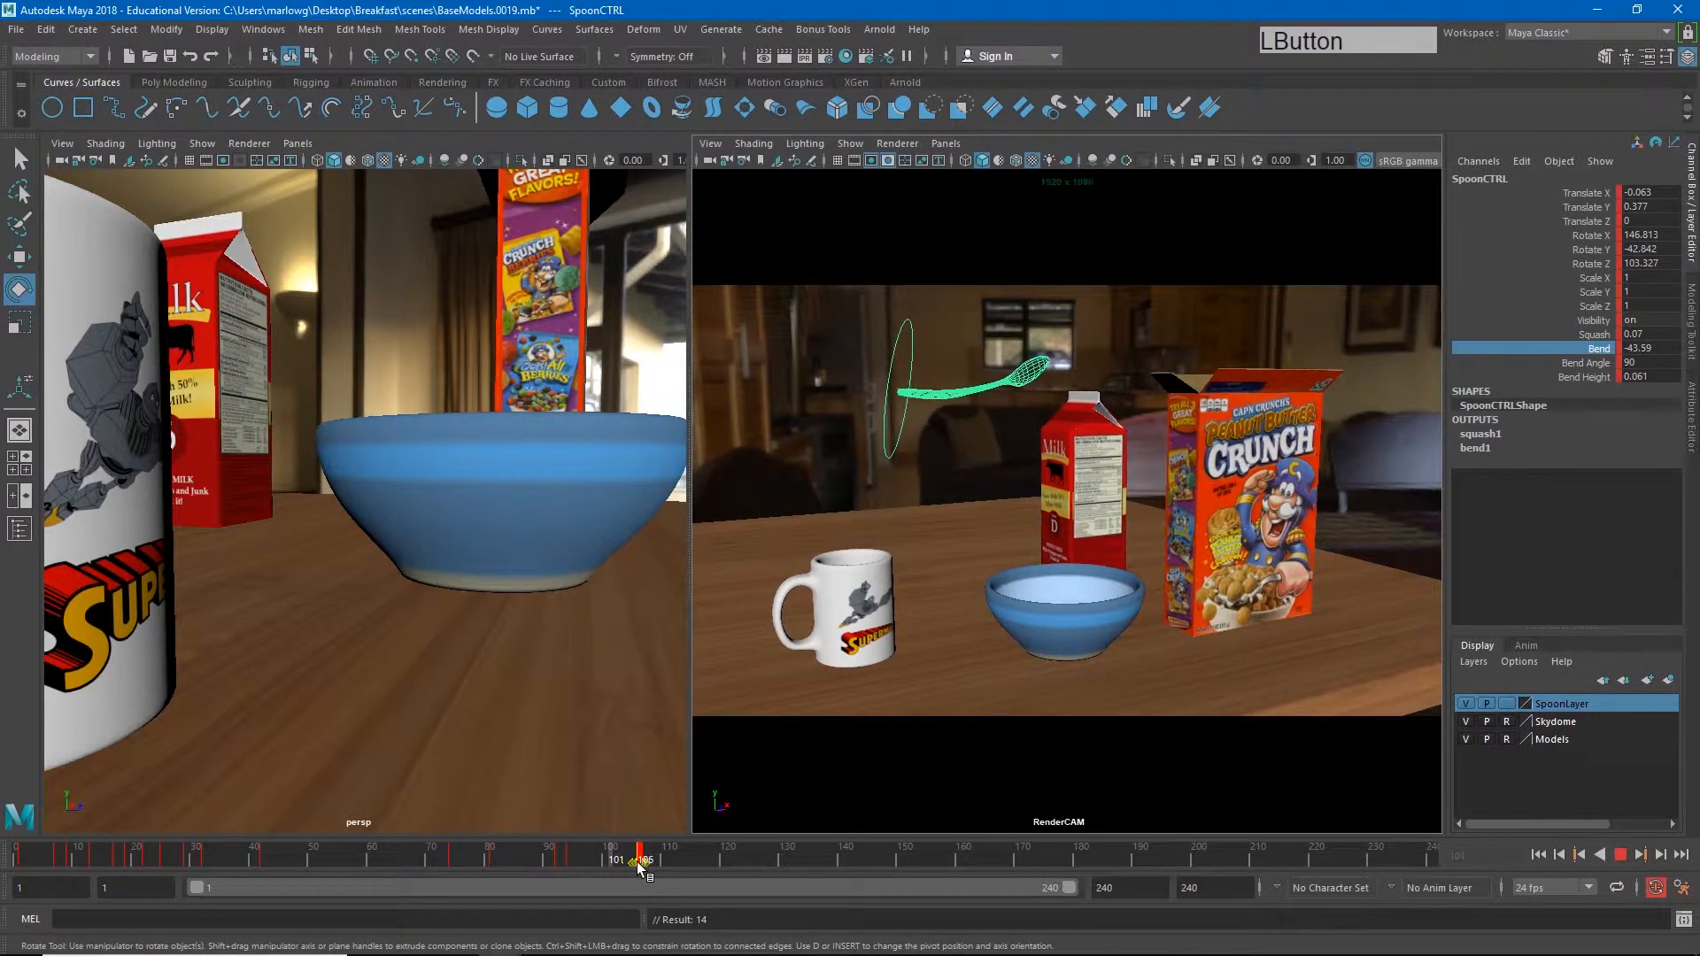
Step: At frame 116, lower the spoon toward the bowl to about Translate Y 0.179 and rotate it to about 140.3, -69.9, 80.1
drag(528, 857, 694, 857)
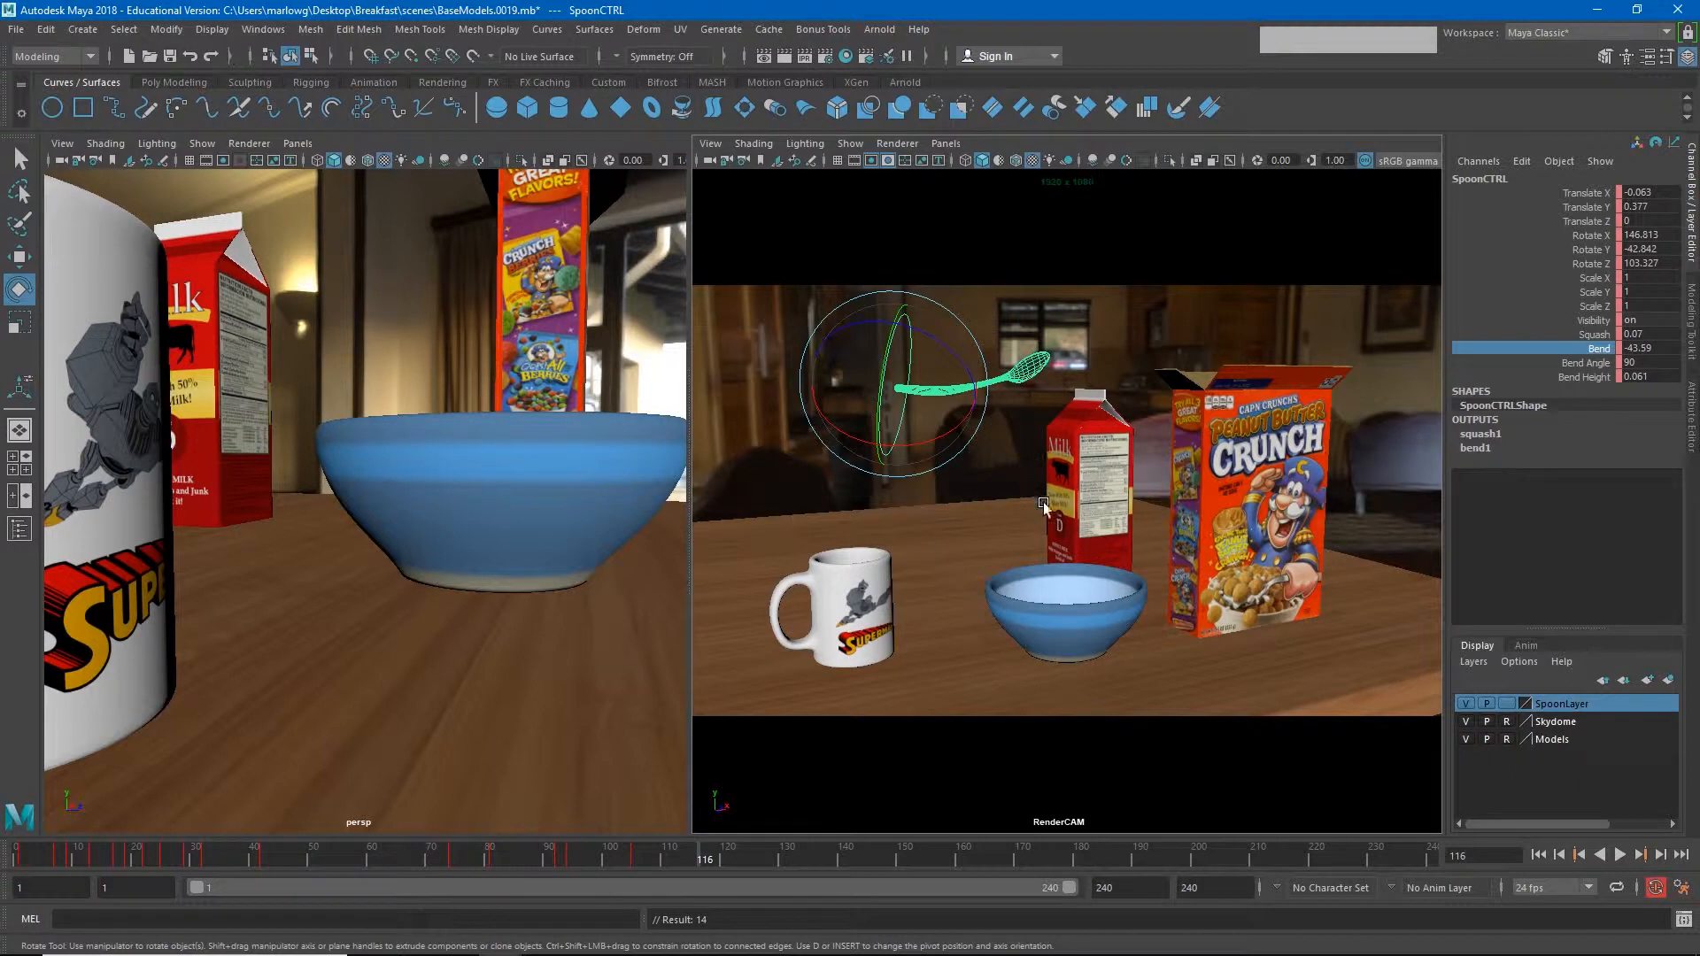
key(w)
drag(897, 345, 974, 638)
key(e)
drag(975, 635, 974, 595)
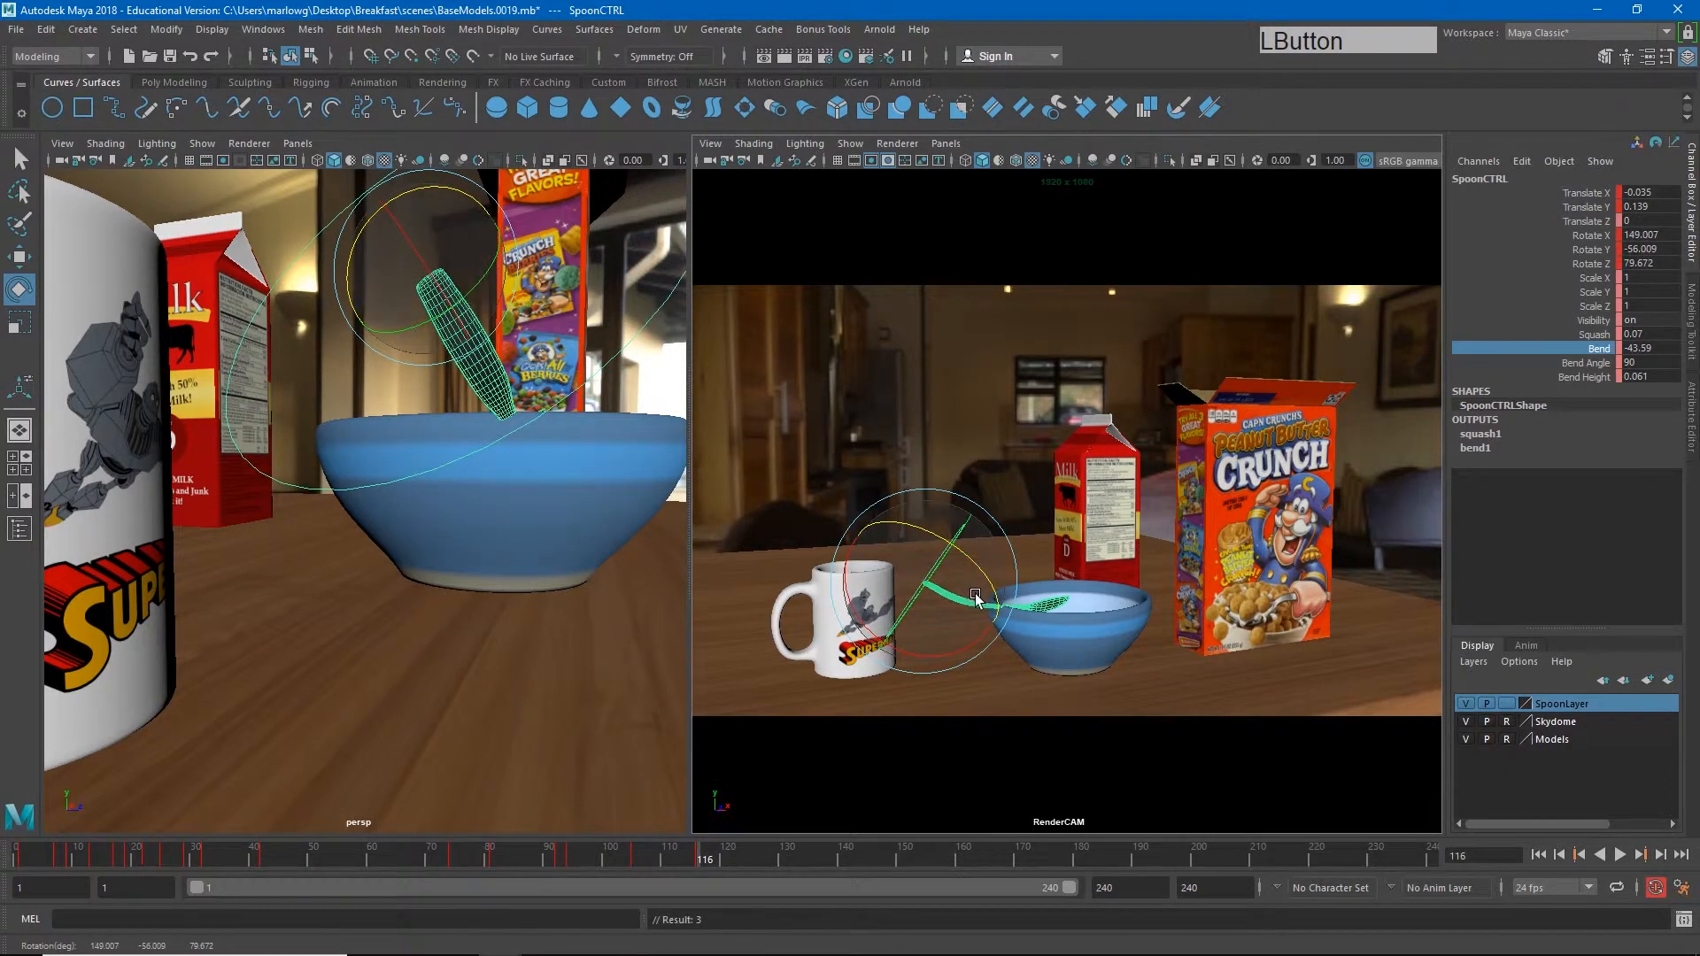
key(w)
drag(922, 535, 964, 596)
key(e)
drag(918, 541, 875, 505)
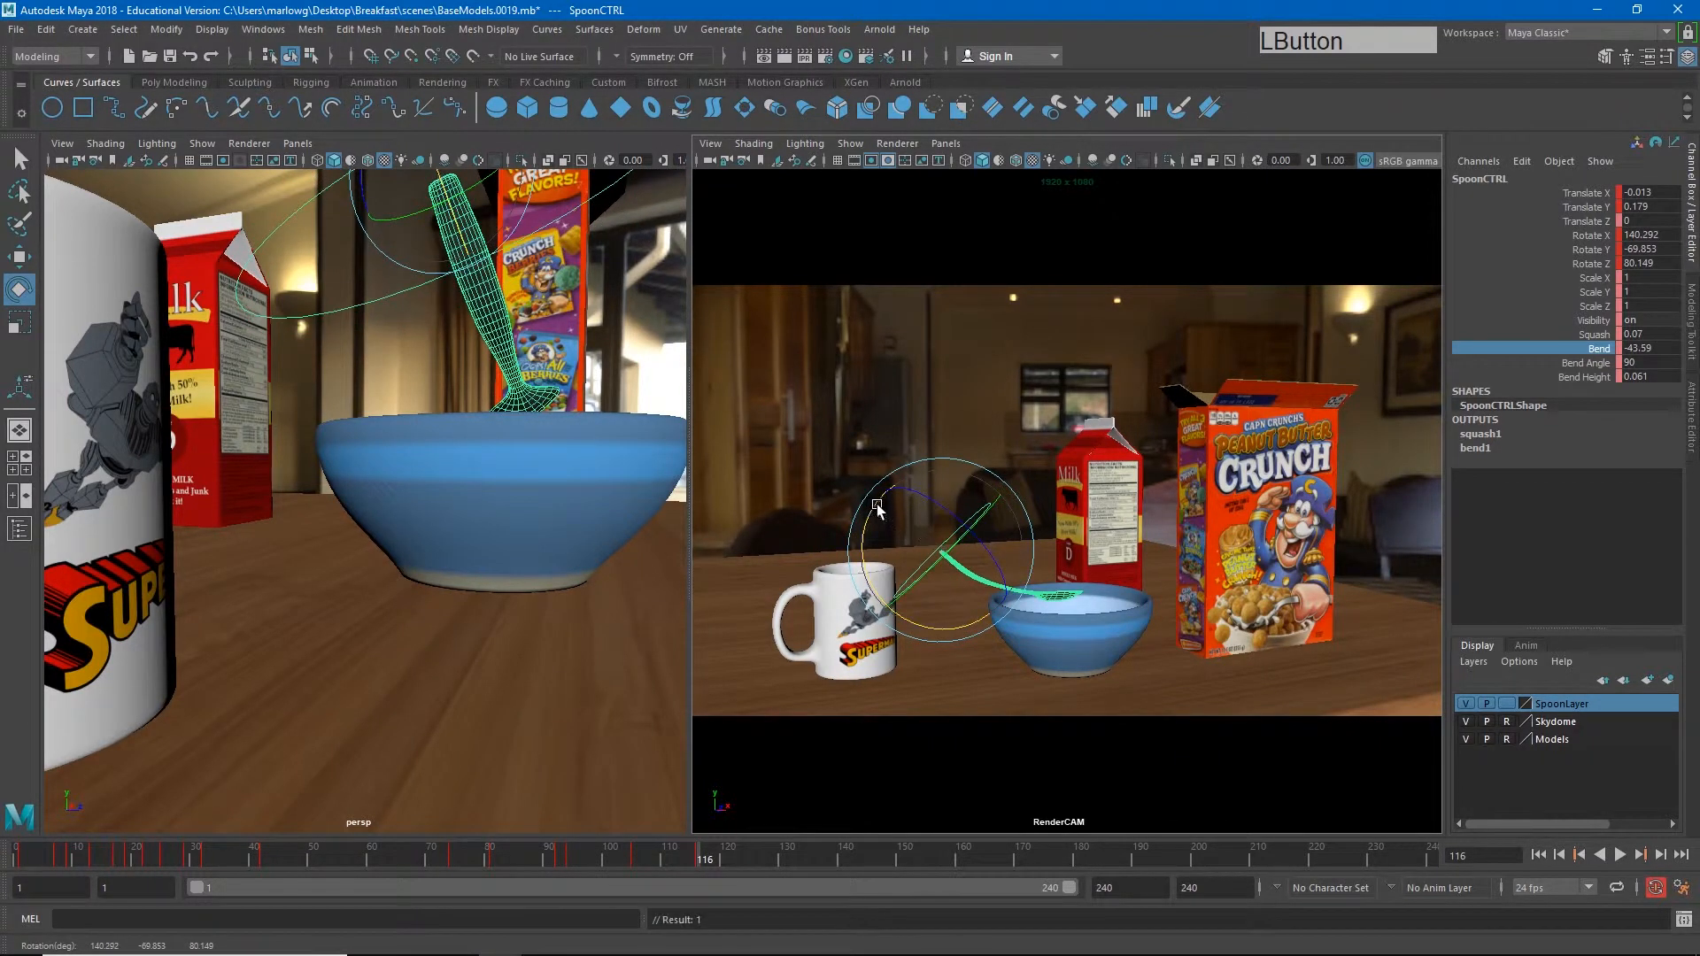
Step: Set the spoon's Bend to about -64.79 and its Bend Height to about 0.091 at frame 116
middle_drag(868, 587, 799, 586)
click(1607, 377)
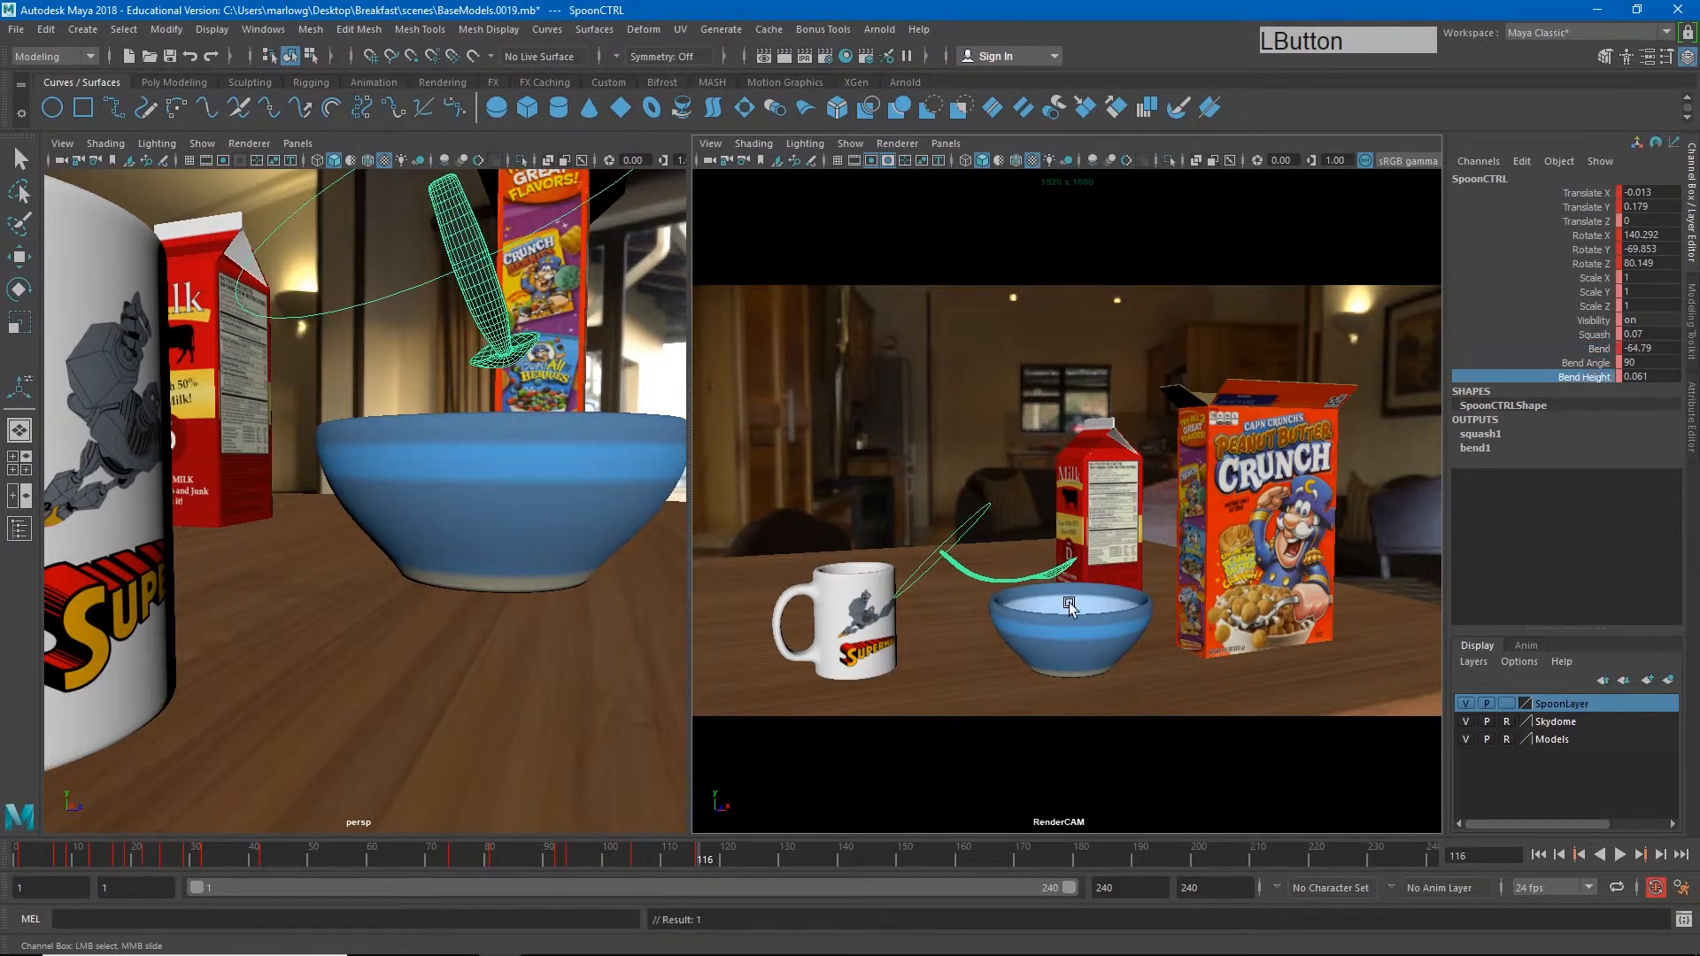
ctrl+middle_drag(1070, 609, 1033, 600)
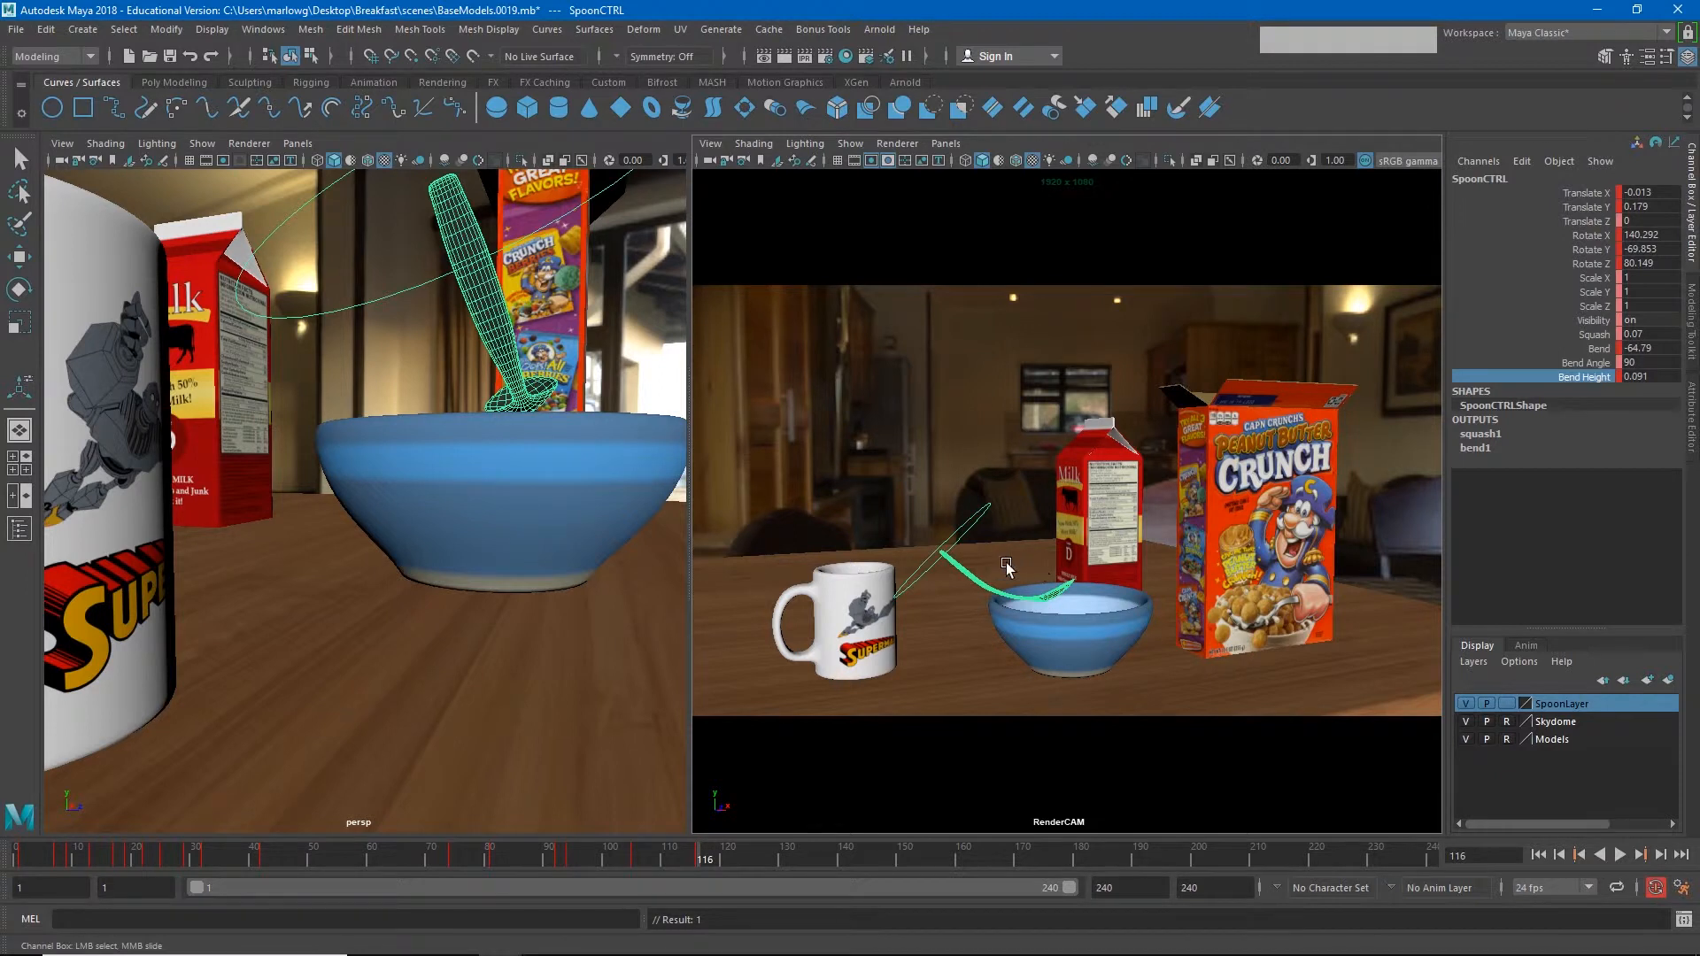
Step: Move the bent spoon into the bowl at frame 116, to about Translate X 0.011, Y 0.15 and Z -0.017
key(w)
drag(942, 512, 797, 575)
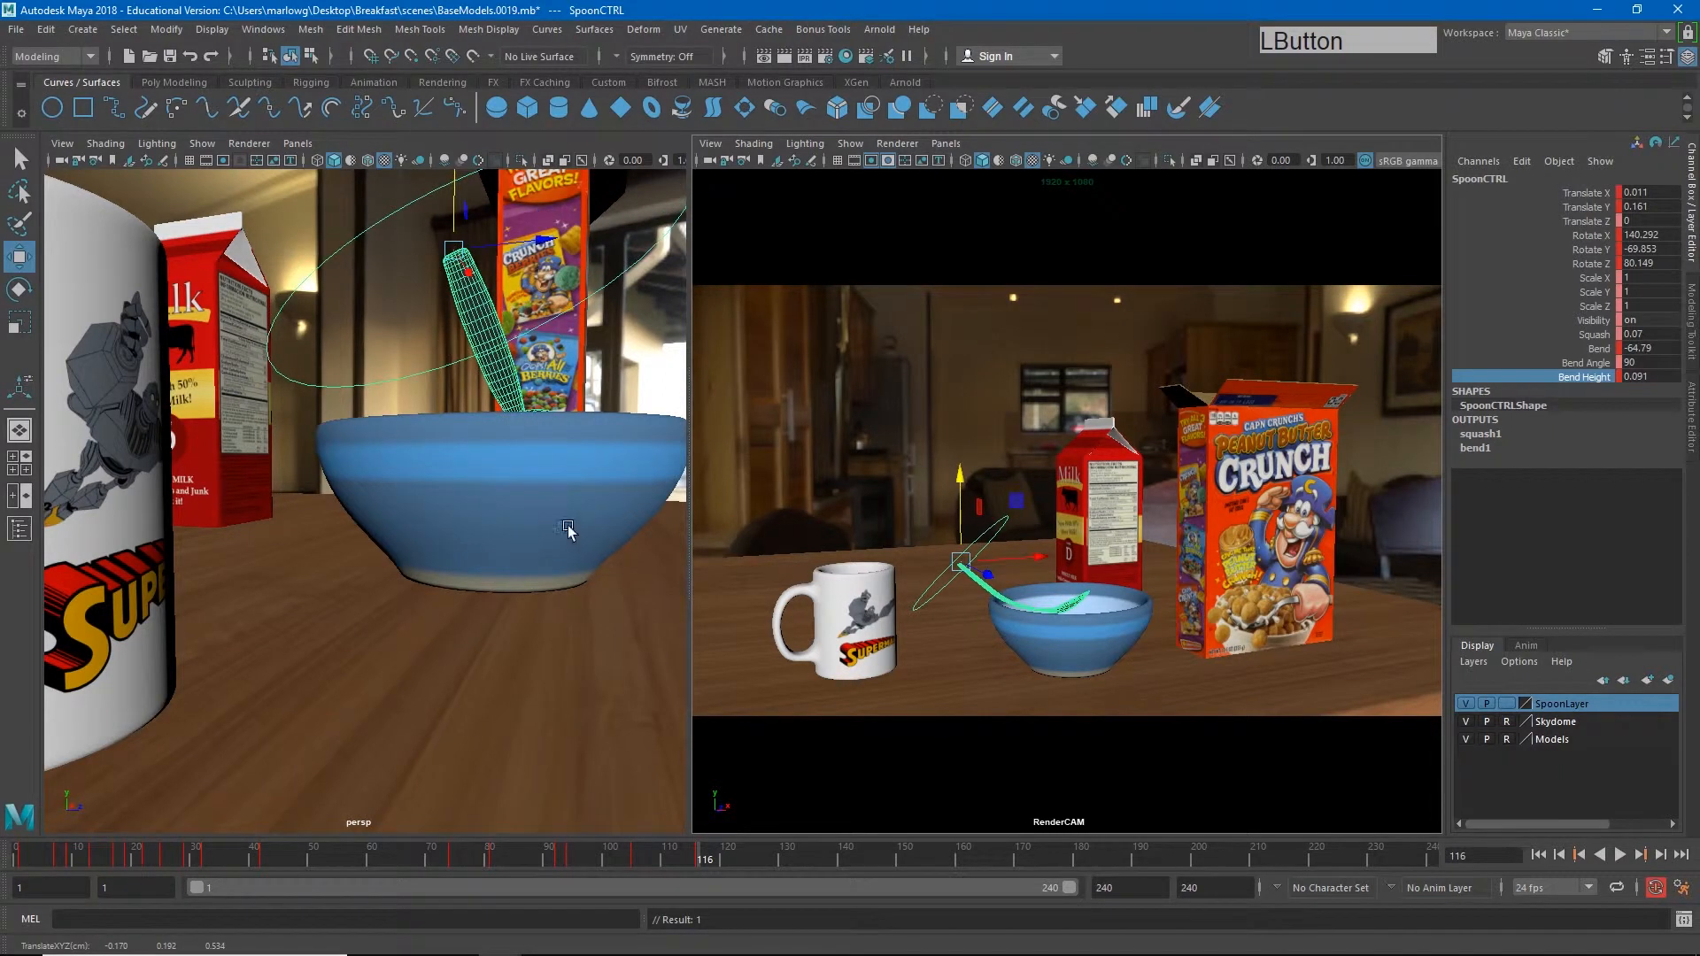
alt+drag(555, 515, 496, 463)
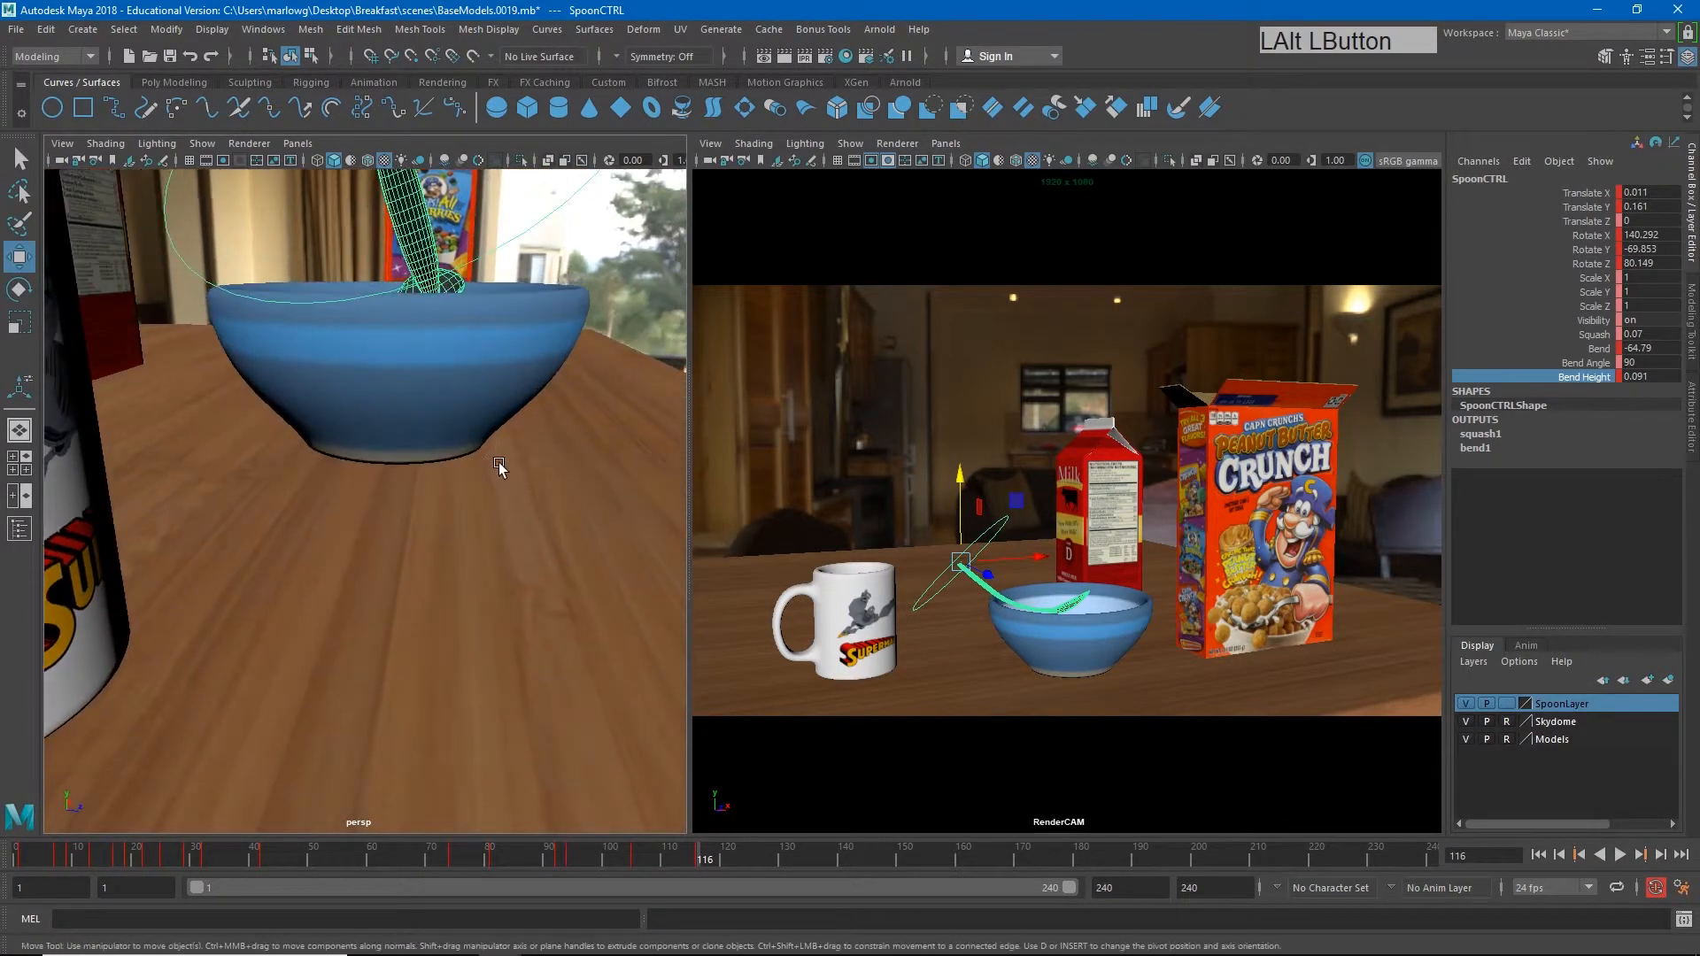
alt+middle_drag(496, 463, 531, 562)
drag(531, 561, 392, 520)
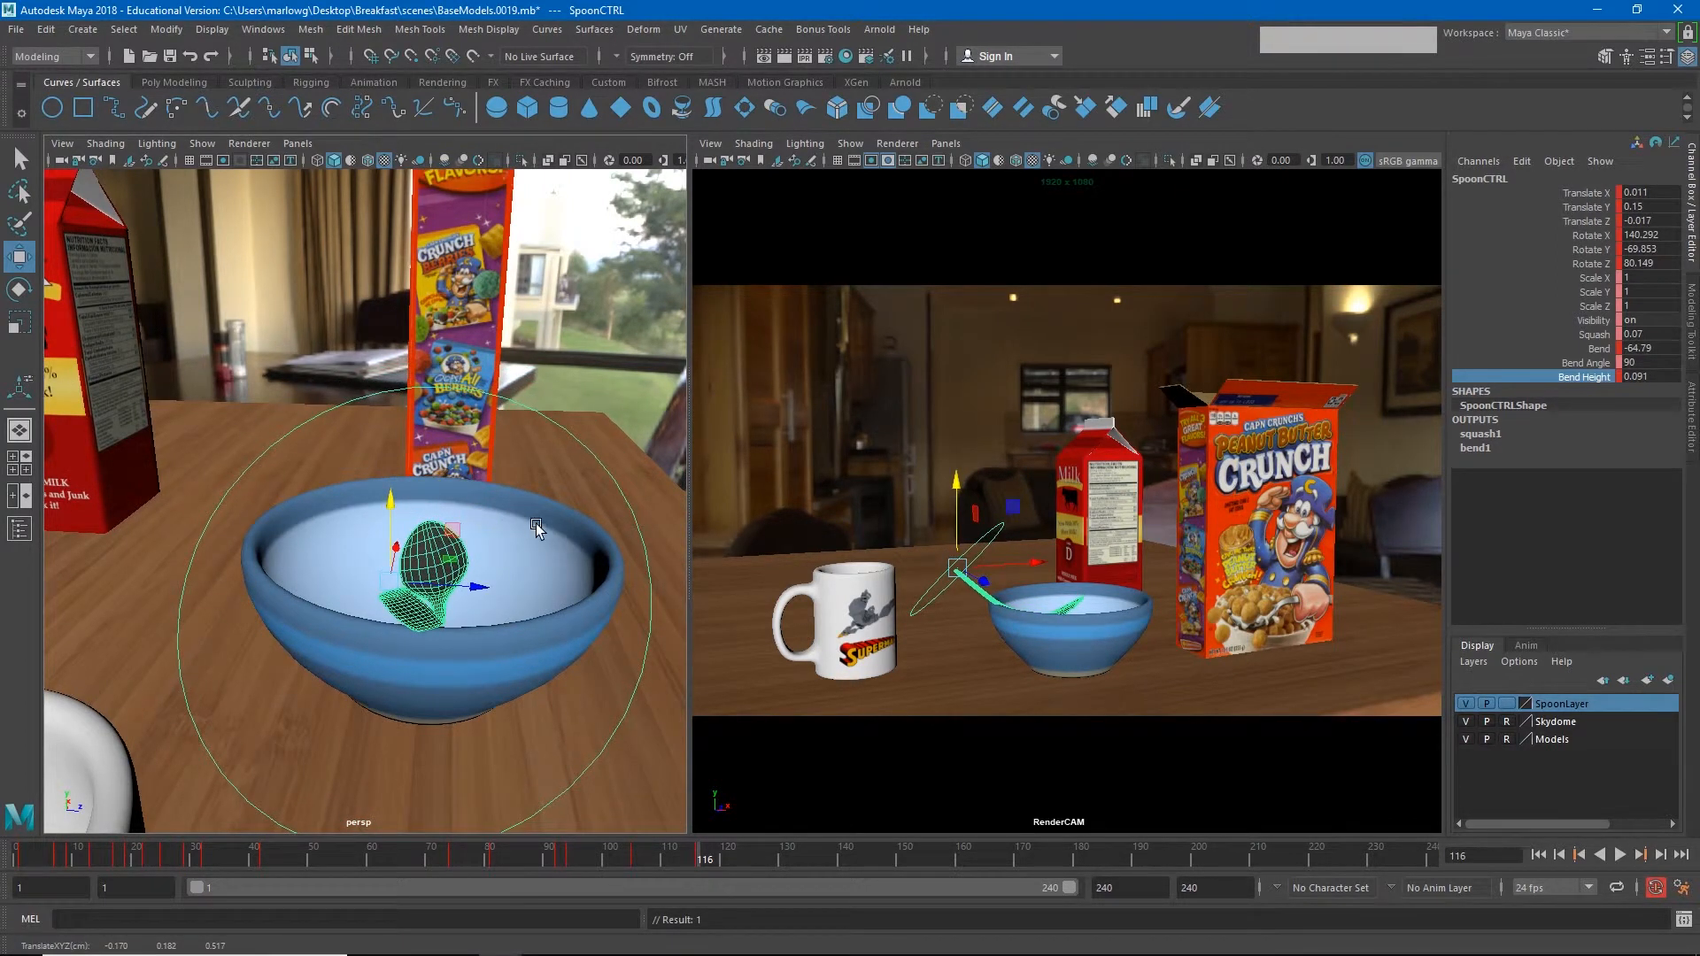
click(394, 520)
click(521, 416)
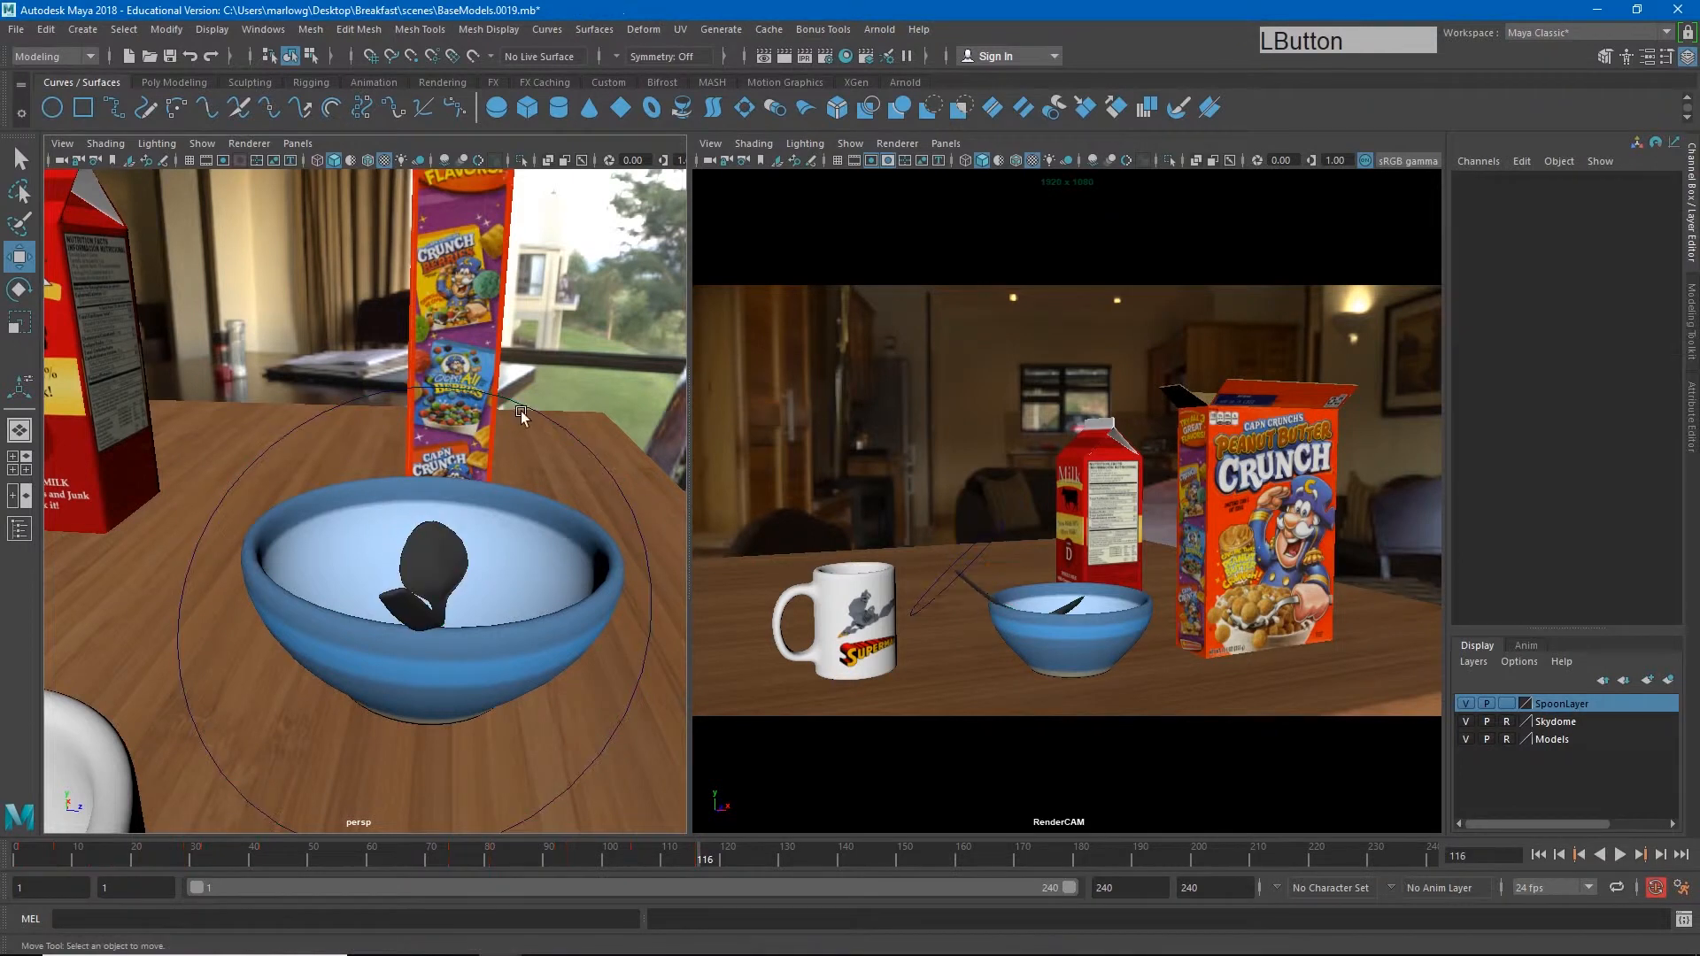
click(534, 413)
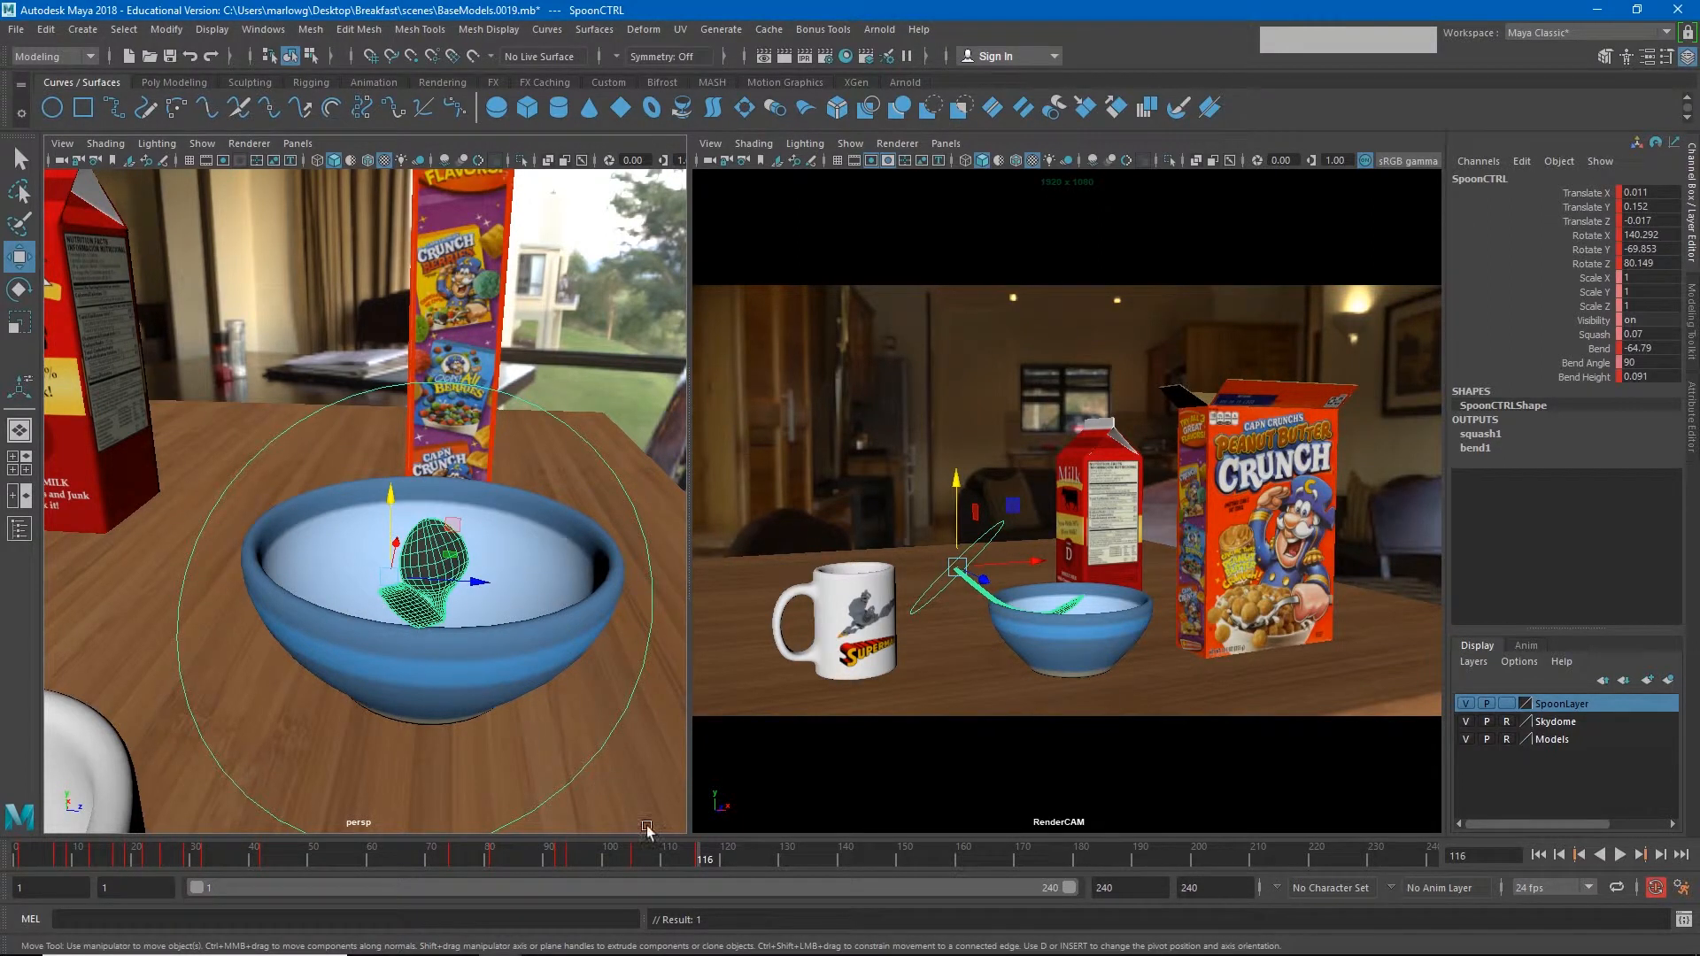
Step: Step through the spoon's keyed poses, comparing the crouch, the leap and the landing in the bowl
click(569, 858)
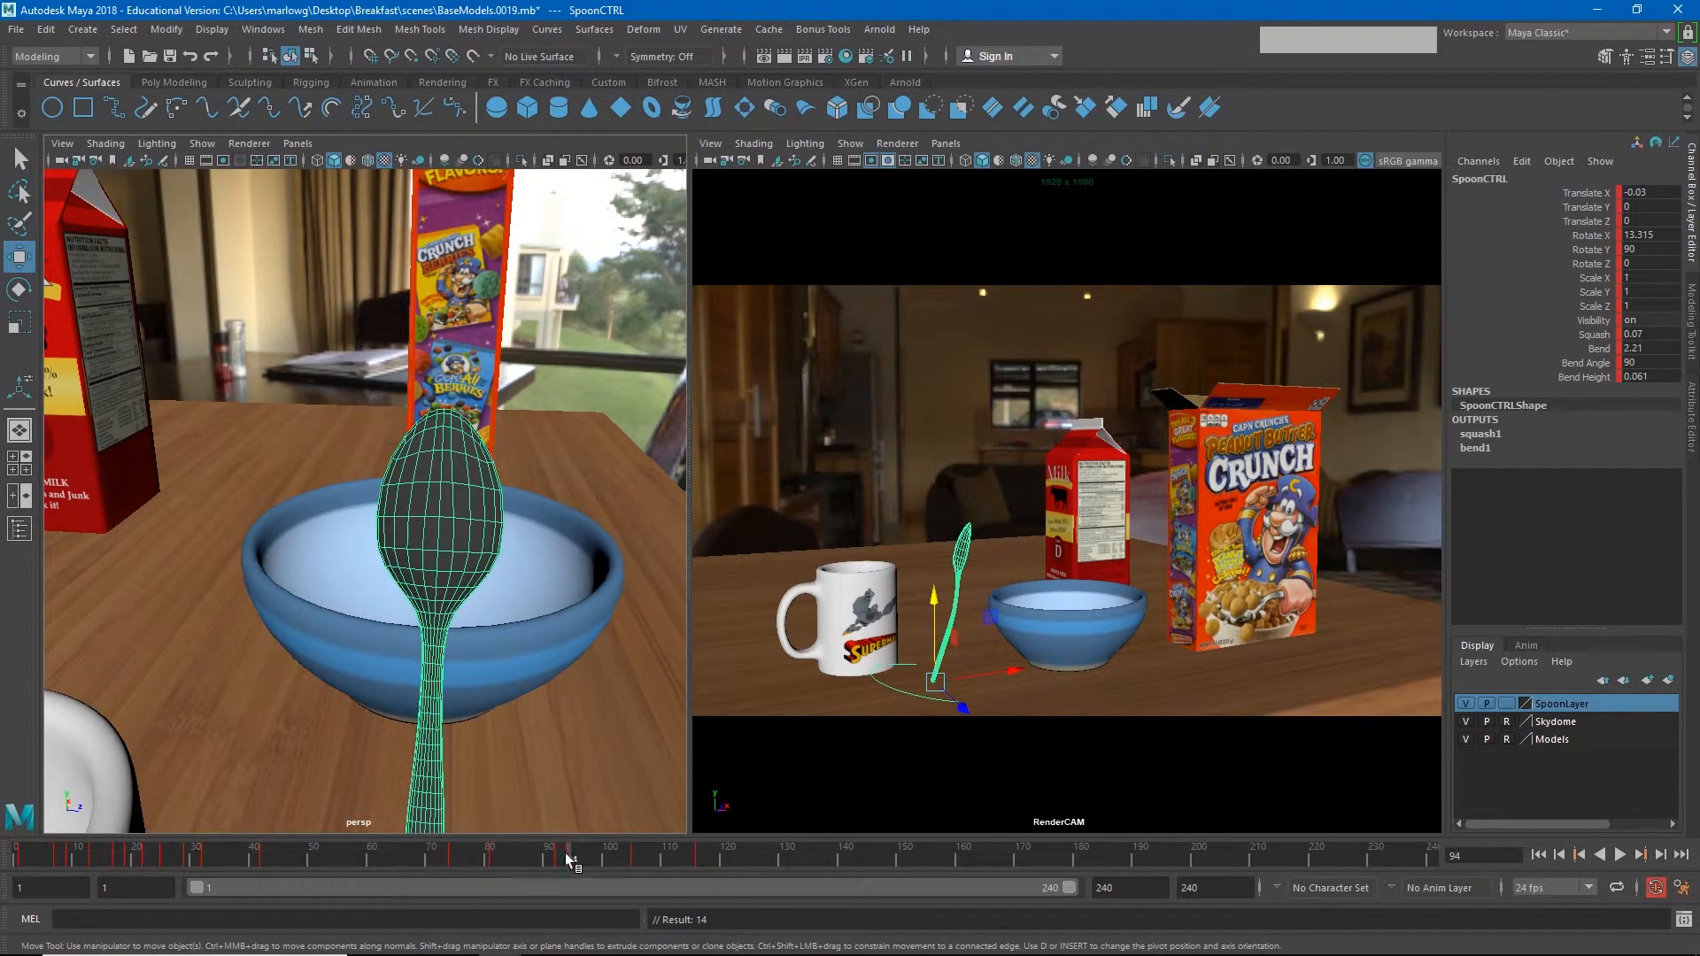
key(period)
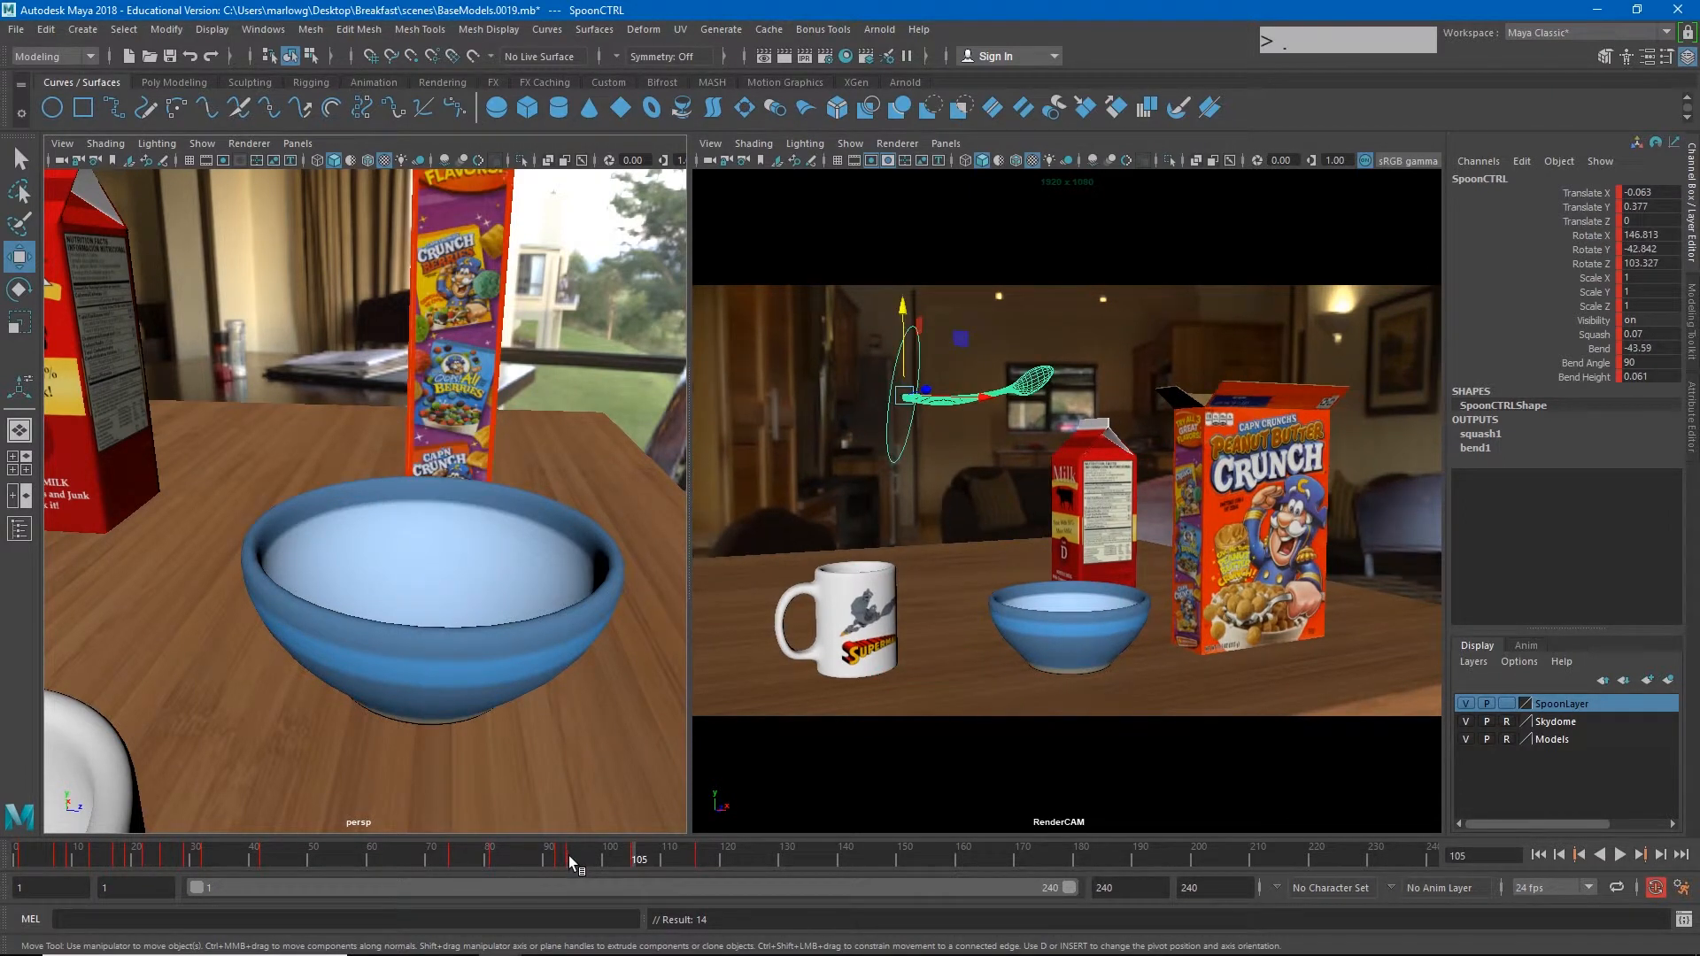
key(period)
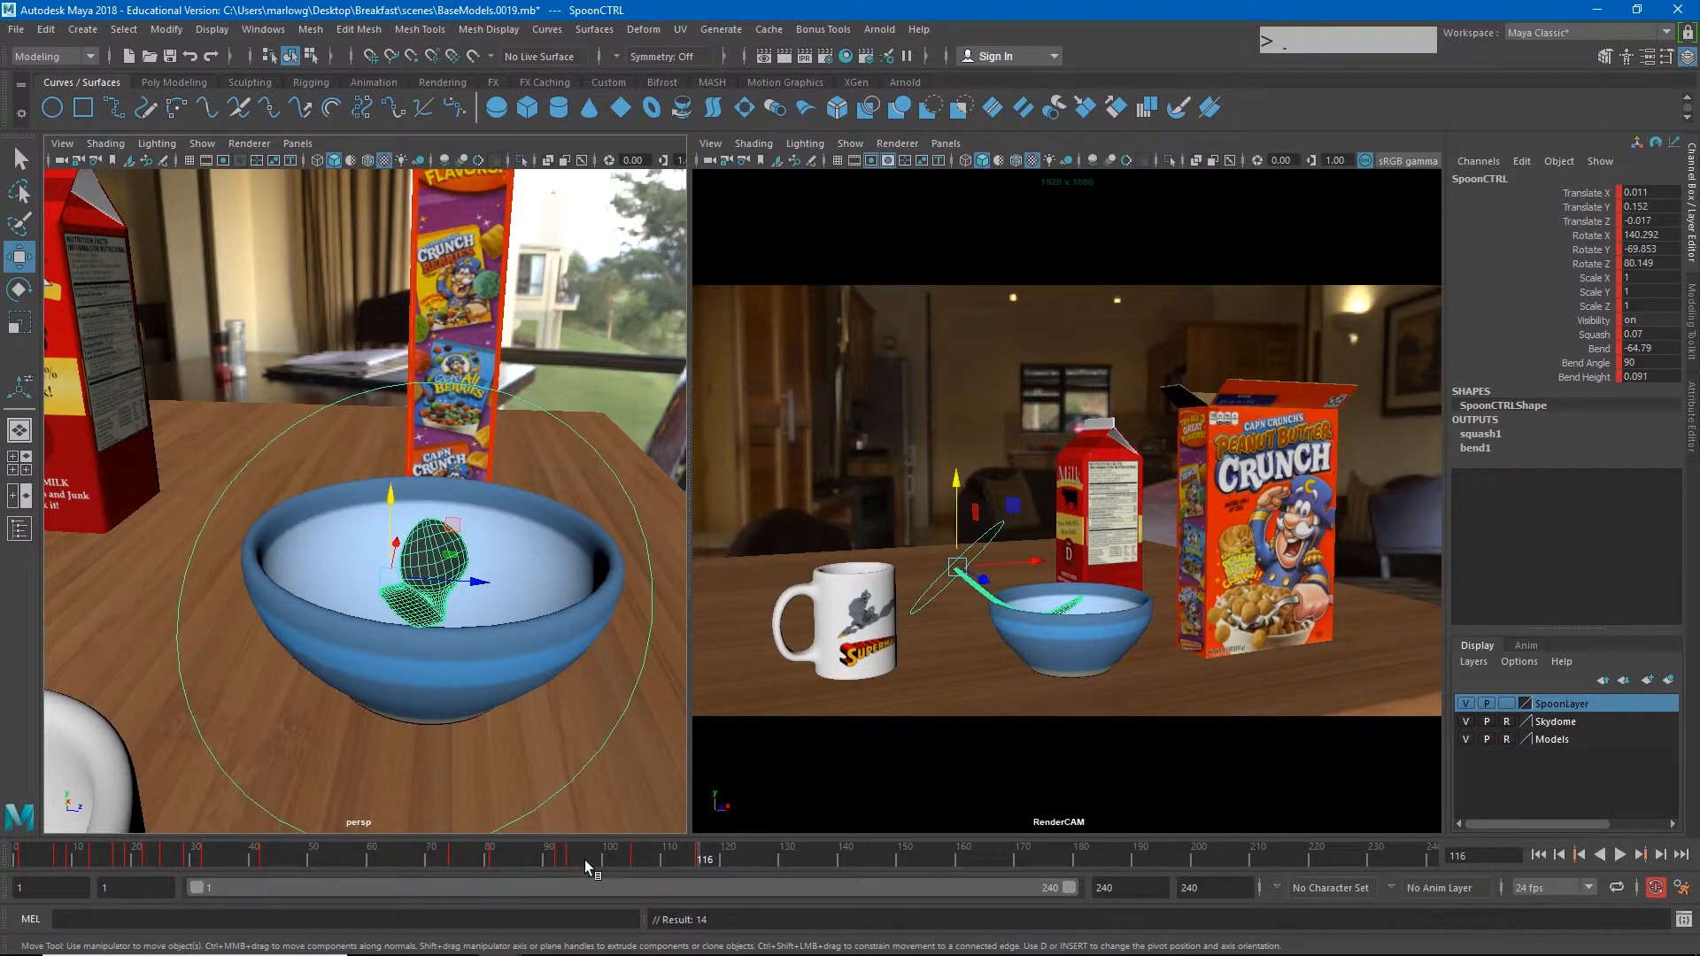
key(comma)
key(comma)
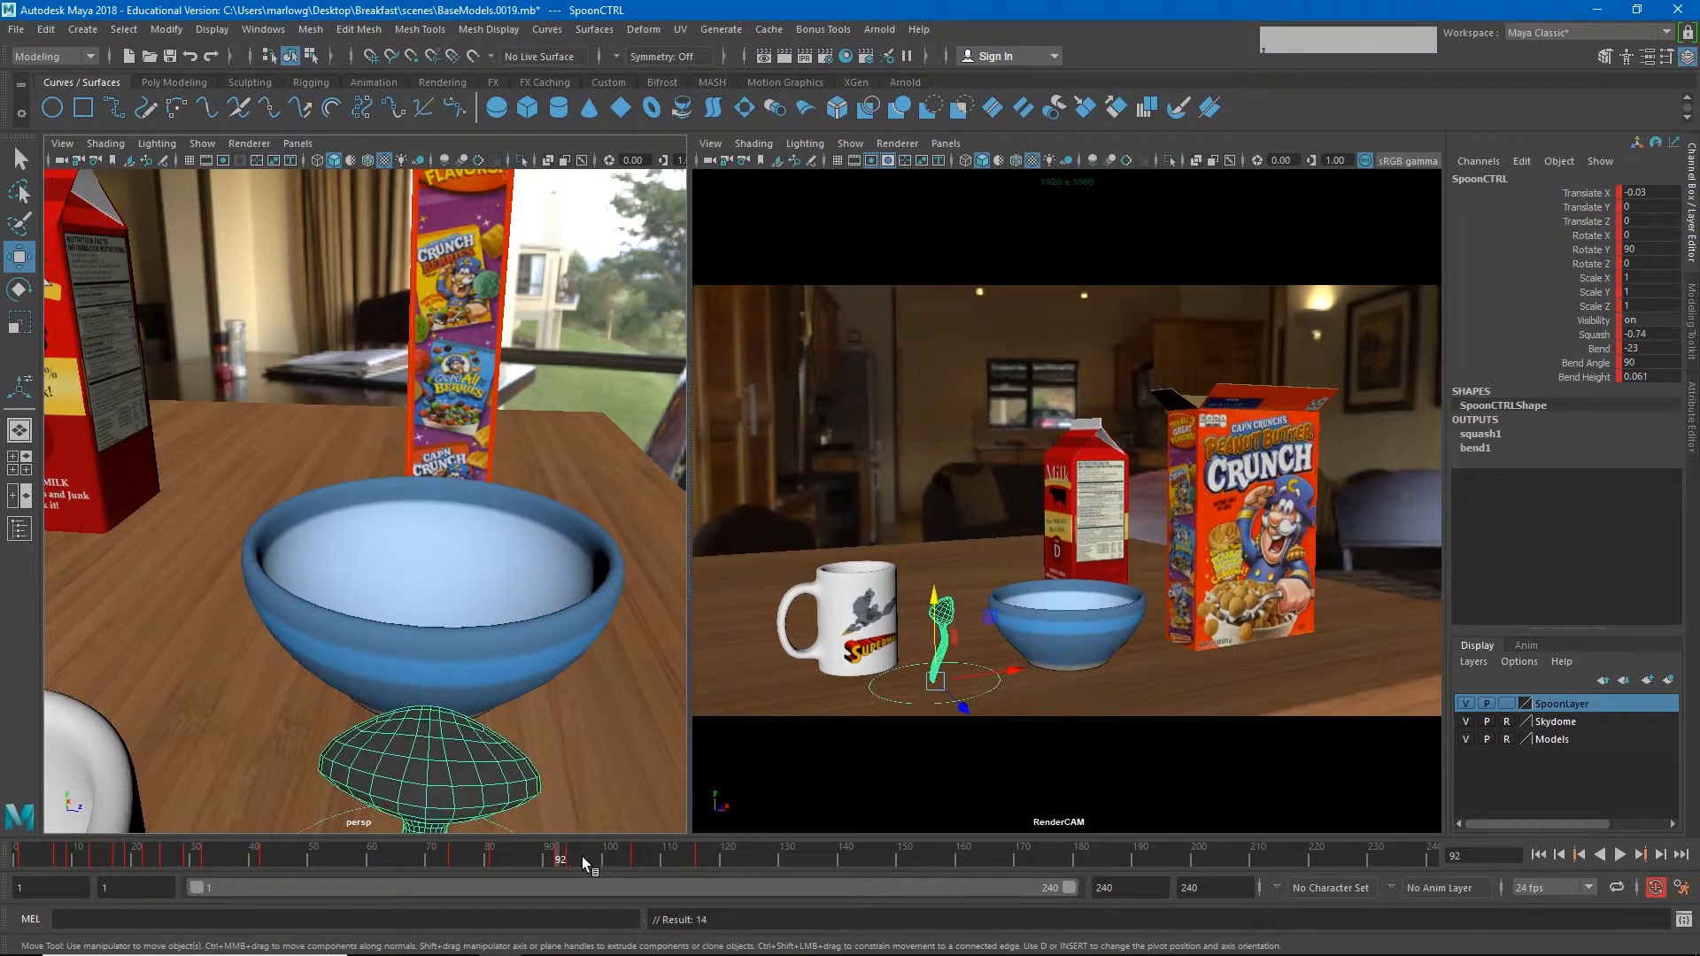
key(comma)
key(comma)
key(comma)
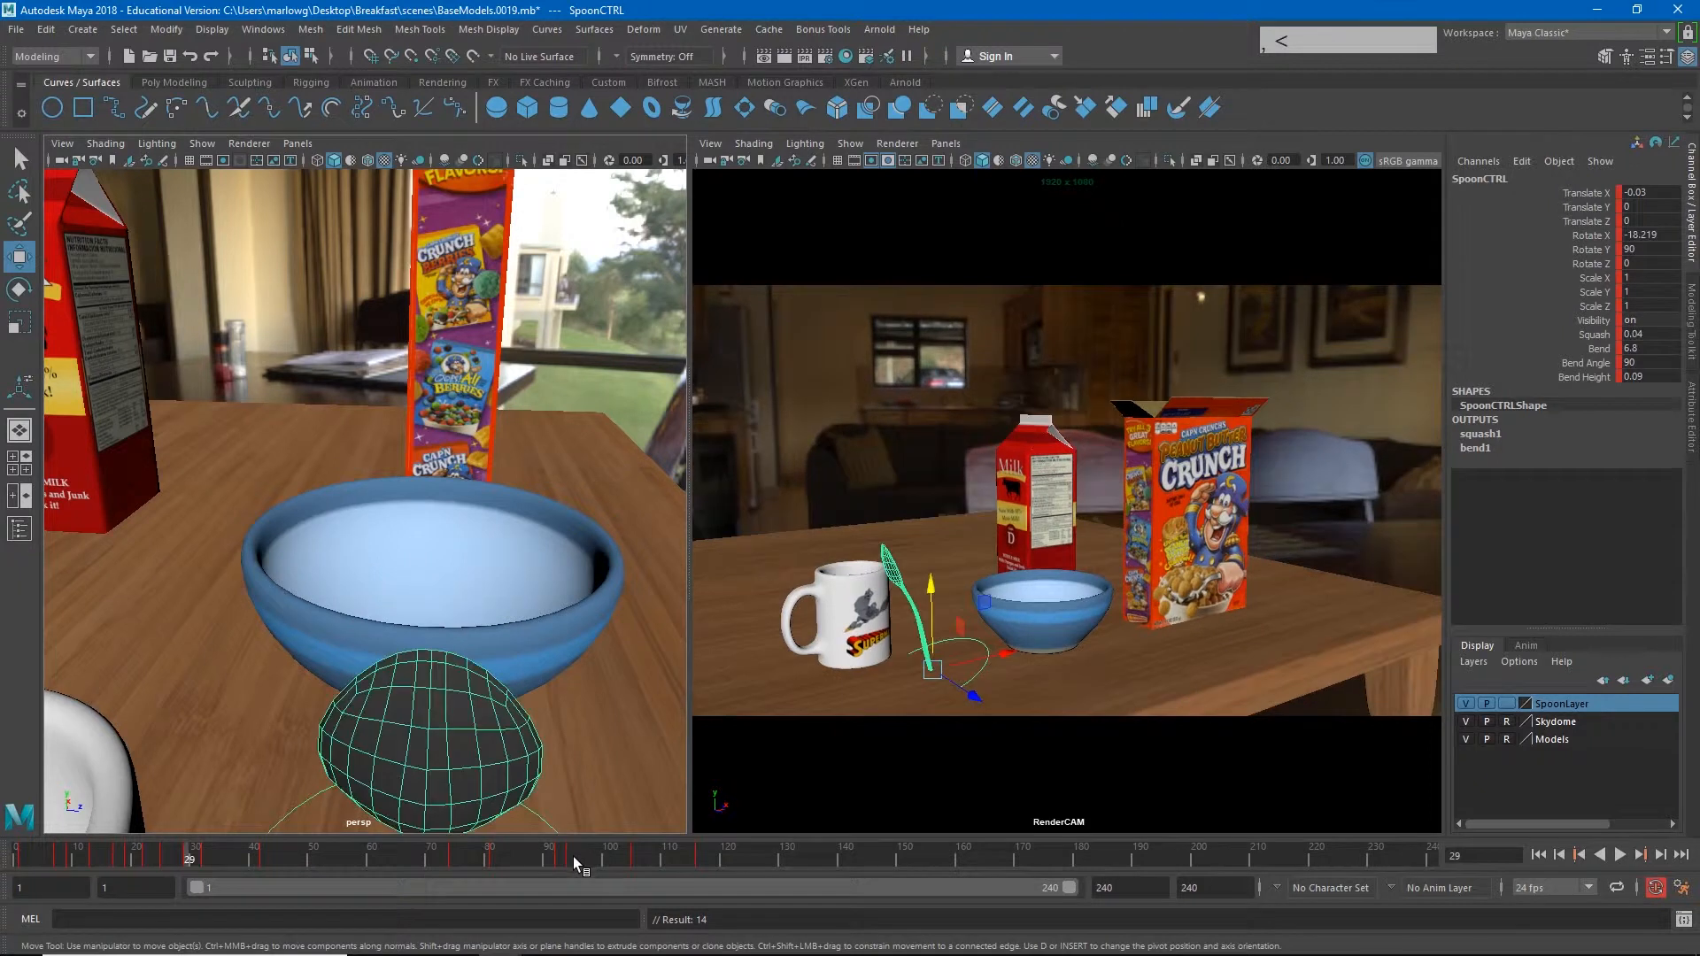
key(period)
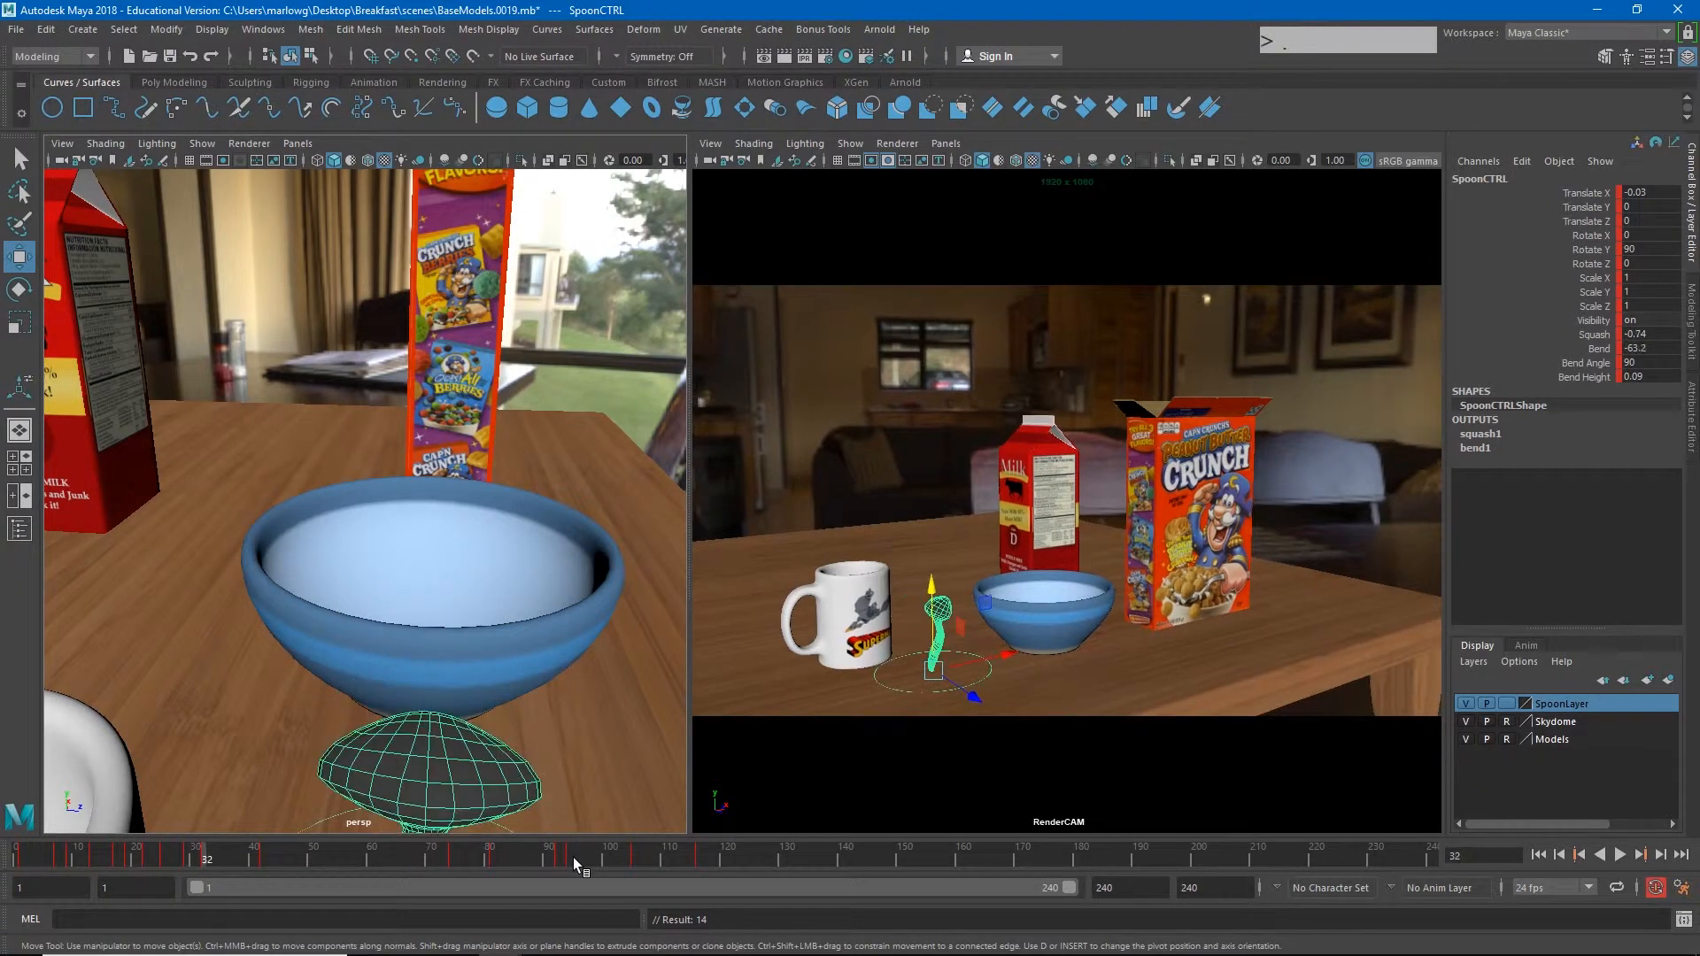
Step: Key the spoon control at frame 119 and set its Squash and Bend to 0 there
drag(637, 857, 714, 859)
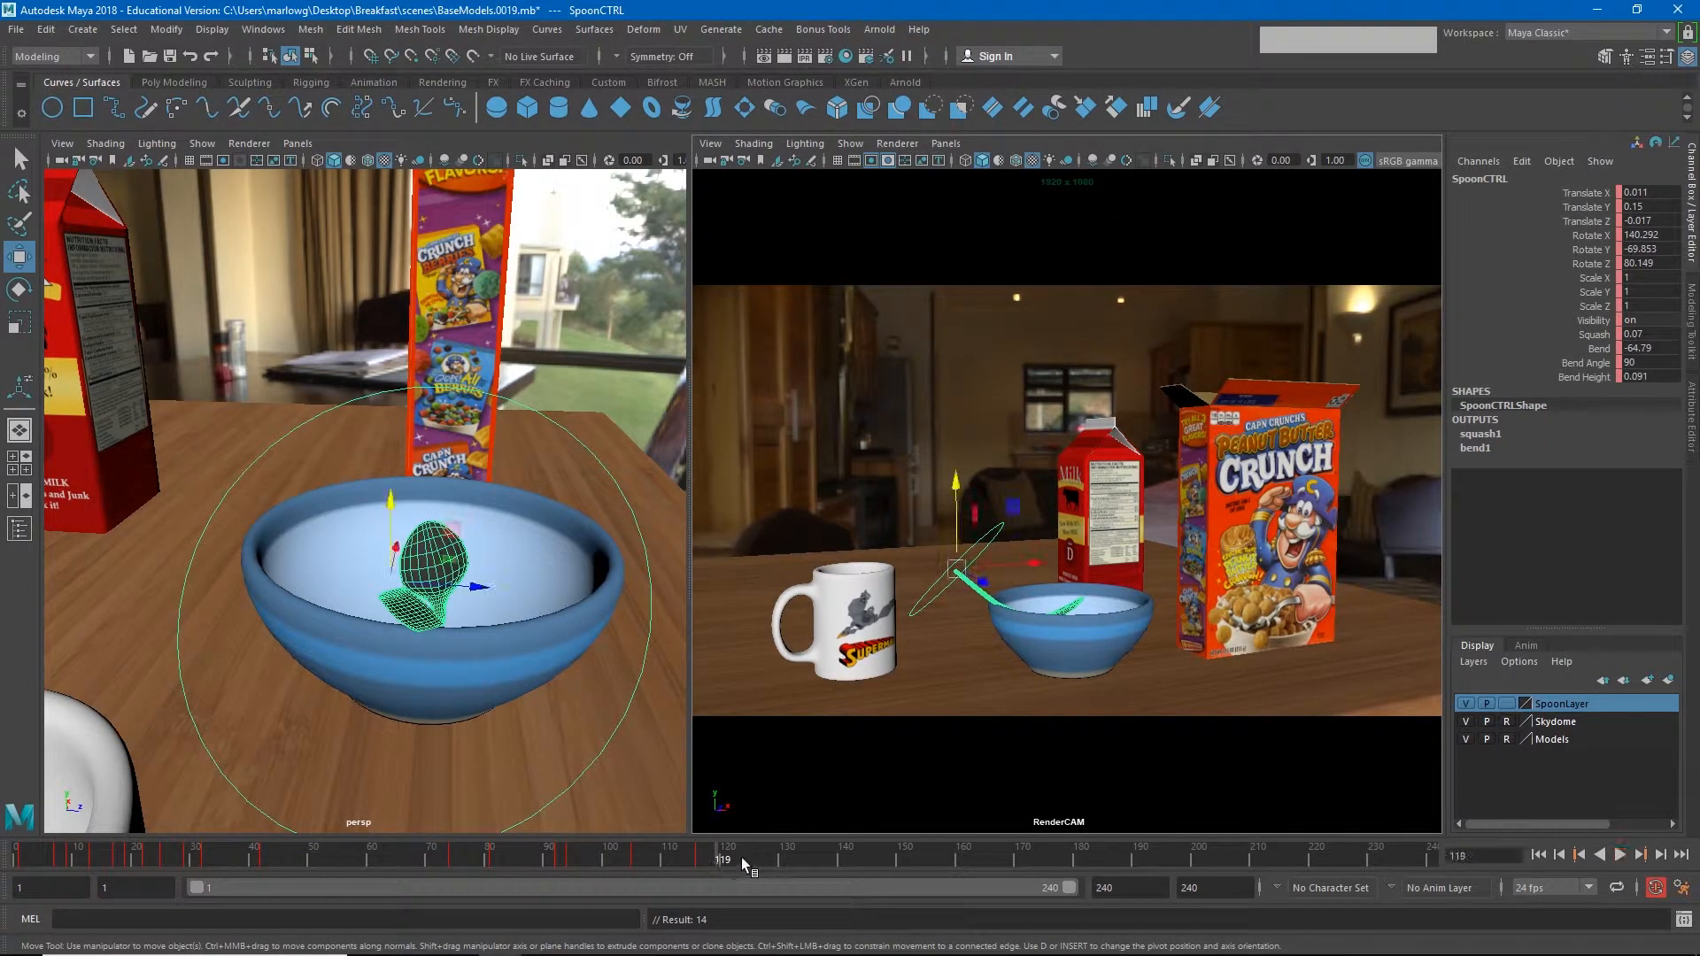
key(s)
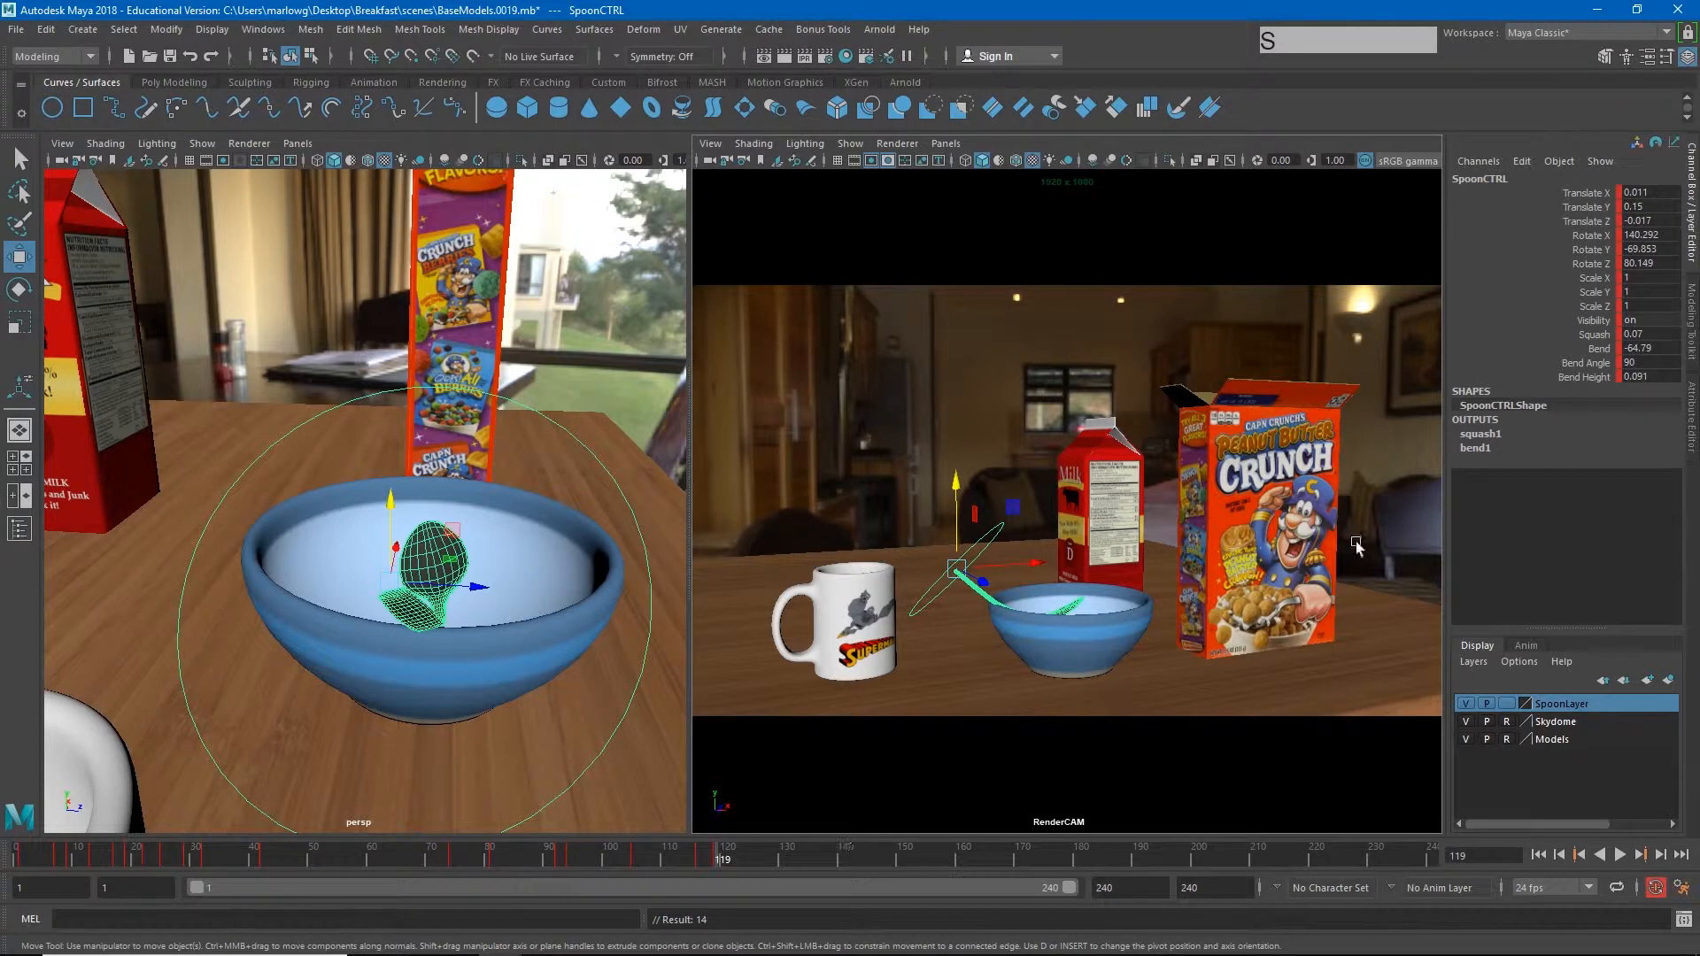
click(700, 860)
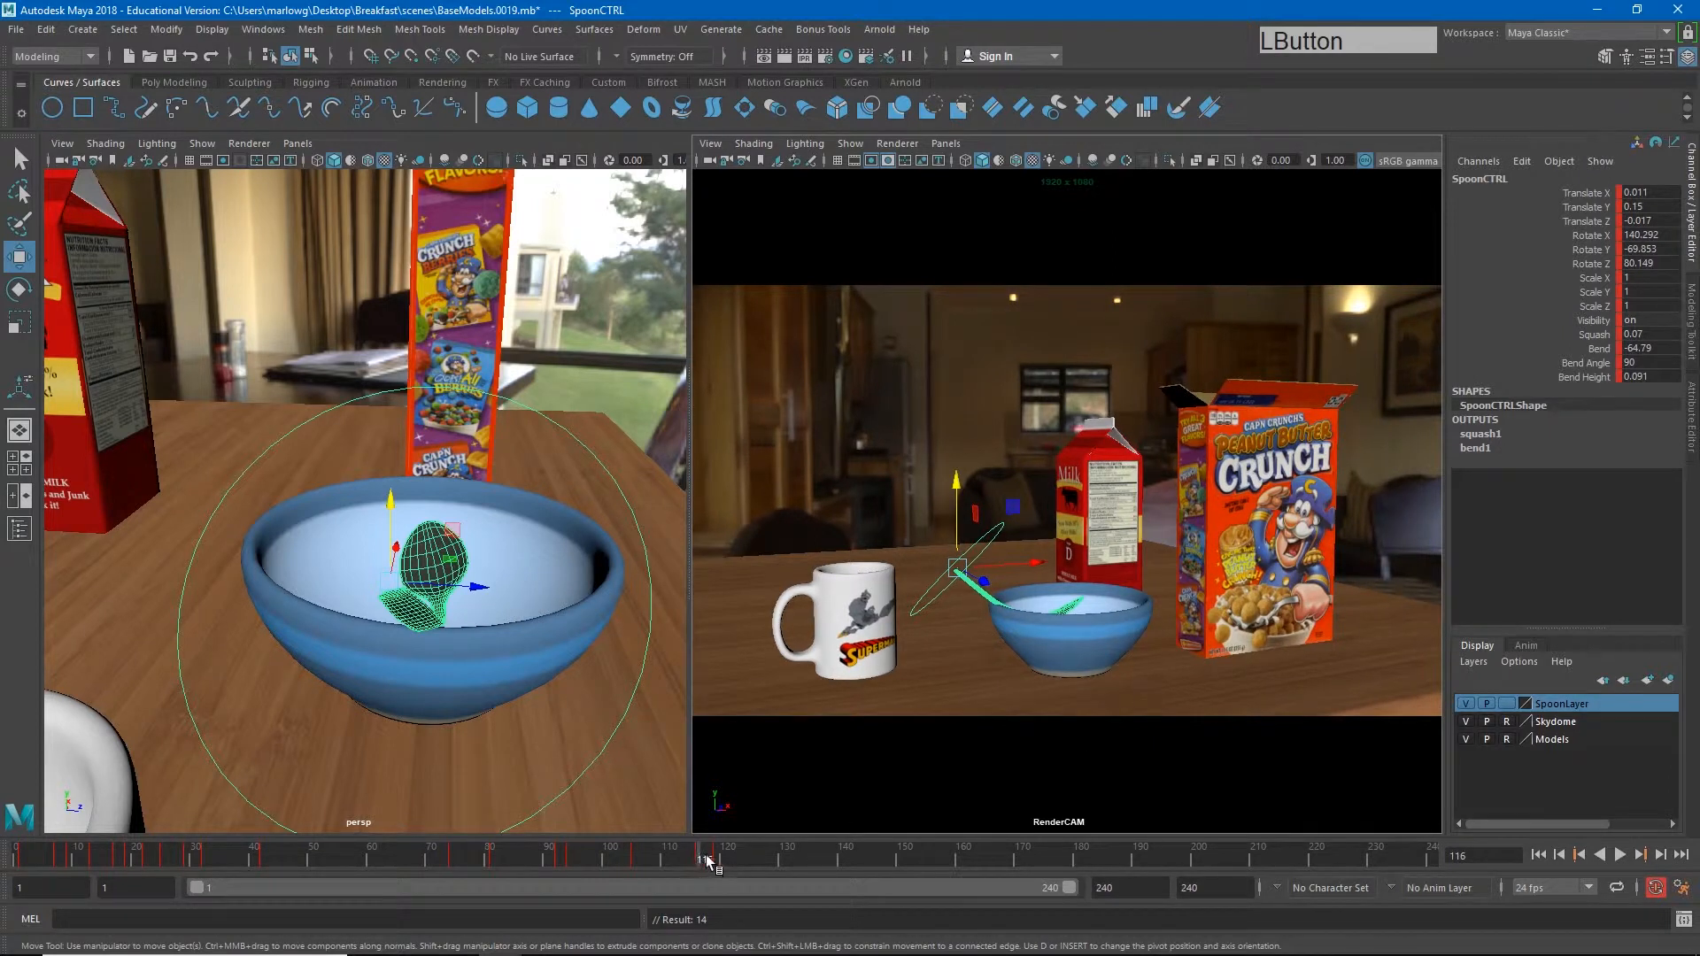
drag(1654, 333, 1649, 343)
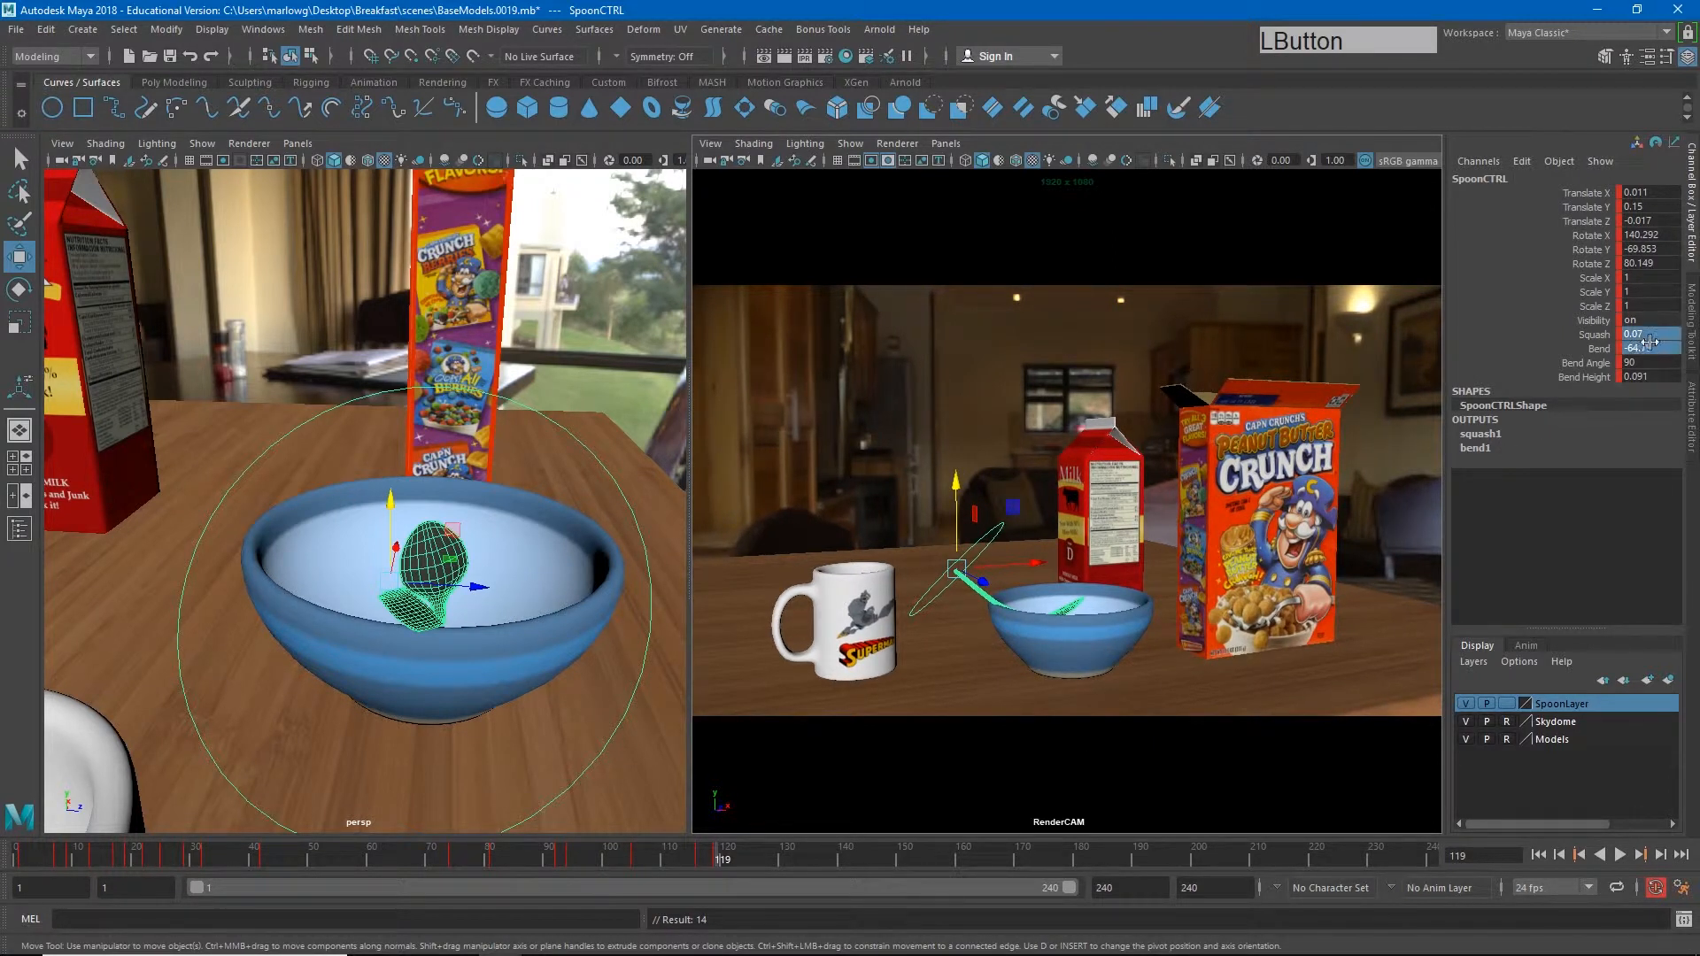
text(0)
key(Return)
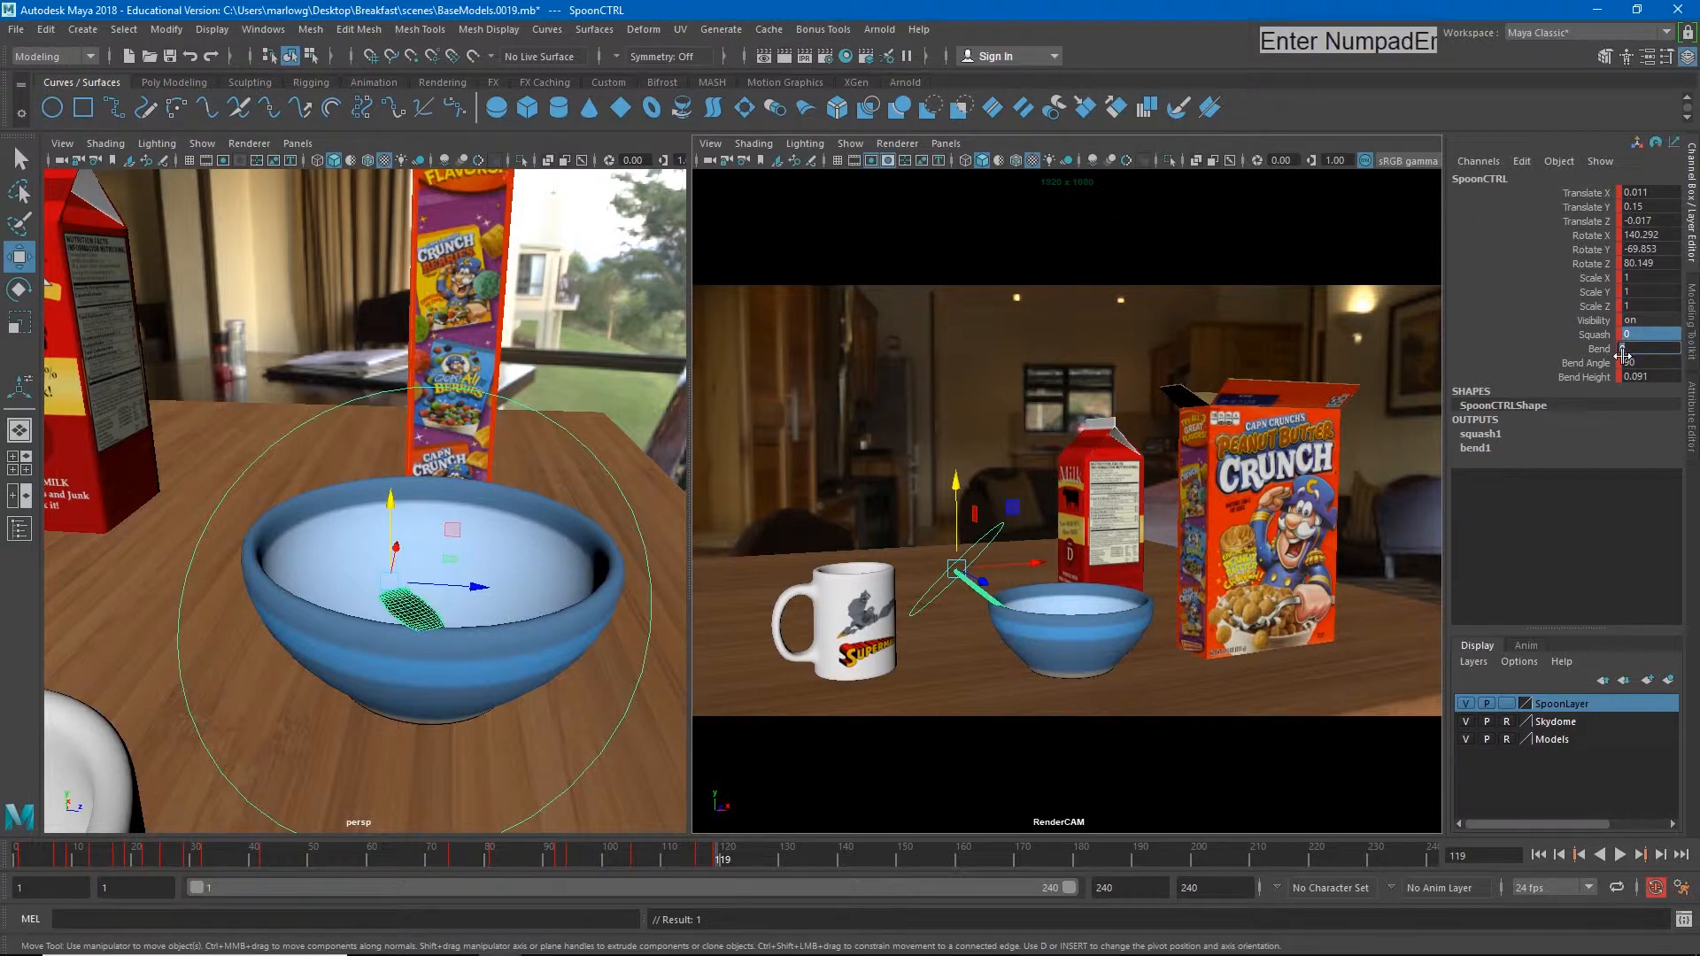
Step: At frame 119, place the spoon at about Translate X 0.049, Y 0.163 and rotate it to about 40.9, -77.3, 182.4, leaning in the bowl
mouse_move(1004, 518)
mouse_down()
mouse_move(1018, 577)
mouse_move(964, 566)
mouse_move(1010, 567)
mouse_move(975, 508)
mouse_move(975, 532)
mouse_up()
key(e)
key(w)
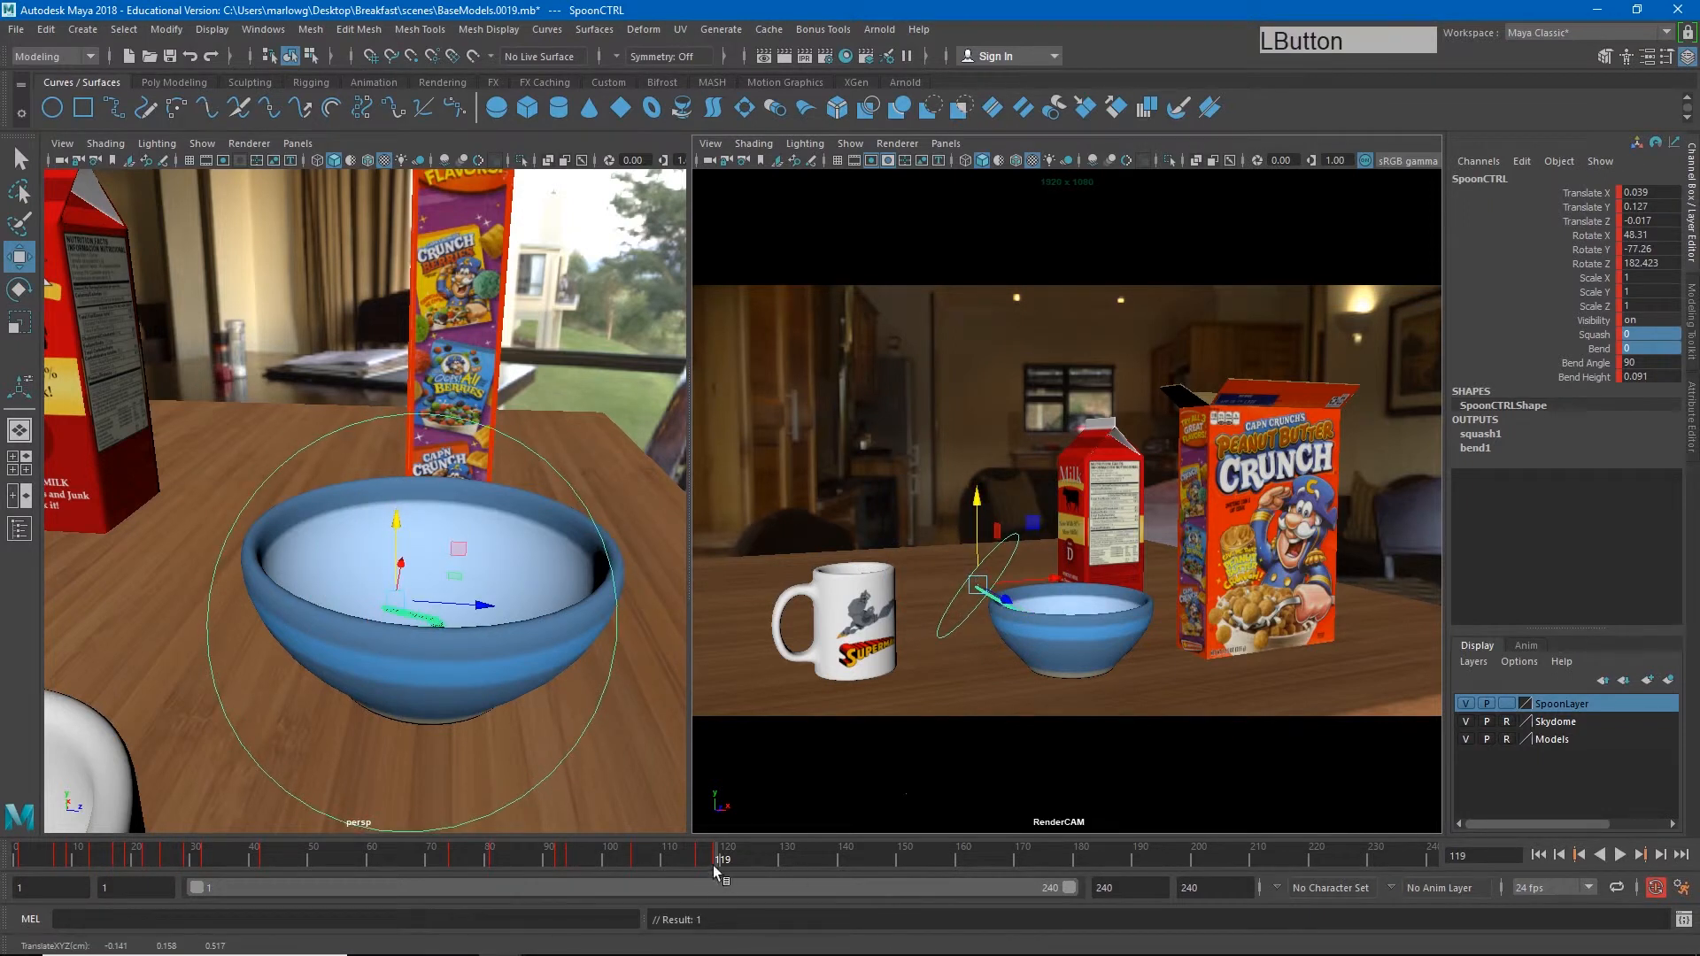
mouse_move(711, 861)
mouse_down()
mouse_move(671, 852)
mouse_move(728, 853)
mouse_move(714, 857)
mouse_up()
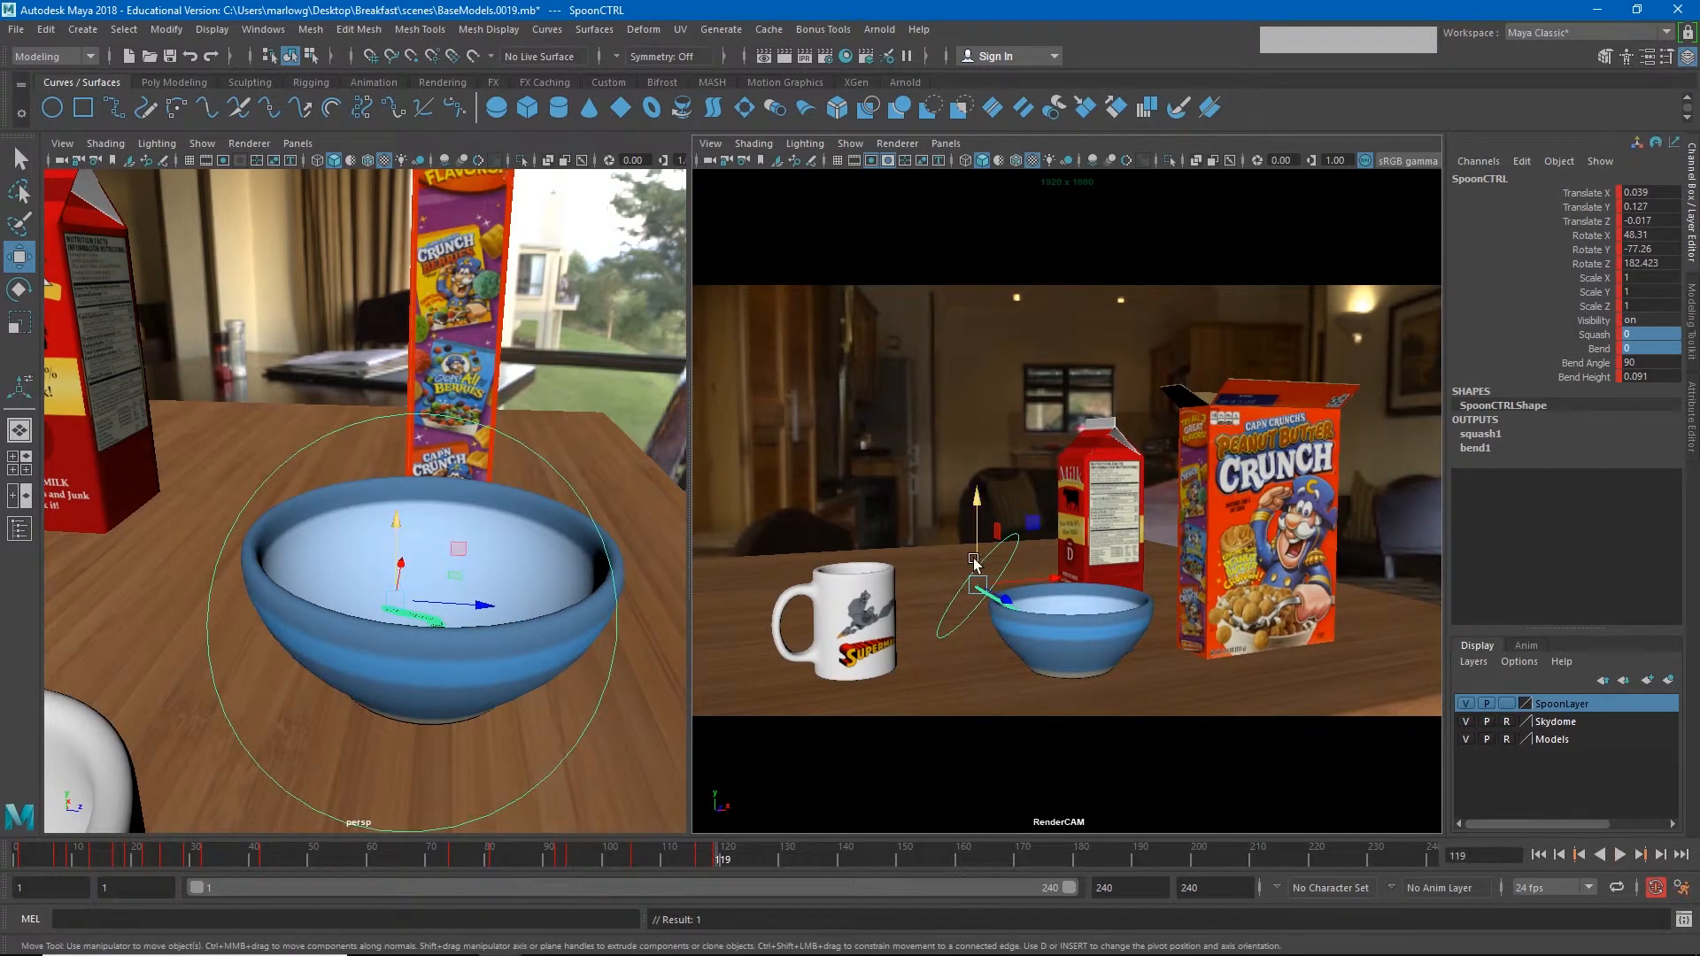
drag(977, 563, 1006, 494)
key(e)
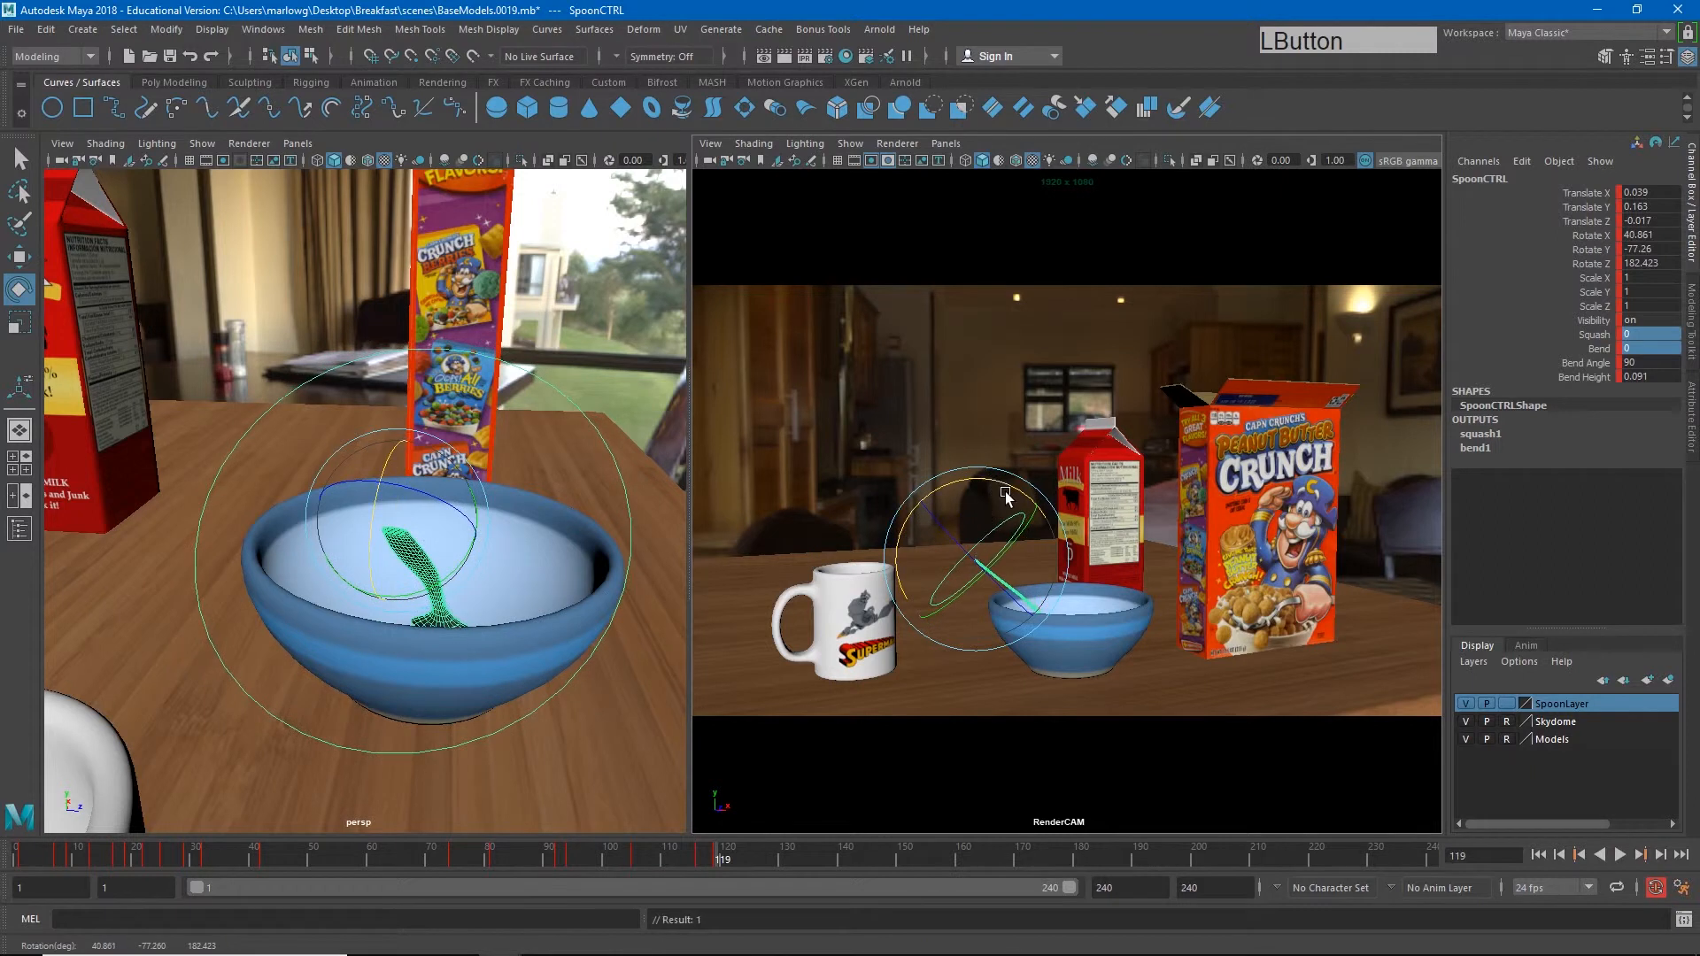
key(w)
drag(1019, 555, 1027, 557)
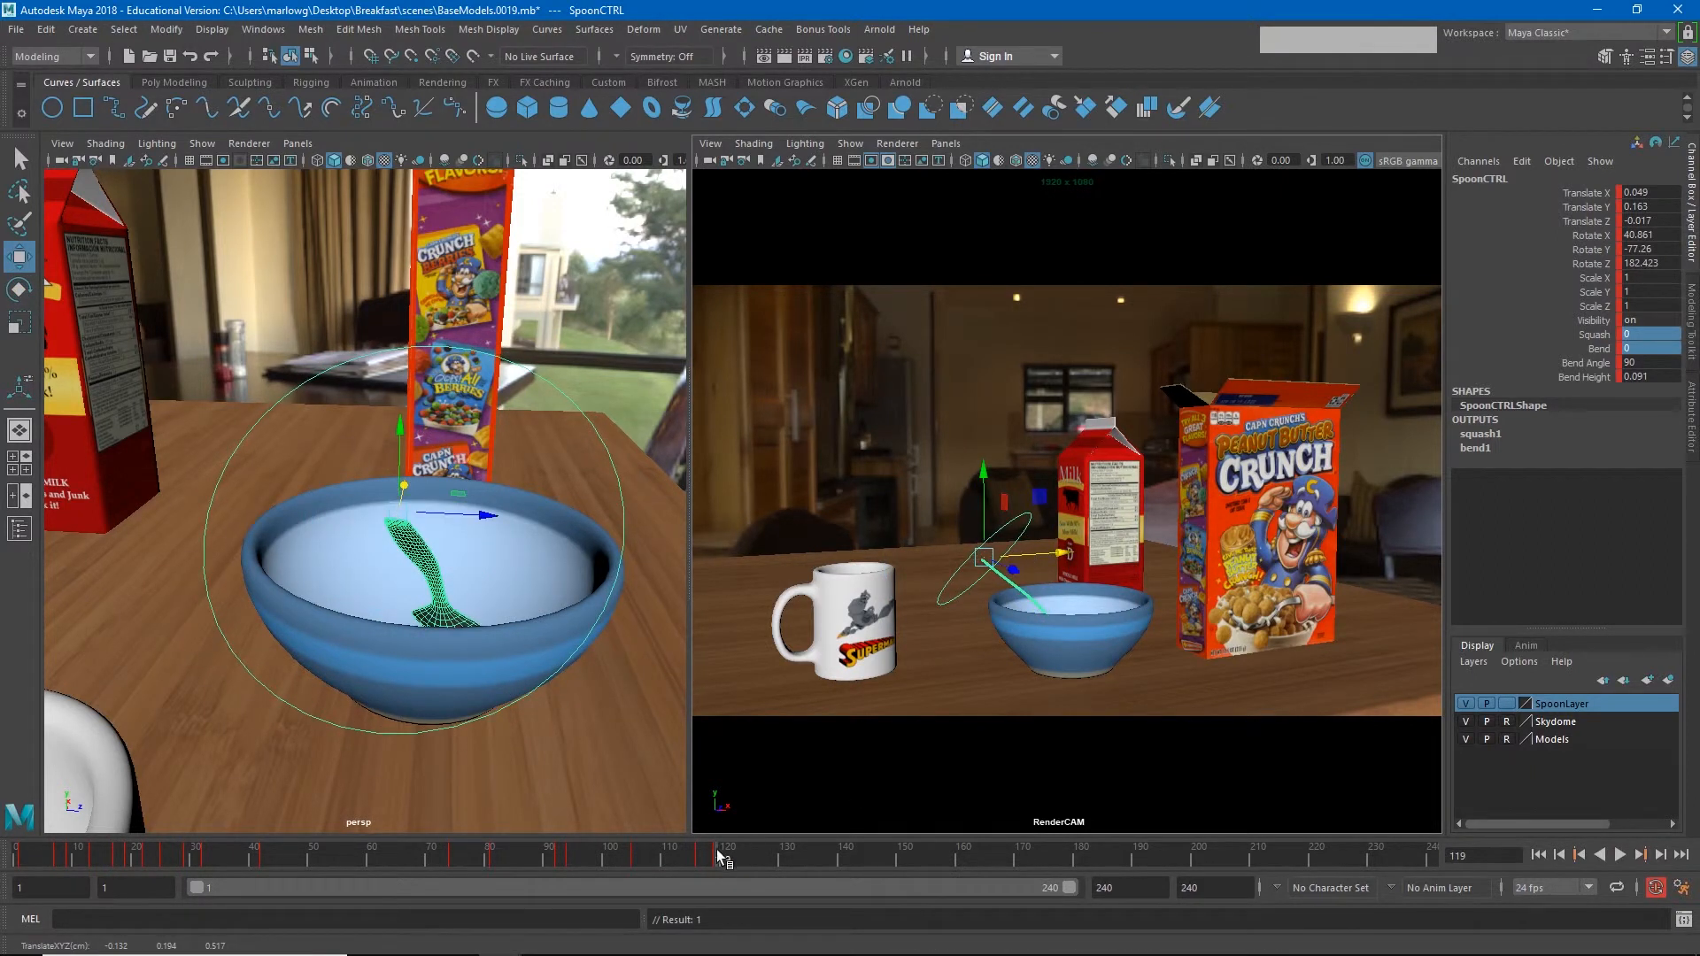
Step: At frame 124, lower the spoon in the bowl to about Translate Y 0.123 and tilt it to about Rotate X 49.8
drag(721, 855, 748, 832)
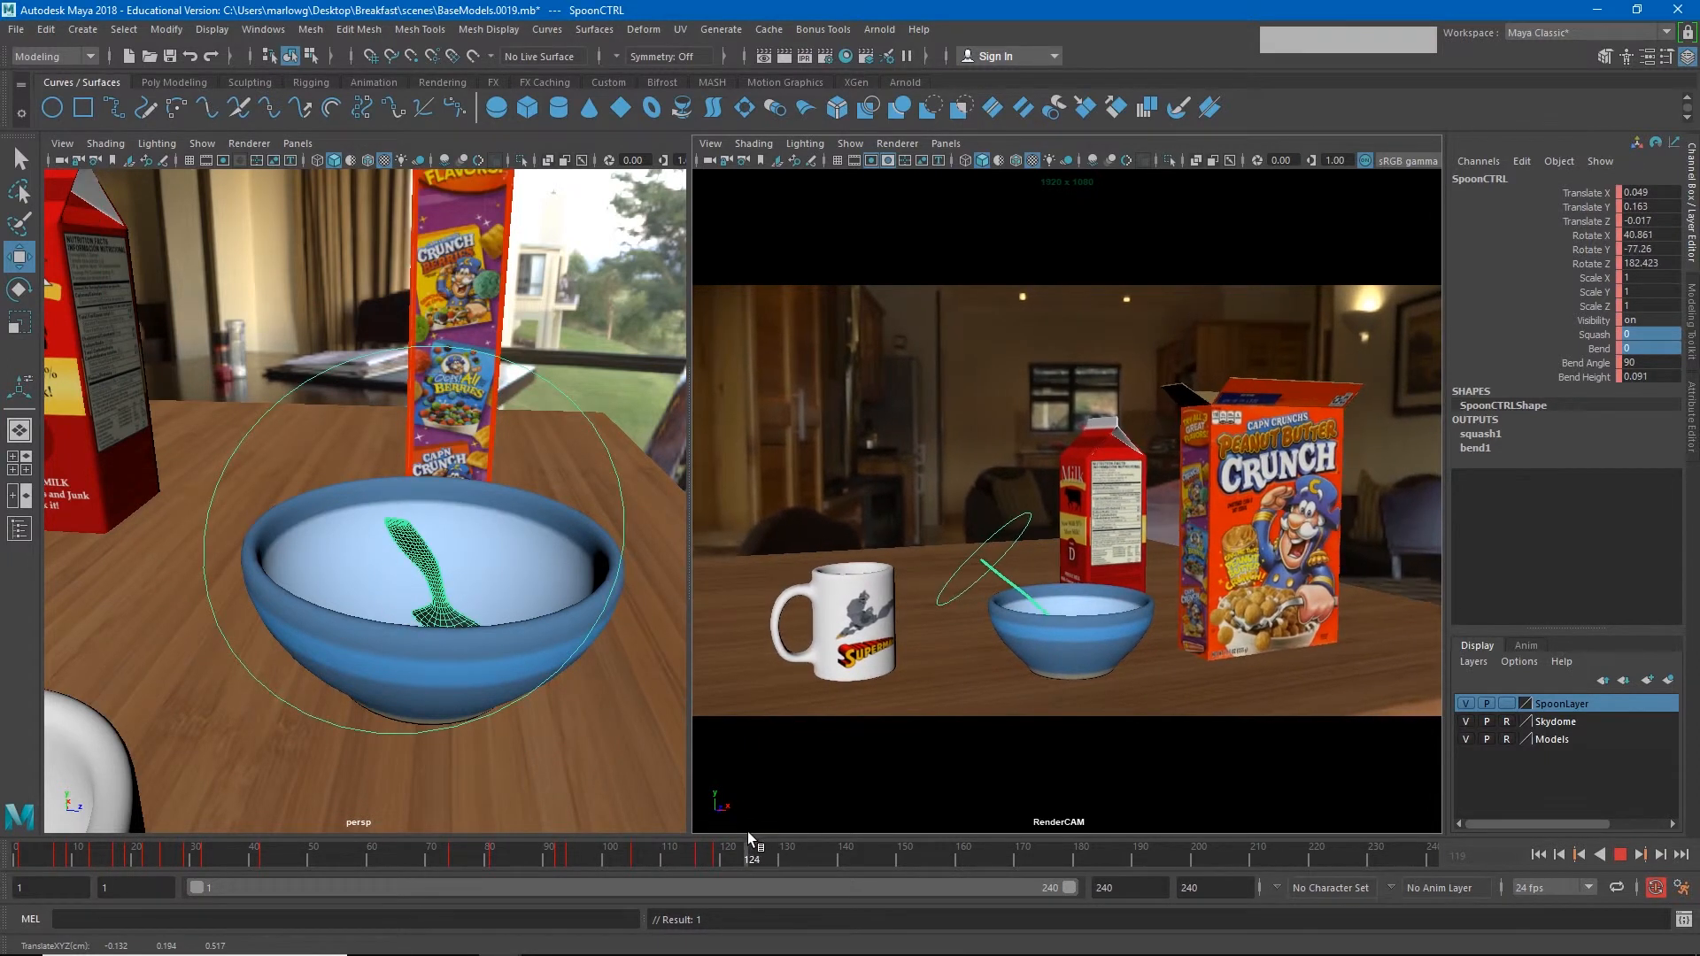
drag(992, 483, 850, 566)
key(e)
Step: Rest the spoon against the bowl's rim at frame 124 with about Translate Y 0.112 and Rotate X 59.7, nudging it slightly outward along X
alt+drag(513, 645, 482, 686)
alt+middle_drag(483, 686, 534, 691)
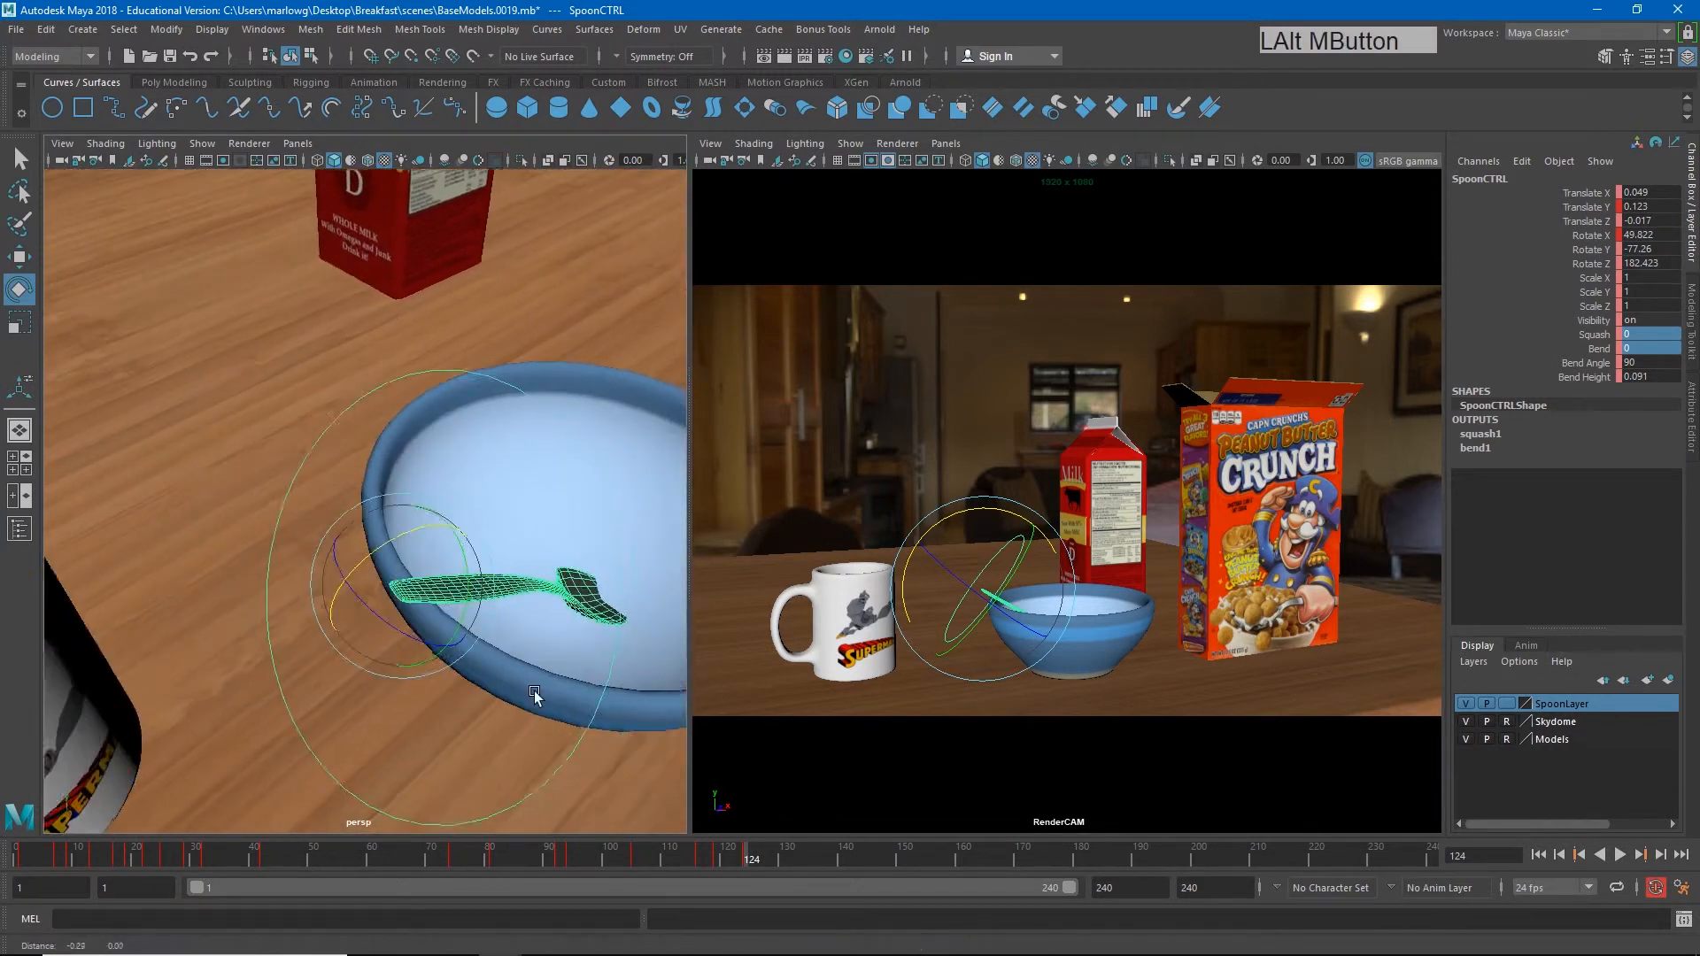
alt+drag(493, 689, 431, 662)
alt+middle_drag(430, 662, 396, 593)
alt+drag(397, 593, 369, 564)
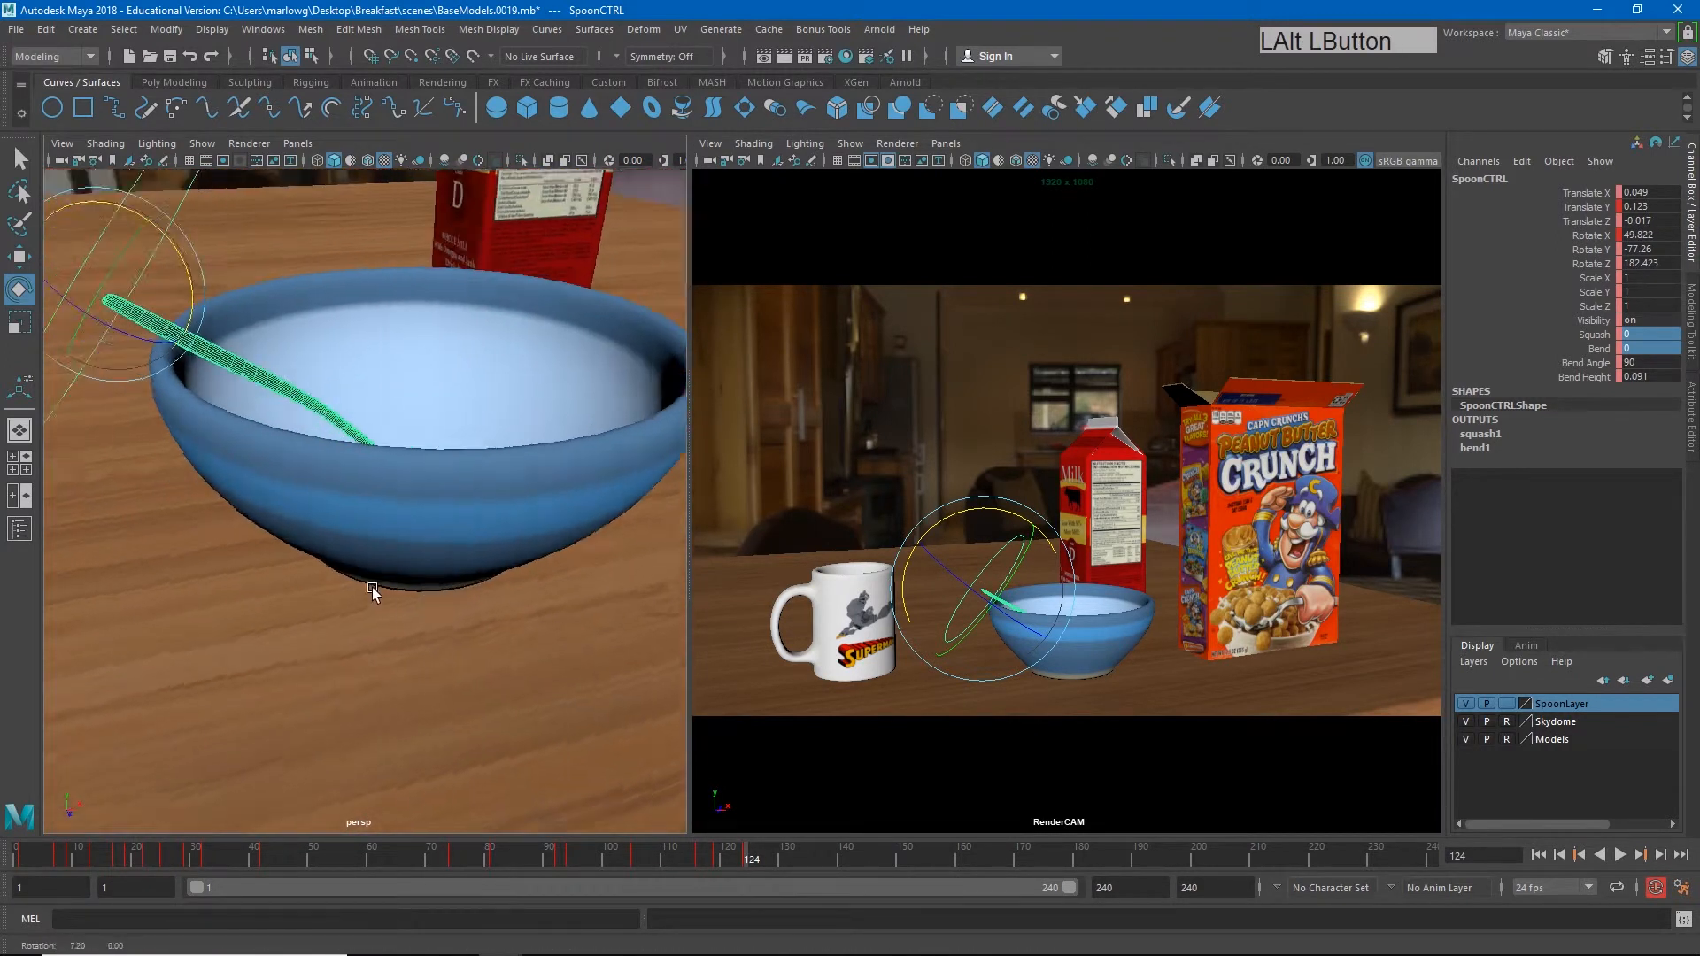
alt+middle_drag(368, 564, 359, 660)
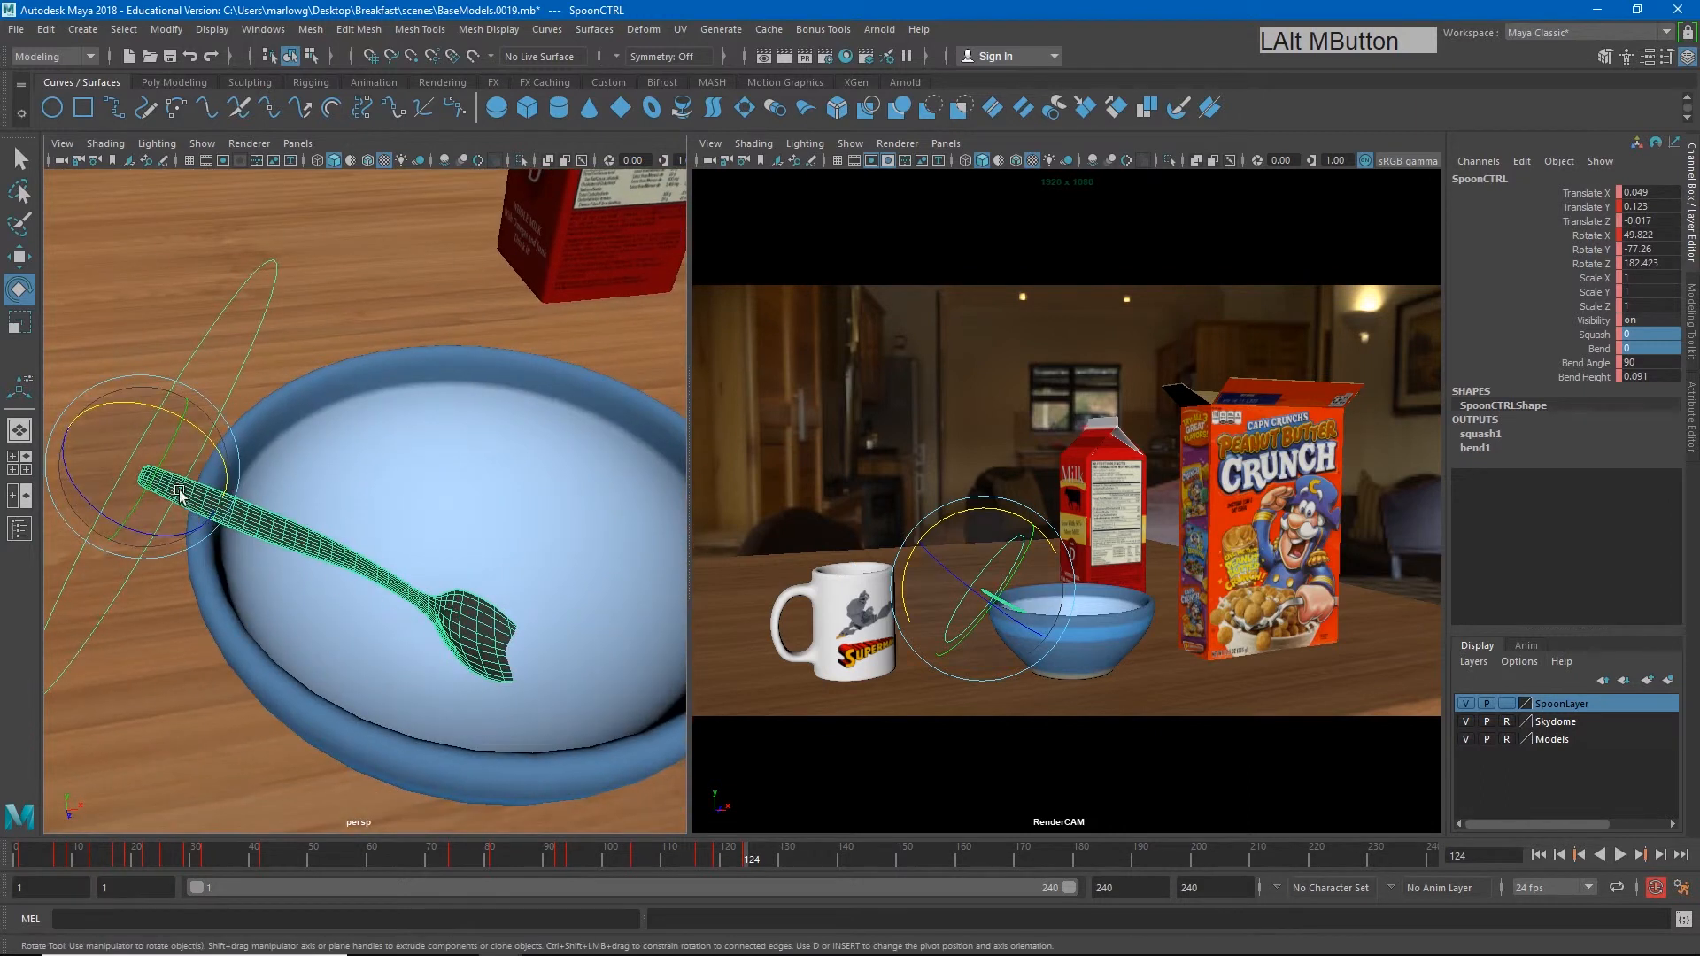
drag(217, 456, 173, 554)
key(w)
key(e)
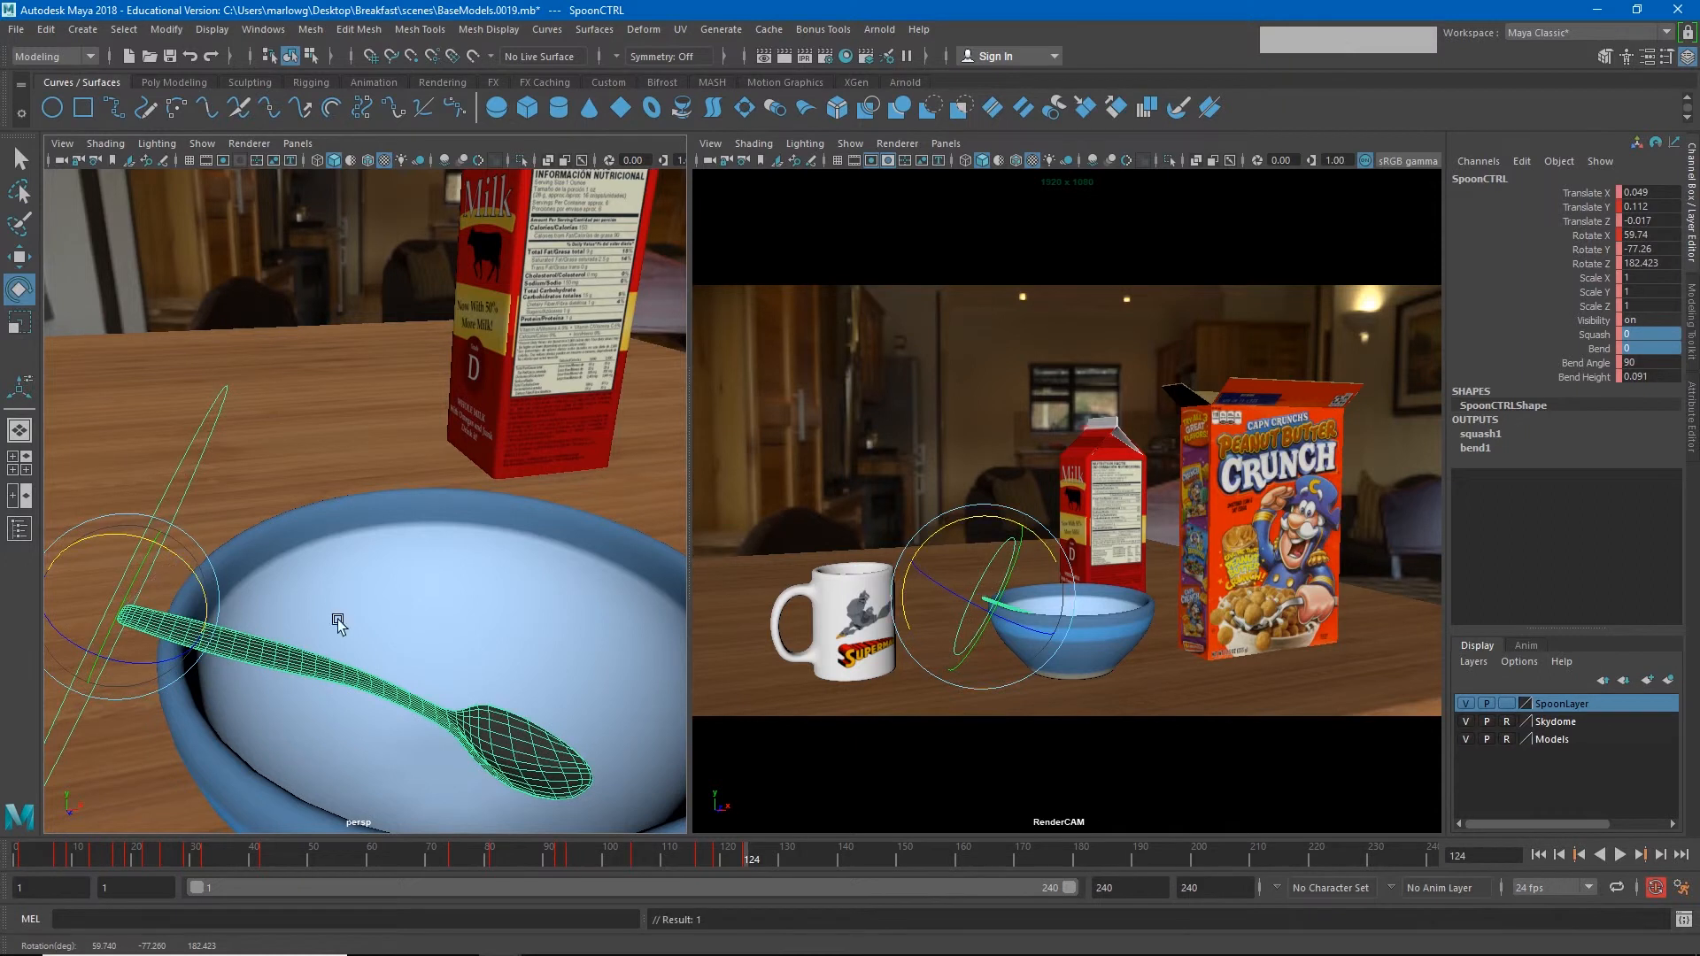
key(w)
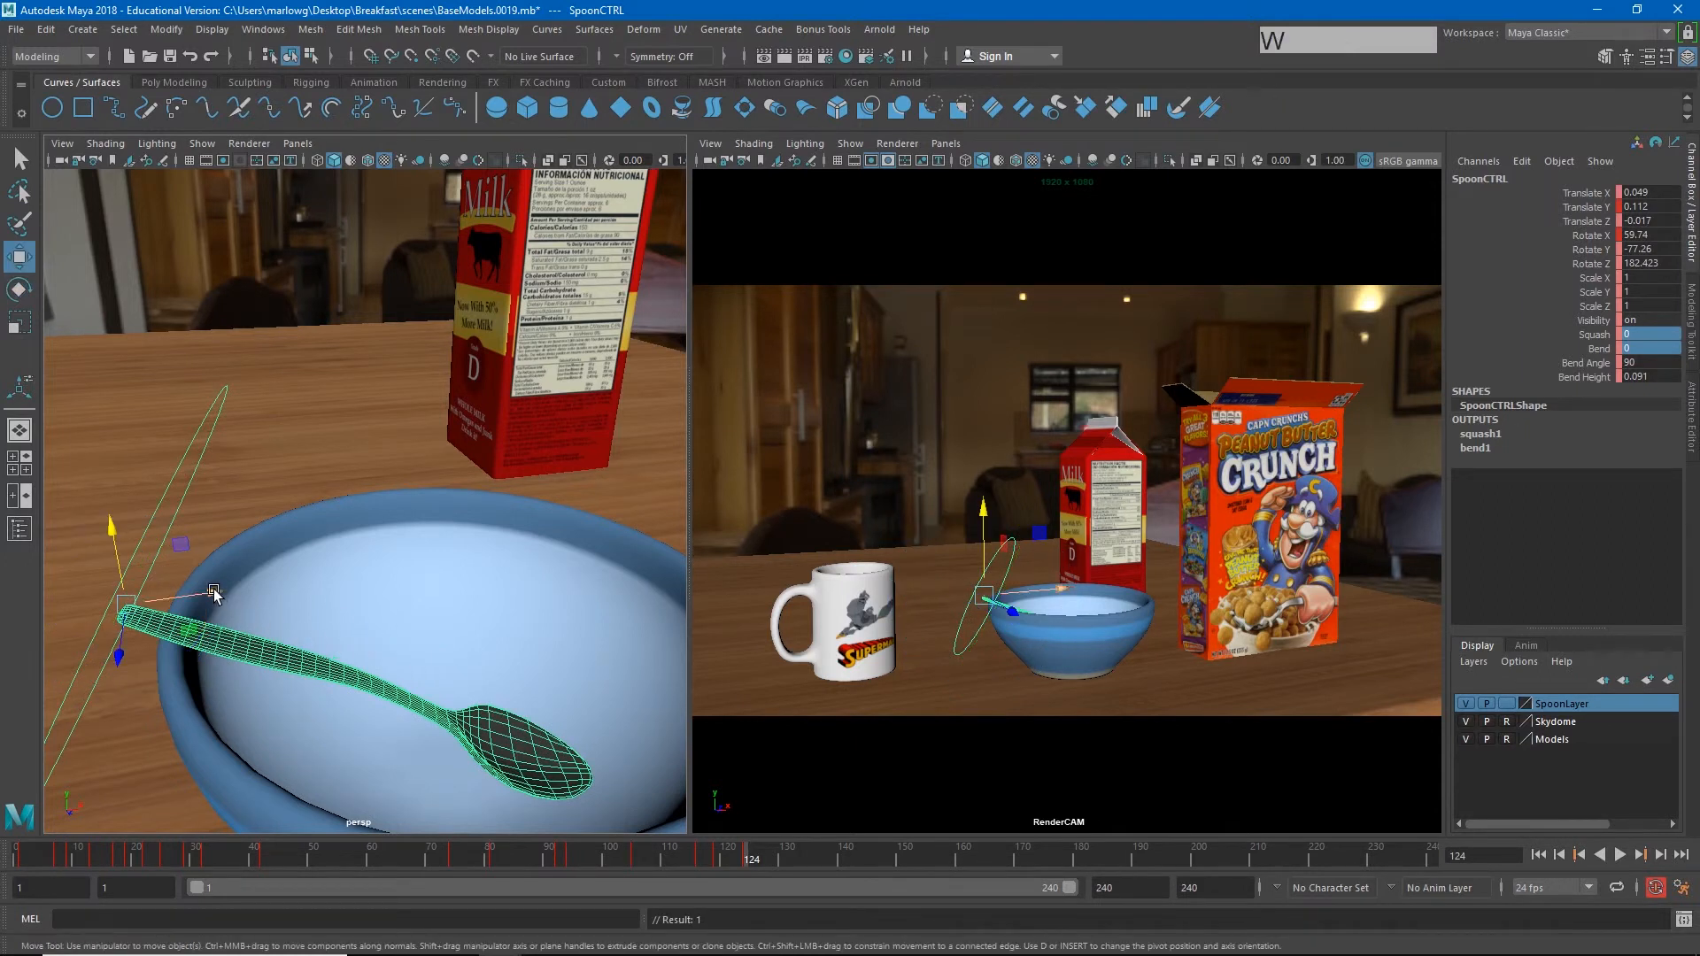
drag(216, 591, 205, 594)
Step: Play back the animation to review the spoon's hops and its leap into the bowl
click(1619, 854)
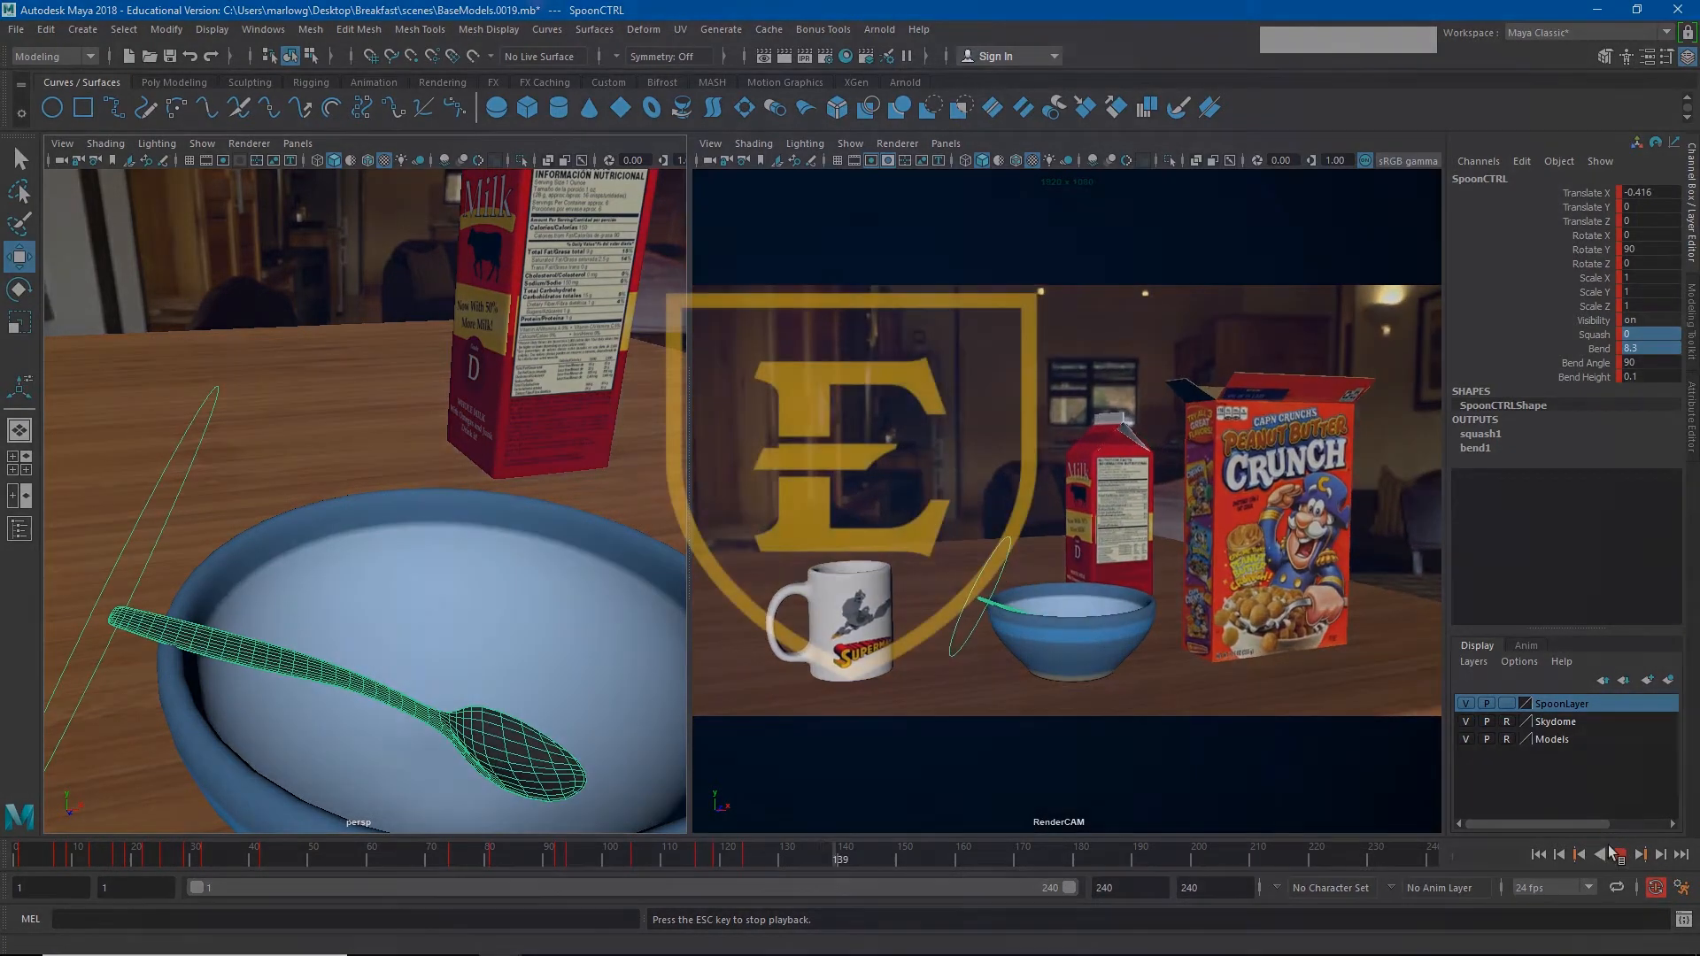
click(1624, 857)
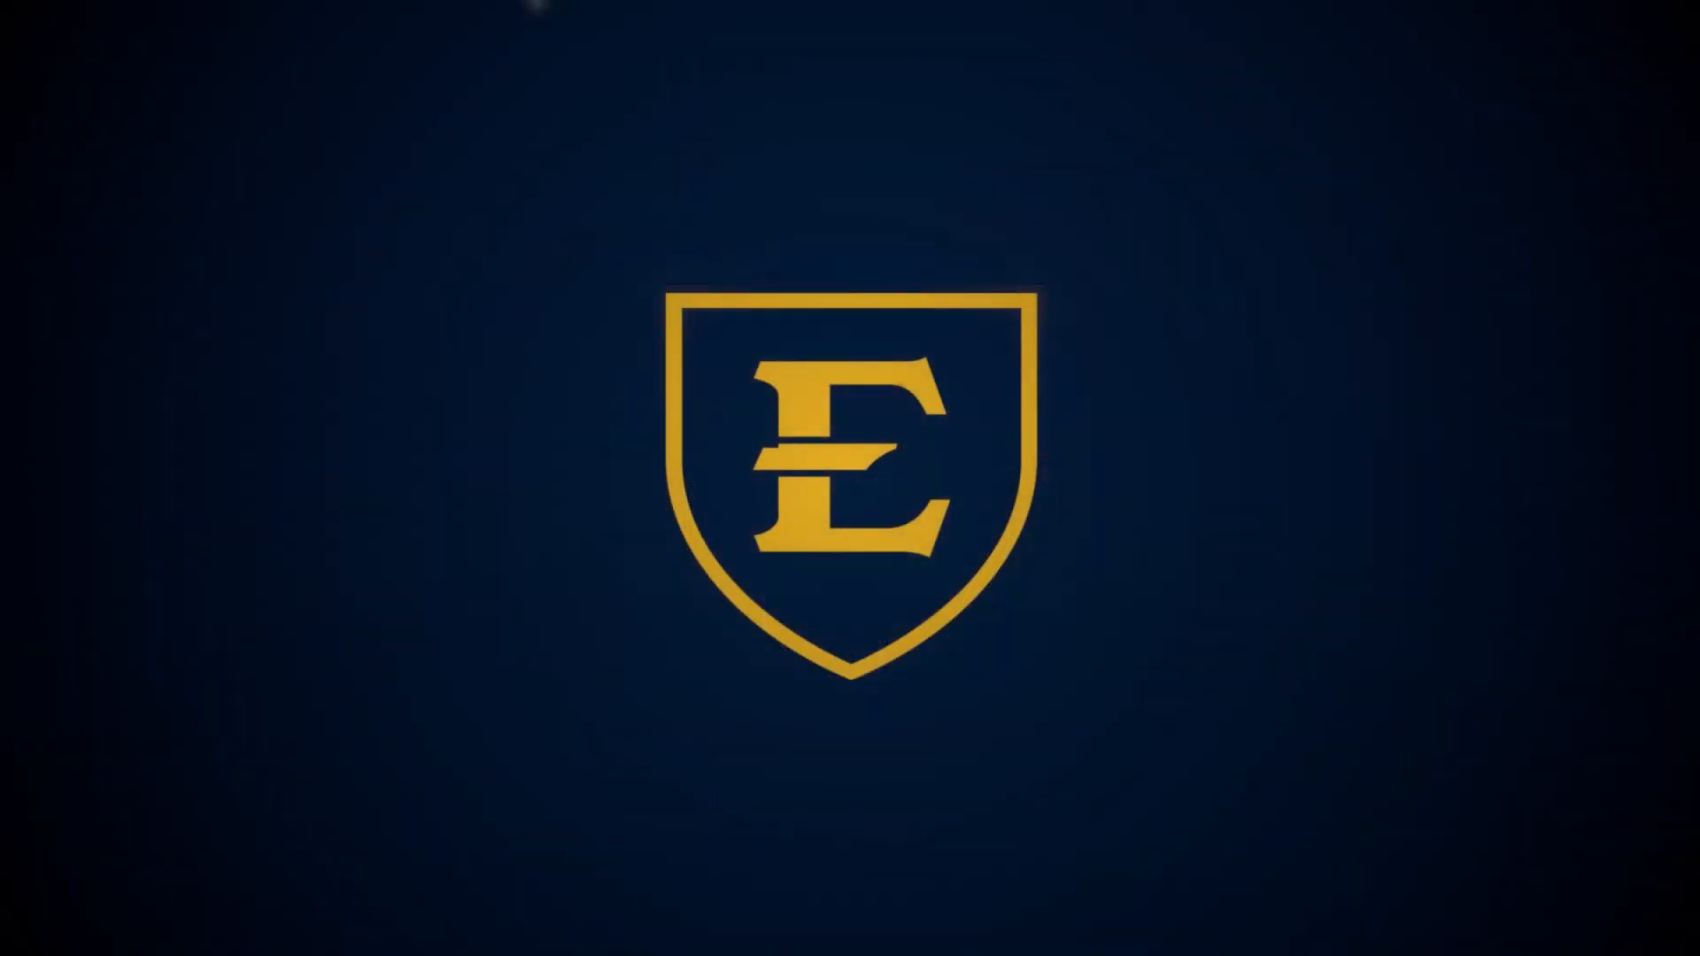